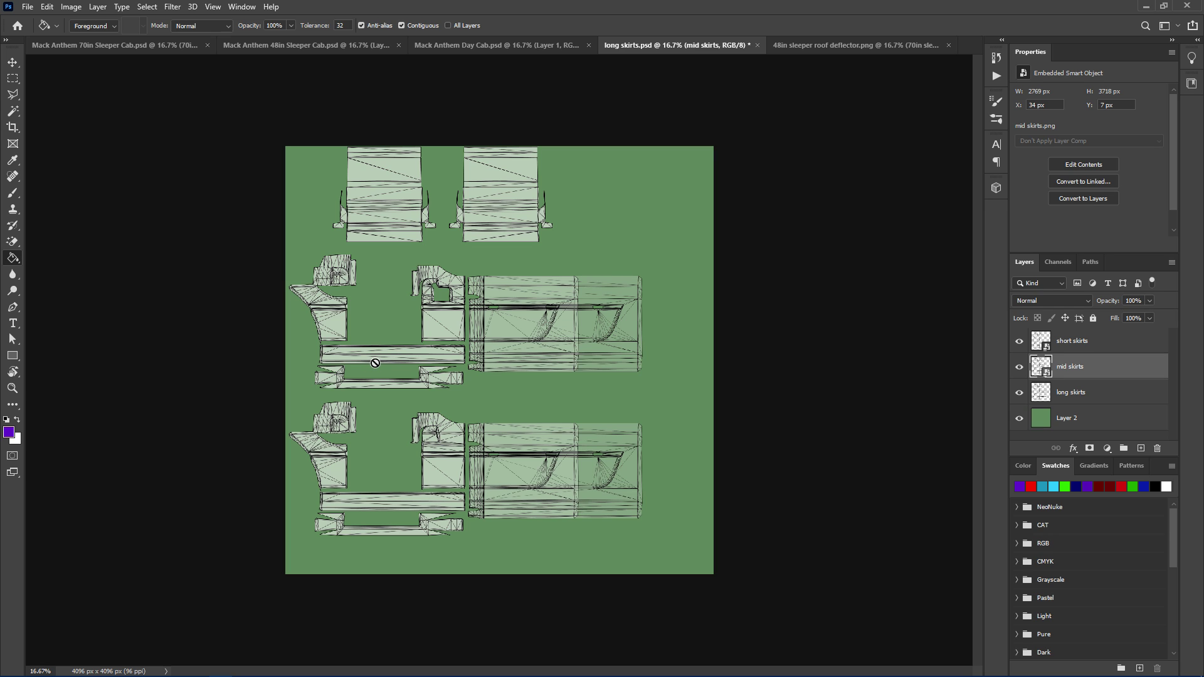
# - Compare the 70in sleeper, 48in sleeper and Day Cab templates, then return to long skirts
pyautogui.click(68, 47)
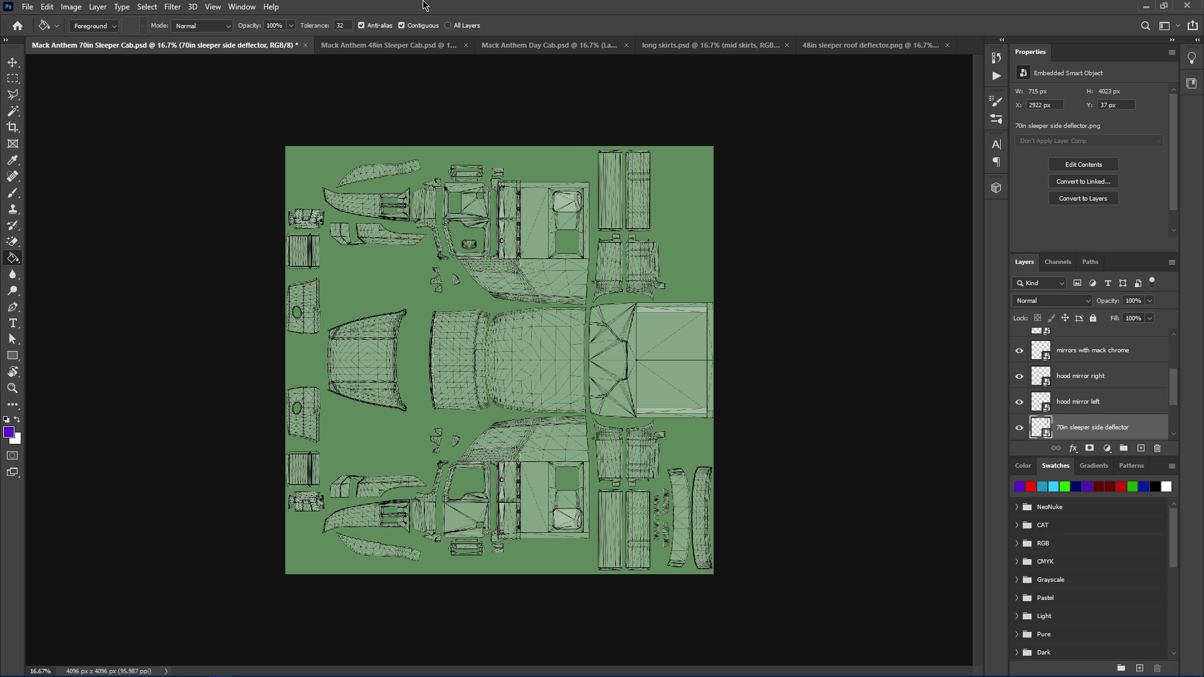
pyautogui.click(408, 45)
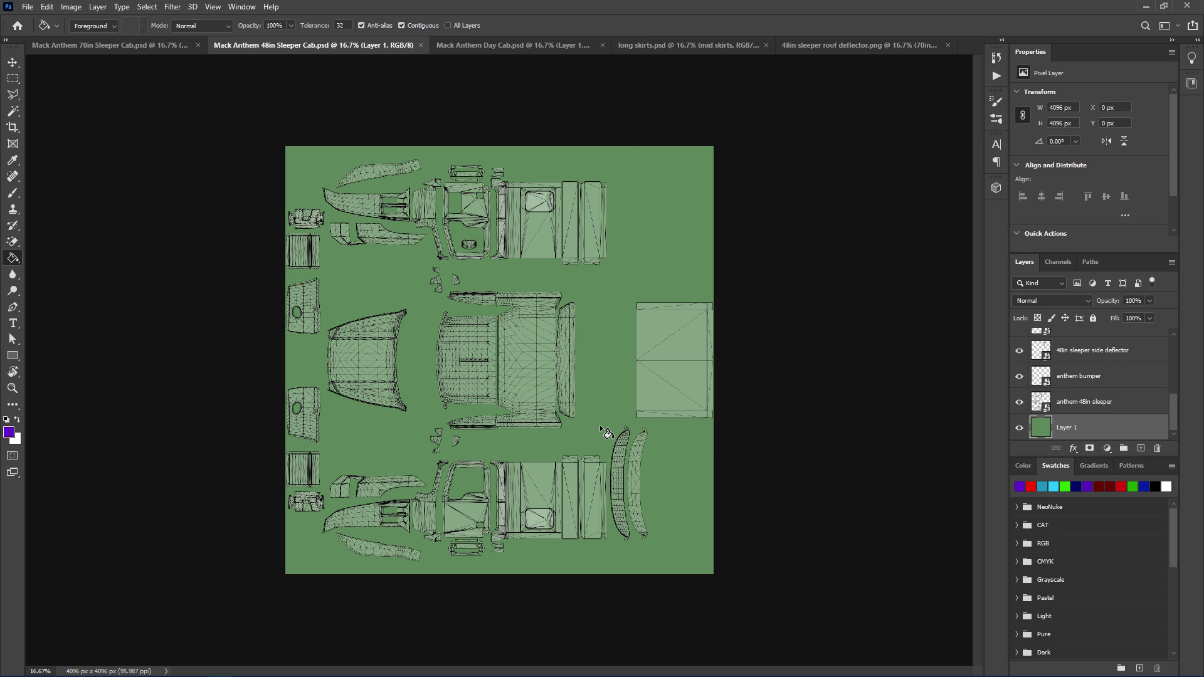
pyautogui.click(511, 48)
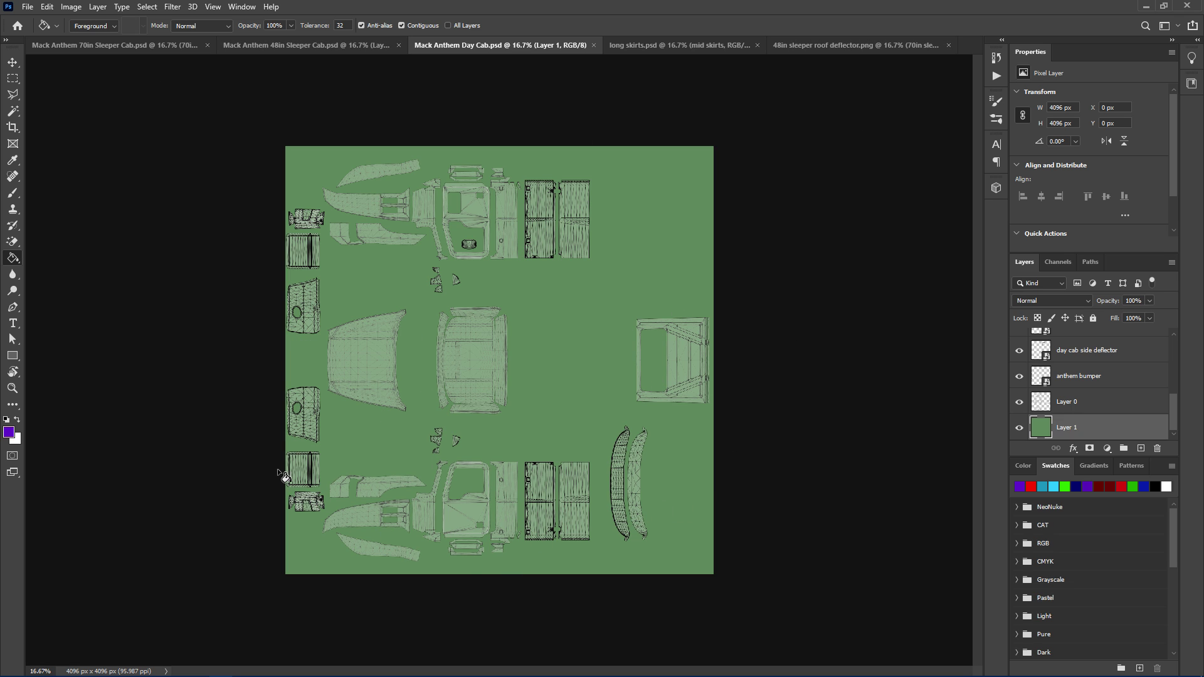
pyautogui.click(730, 45)
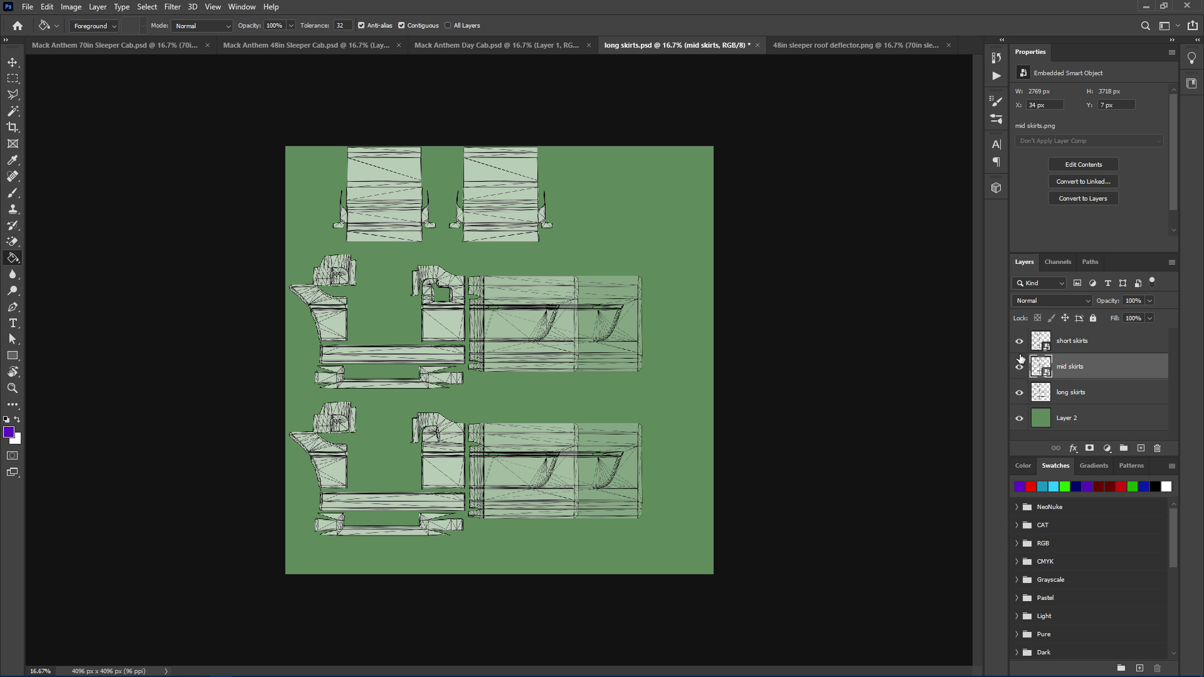
# - Compare the short, mid and long skirts layers, leaving only short skirts visible
pyautogui.moveTo(1019, 341); pyautogui.dragTo(1018, 370)
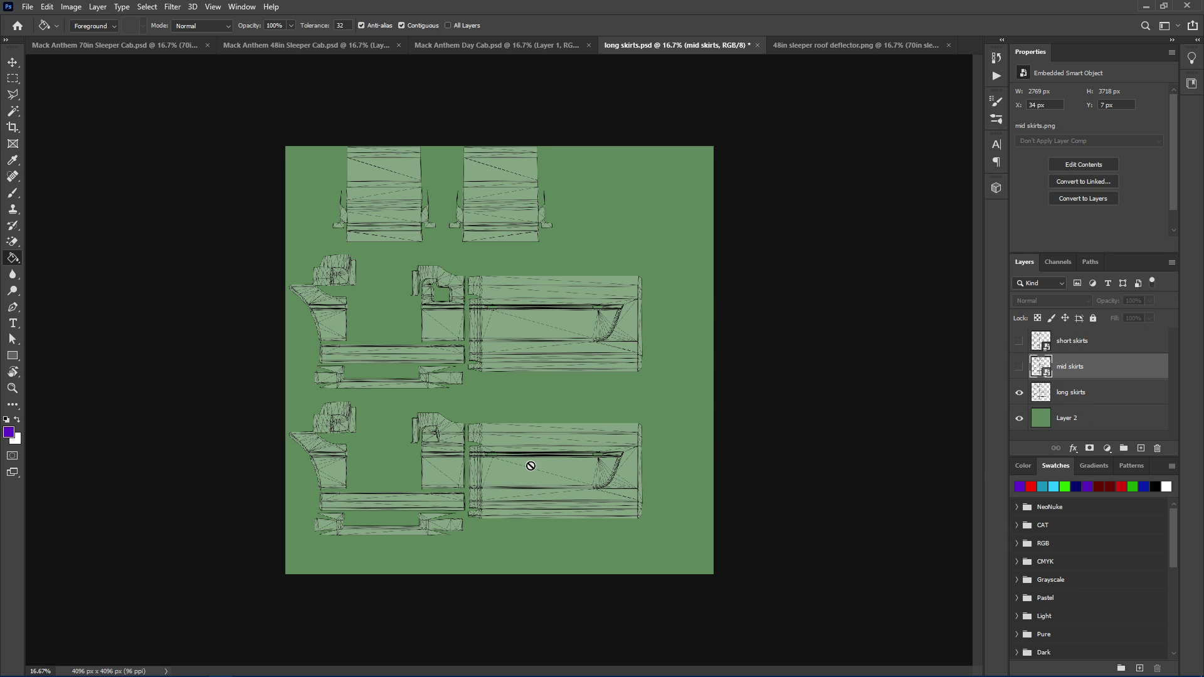
pyautogui.click(1019, 366)
pyautogui.click(1019, 392)
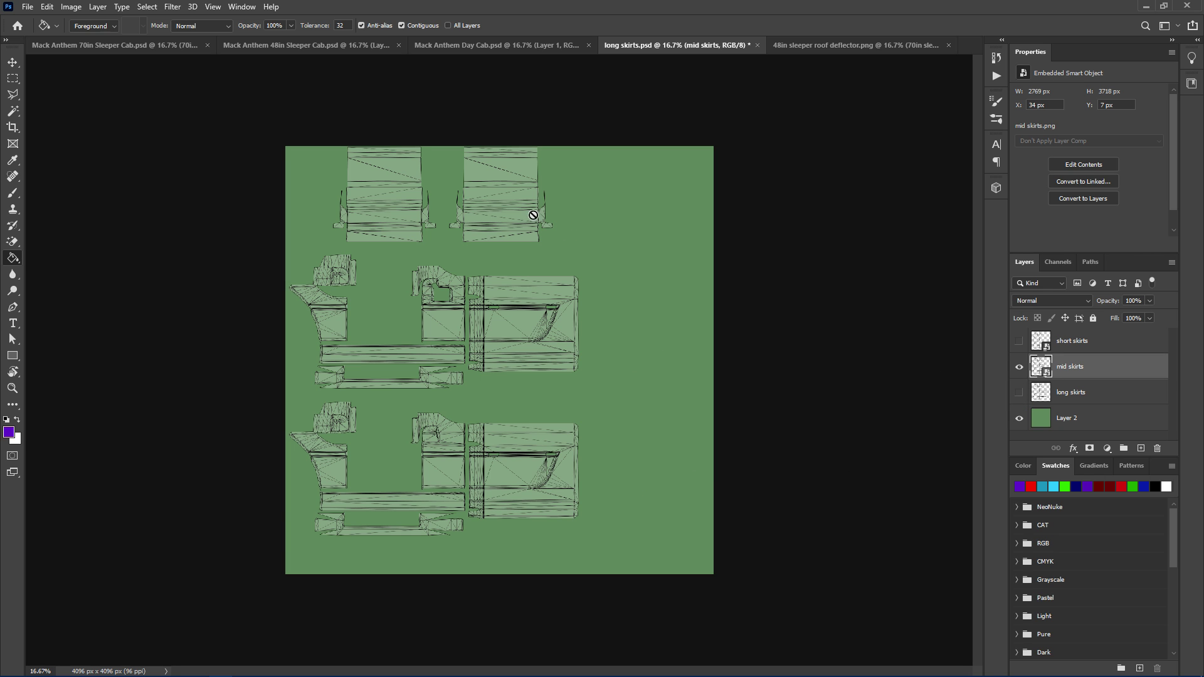
pyautogui.click(1019, 366)
pyautogui.click(1019, 340)
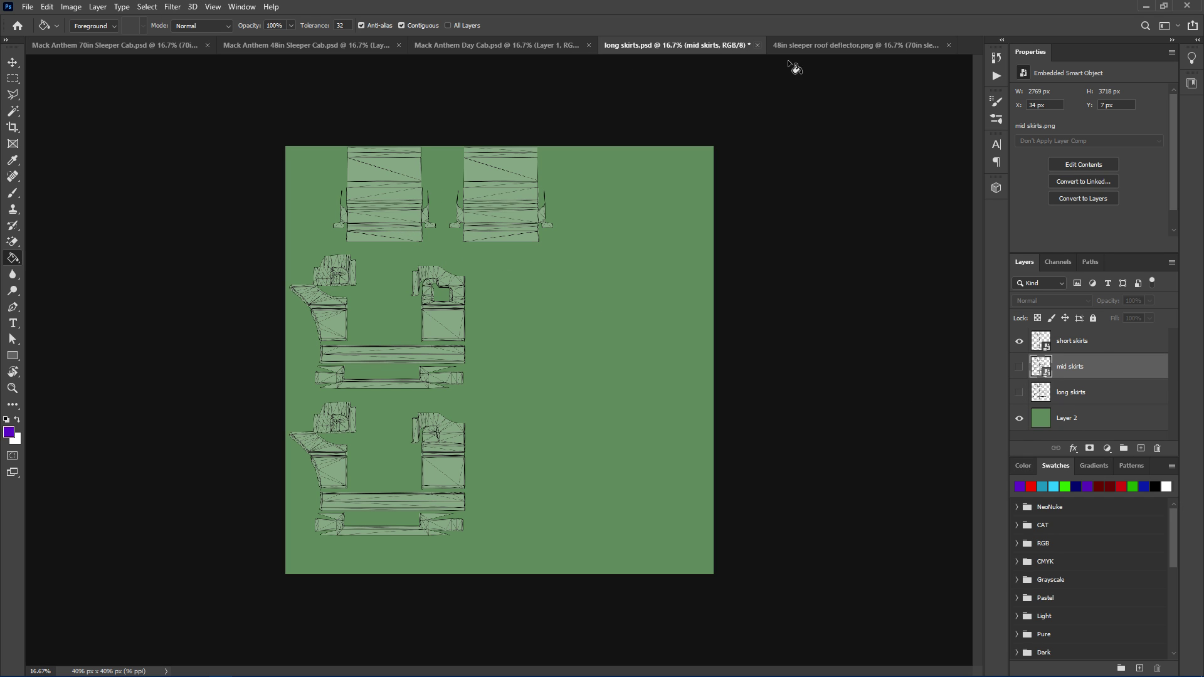
pyautogui.click(867, 50)
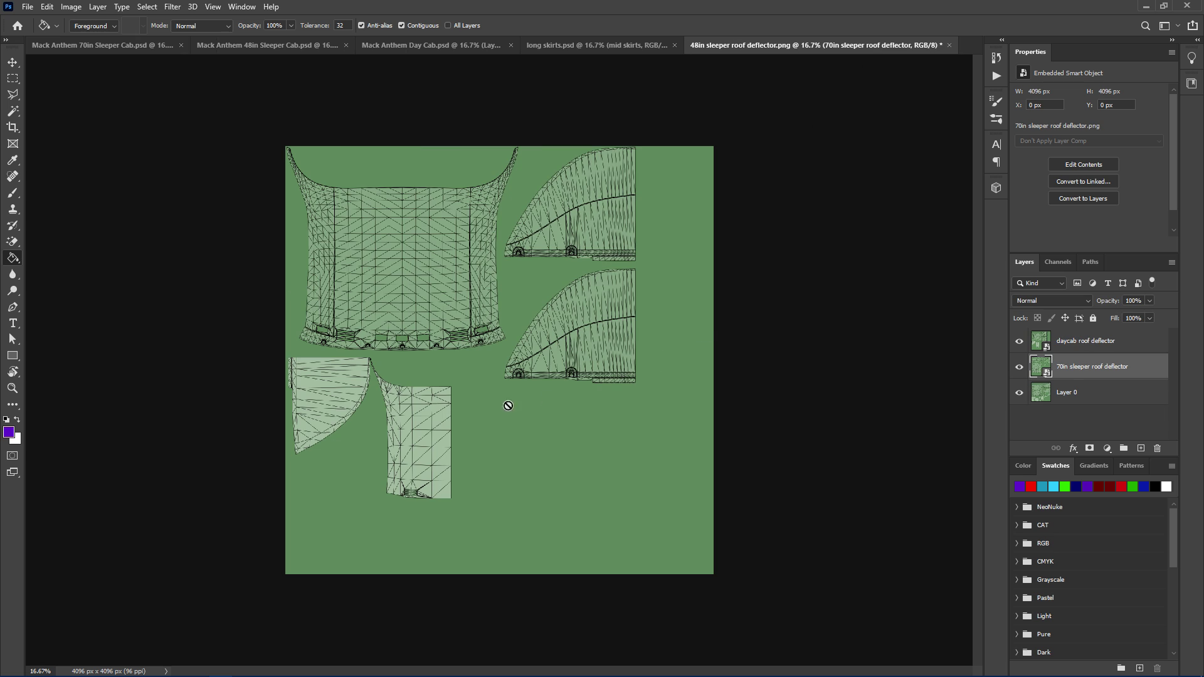
# - Compare the daycab and 70in sleeper roof deflector layers, leaving only Layer 0 visible
pyautogui.click(1020, 367)
pyautogui.click(1020, 392)
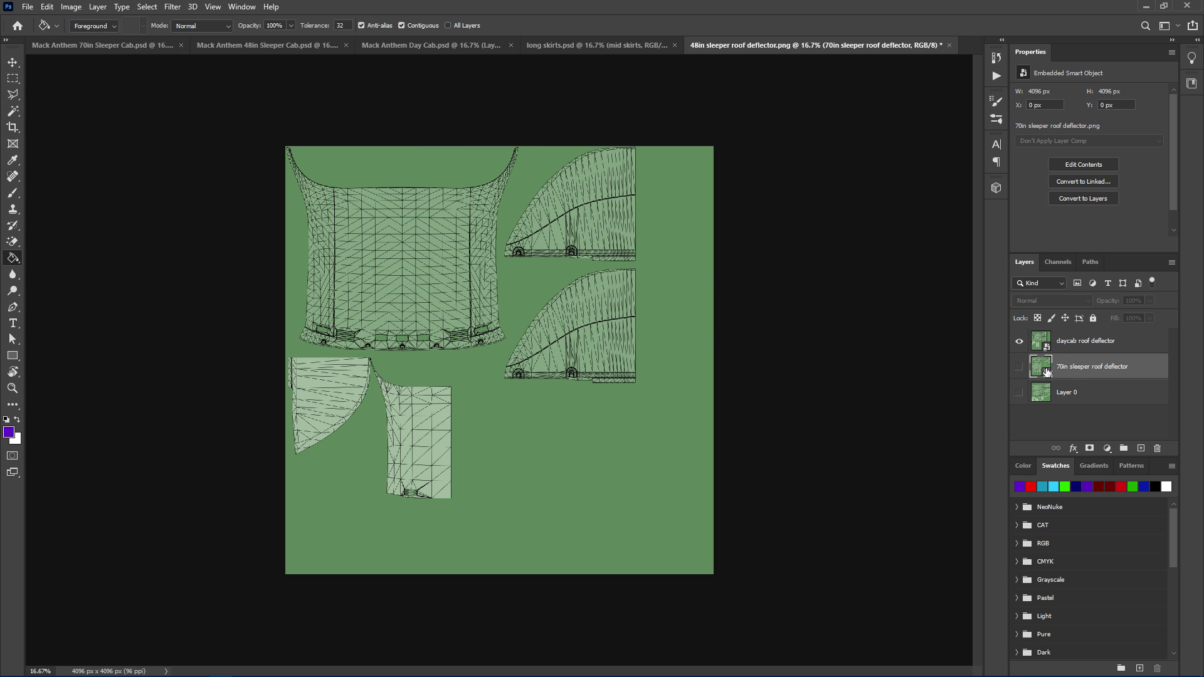
pyautogui.click(1020, 367)
pyautogui.click(1019, 341)
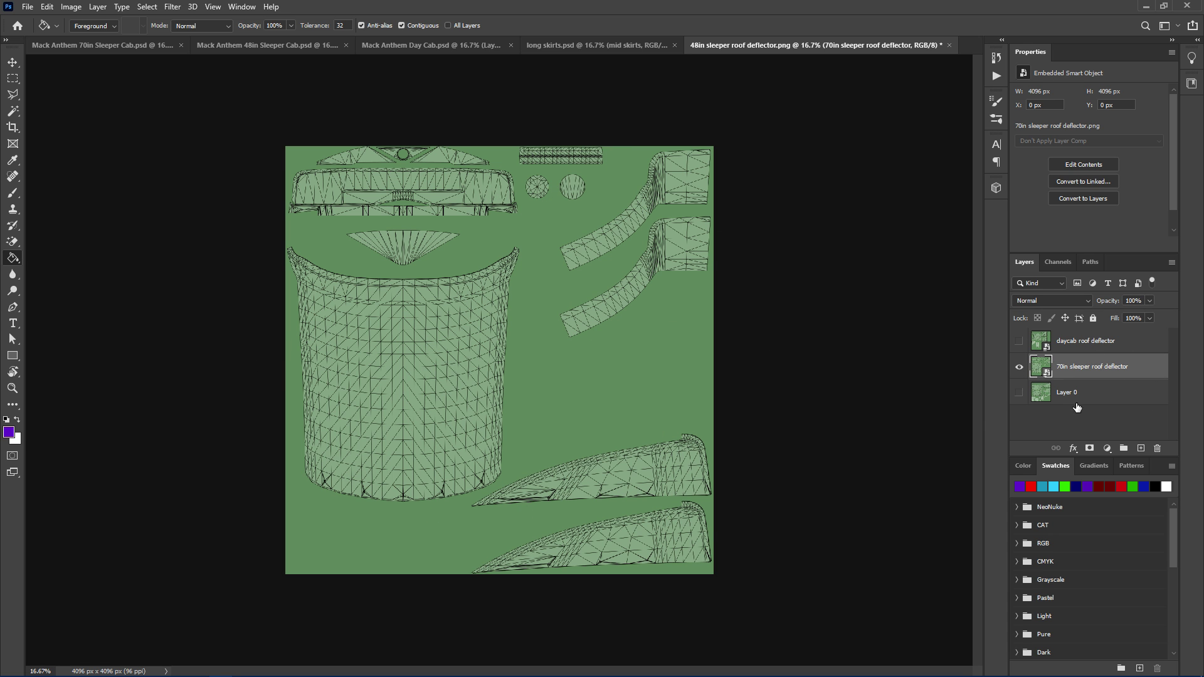
pyautogui.click(1020, 367)
pyautogui.click(1019, 393)
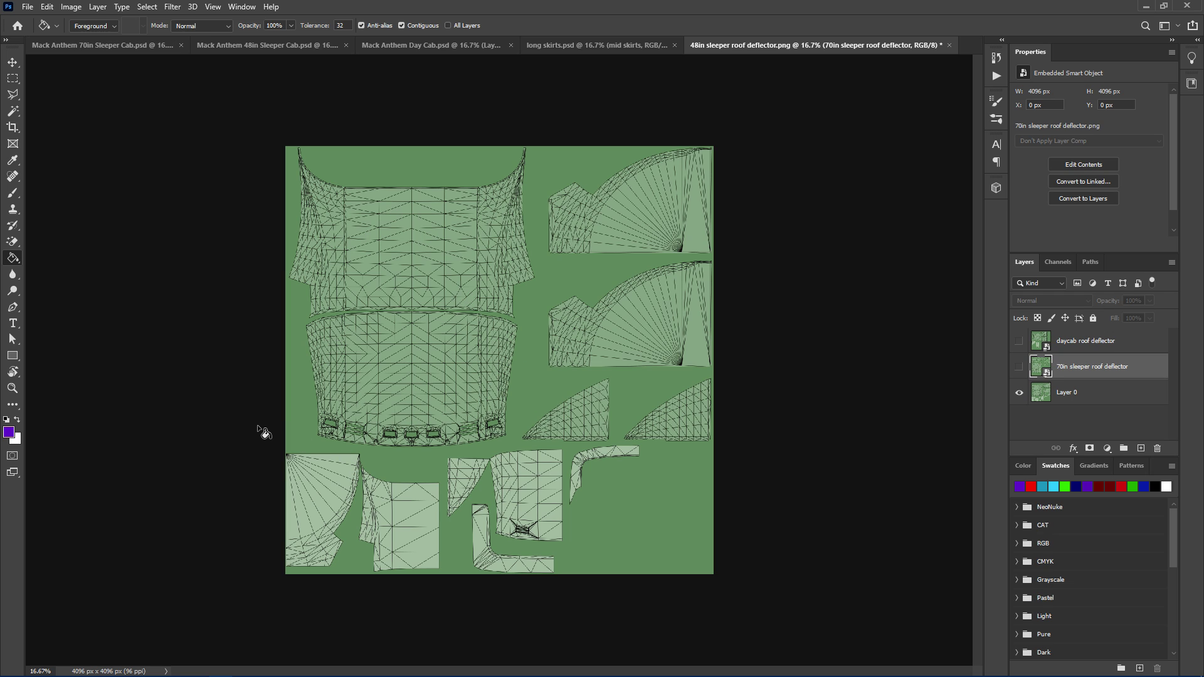
pyautogui.click(268, 669)
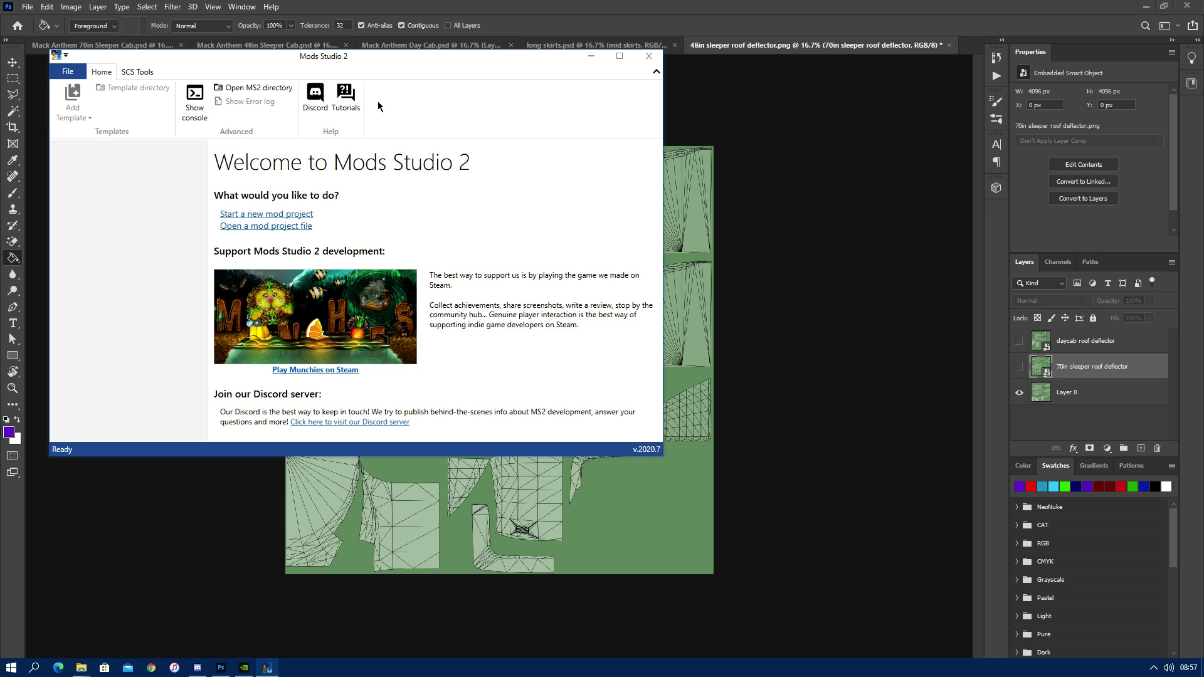
# - Create a new ATS mod project in Mods Studio 2
pyautogui.moveTo(371, 54); pyautogui.dragTo(510, 120)
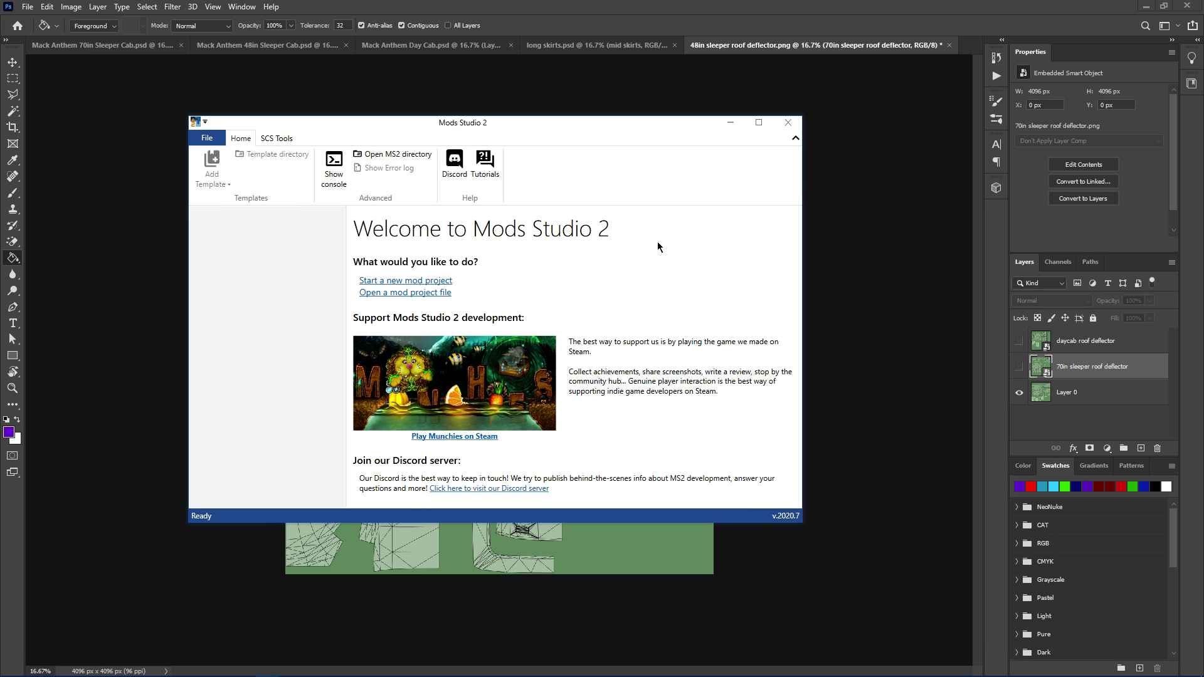
pyautogui.click(206, 137)
pyautogui.click(239, 199)
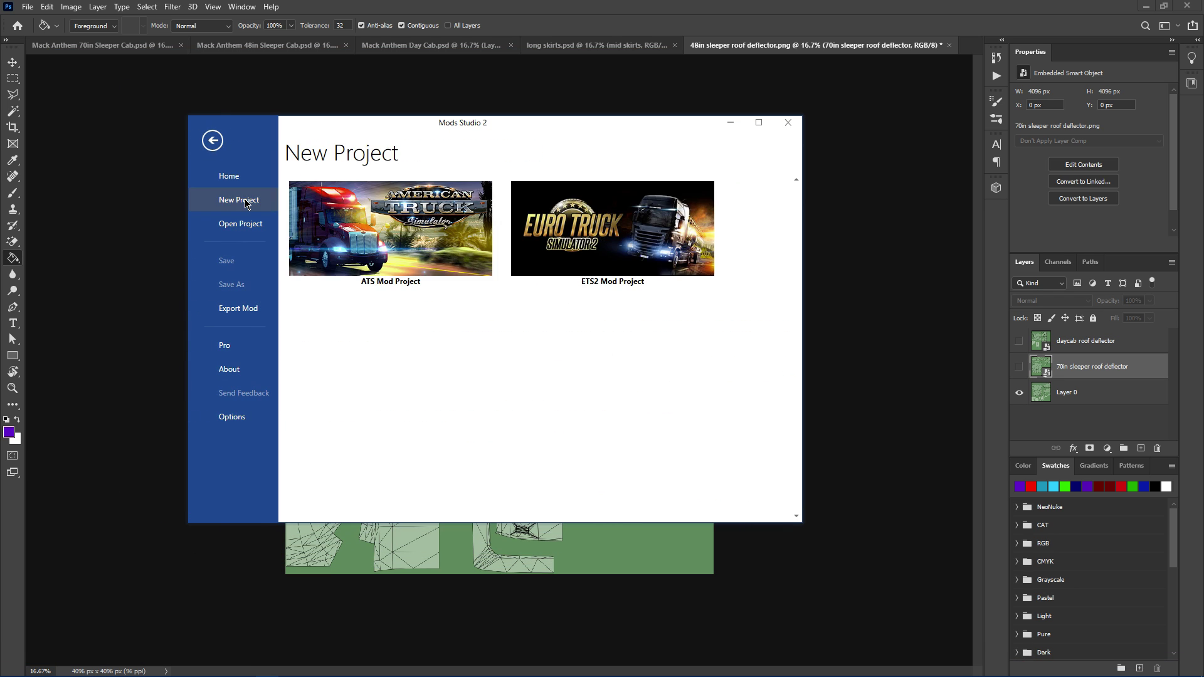
pyautogui.click(373, 281)
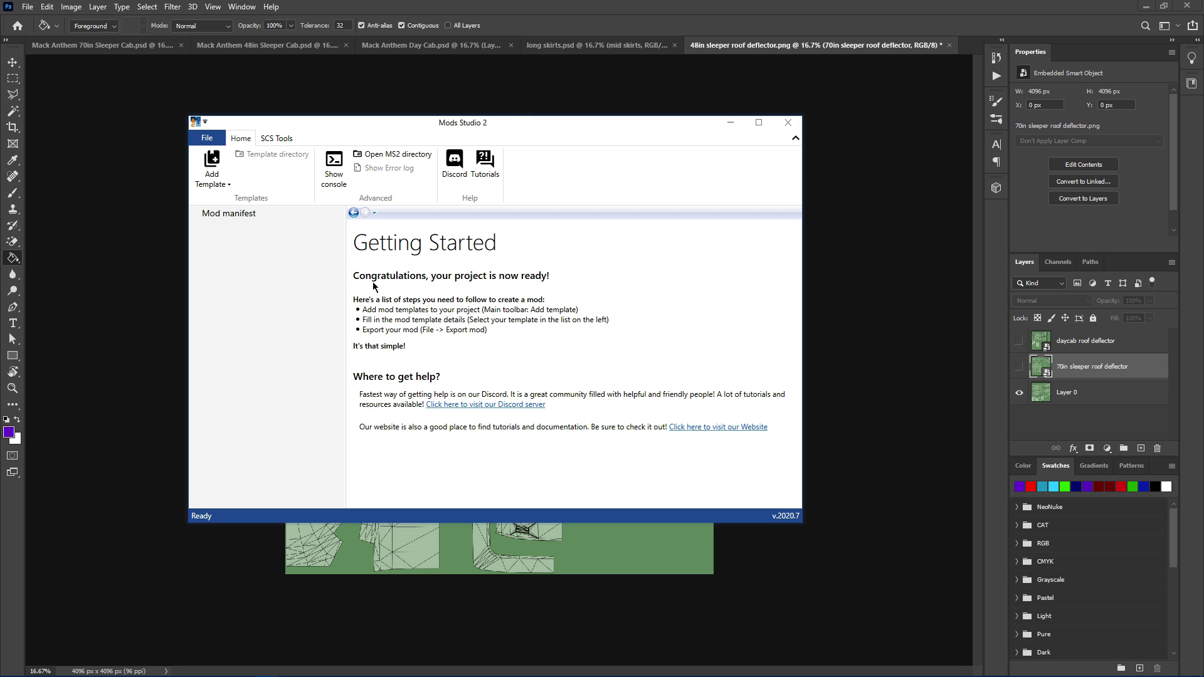
# - Add an Advanced Truck Skin template set to the SCS Software MACK Anthem
pyautogui.click(227, 181)
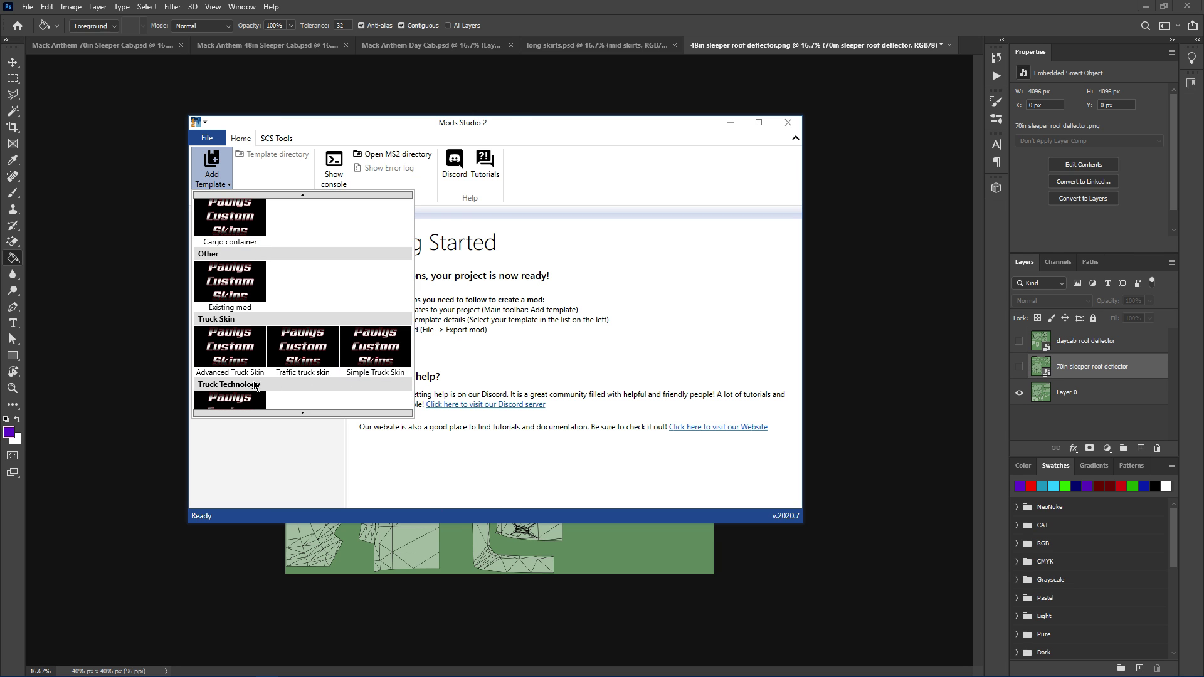
pyautogui.click(325, 412)
pyautogui.scroll(-1, 251, 338)
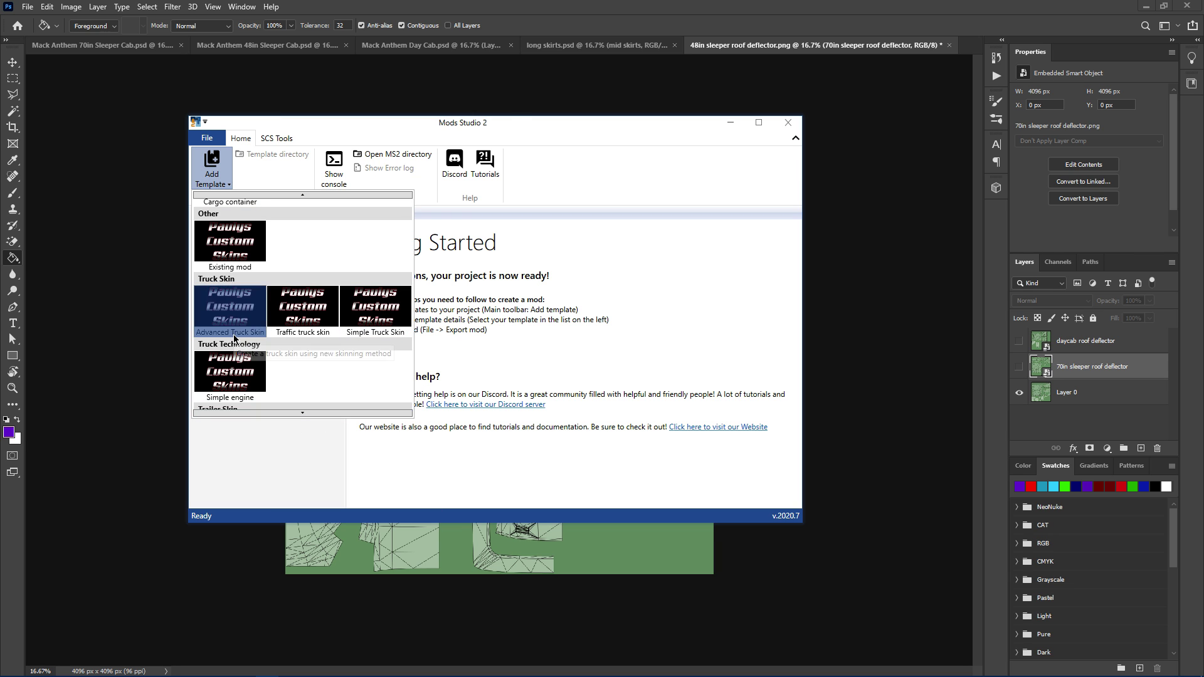
pyautogui.click(233, 335)
pyautogui.click(259, 225)
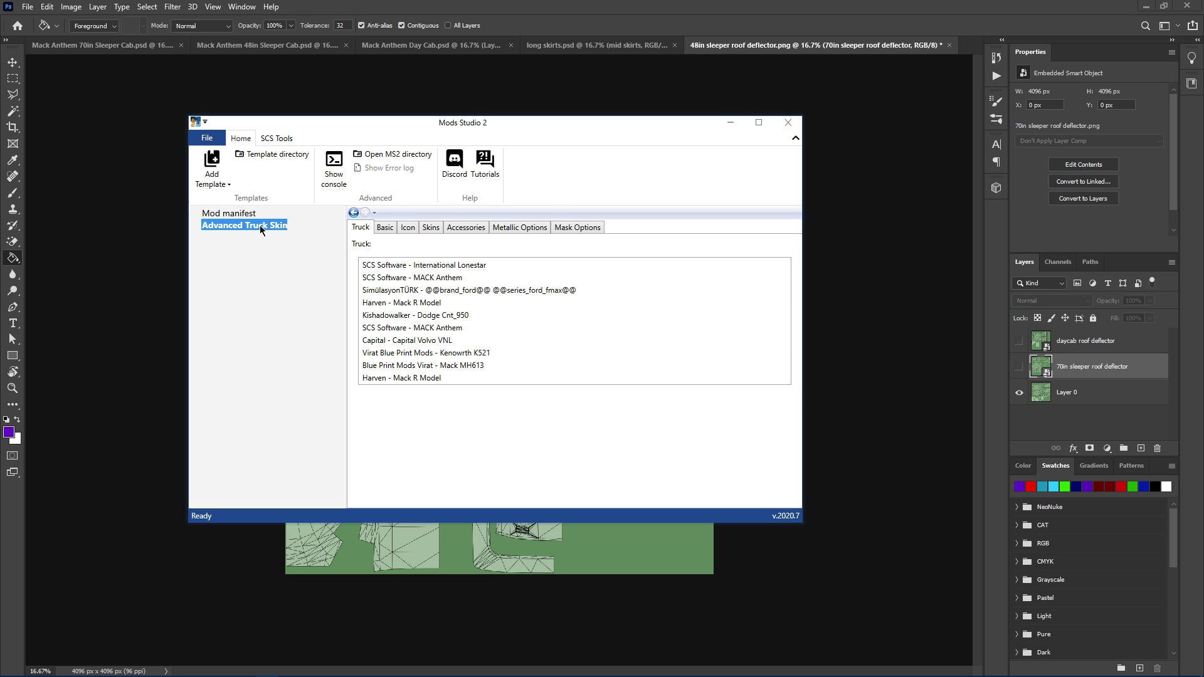
pyautogui.click(419, 277)
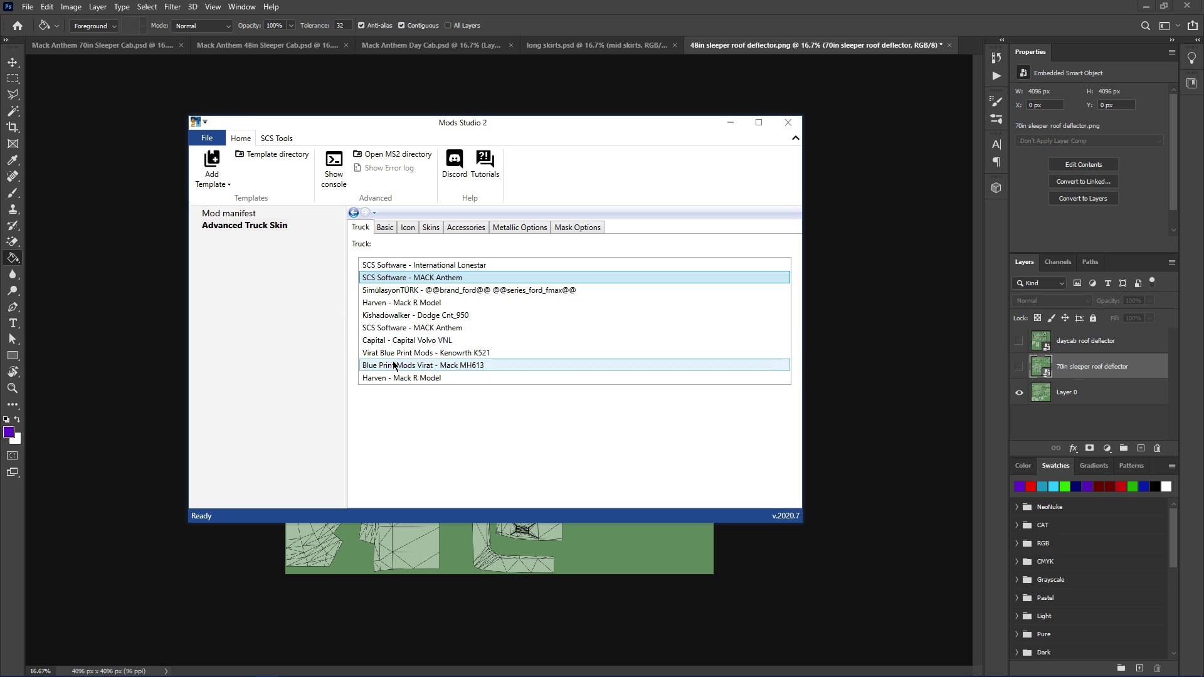
pyautogui.click(385, 228)
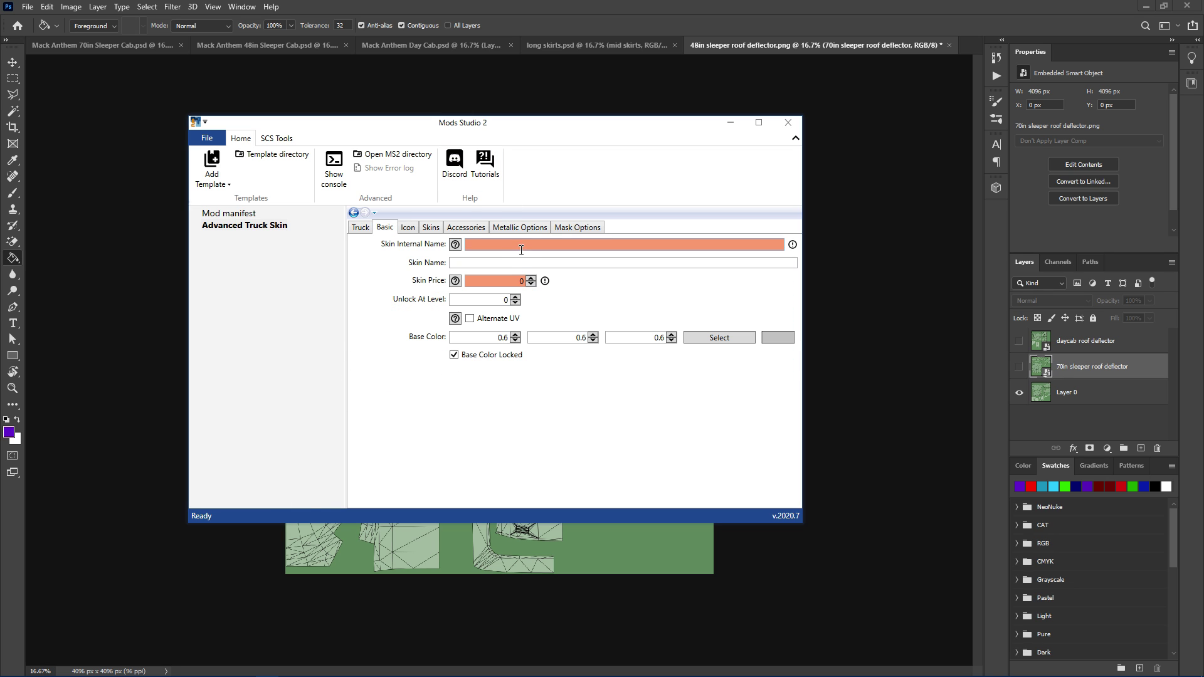
# - Enter internal name cab70, skin name 'Mack test', price 1000 and unlock level 1
pyautogui.click(521, 249)
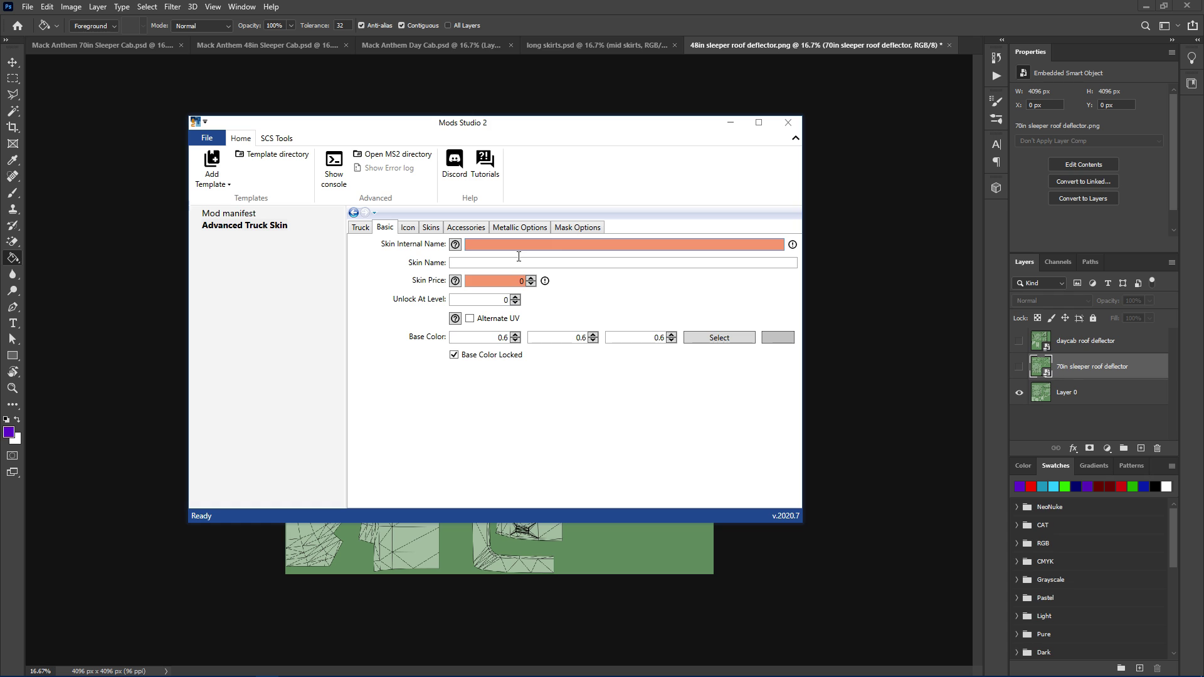
pyautogui.write('cab70')
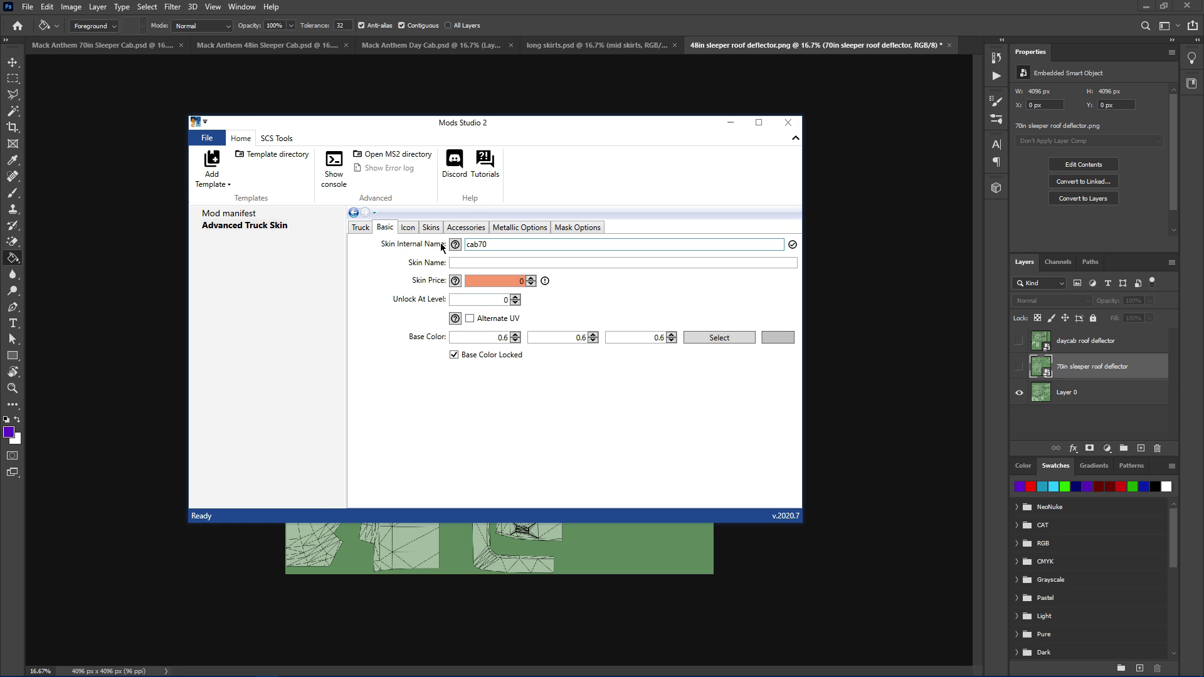
pyautogui.click(495, 266)
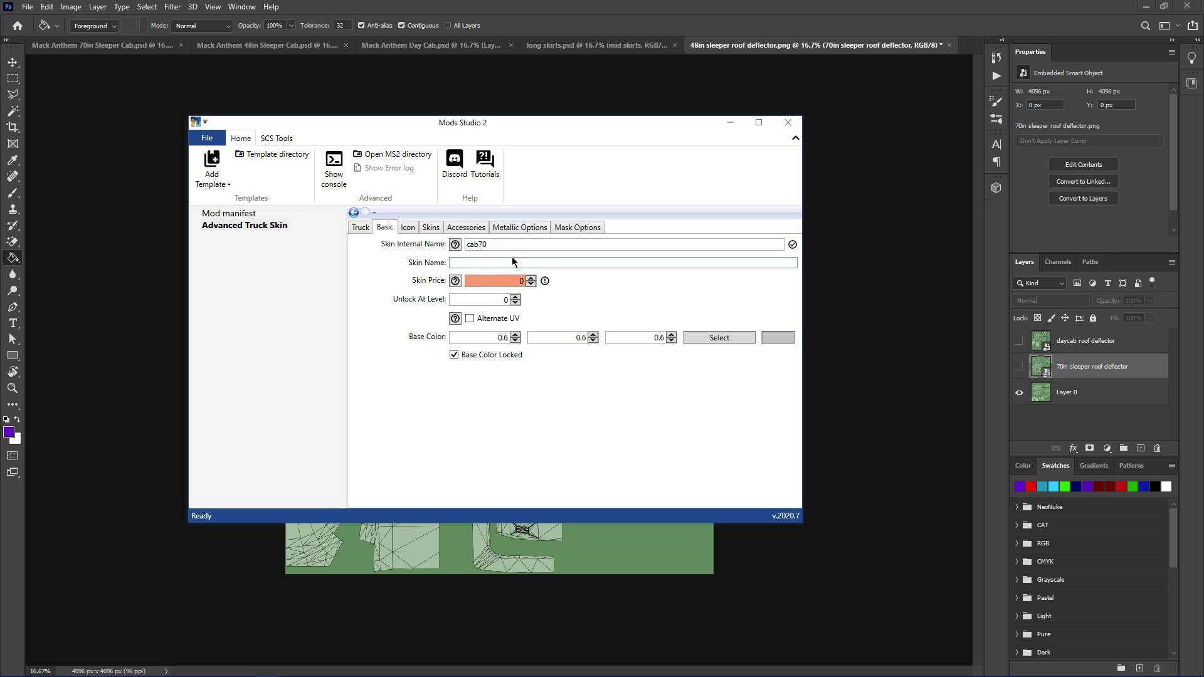
pyautogui.write('Mack test')
pyautogui.click(528, 286)
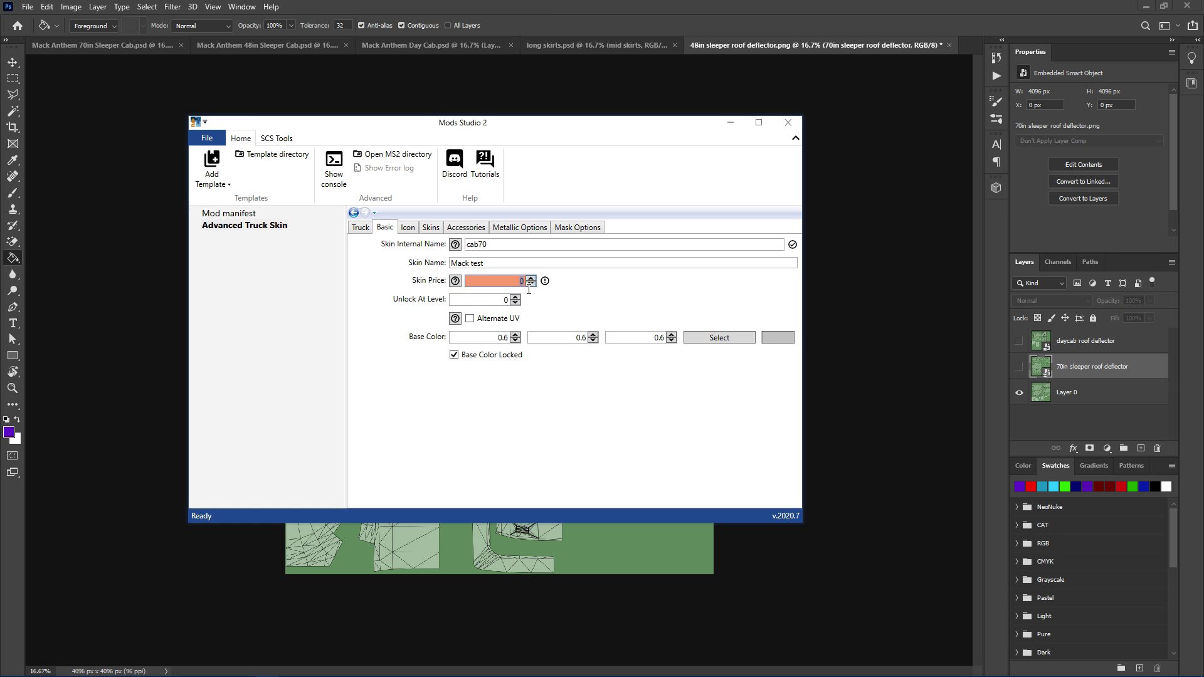
pyautogui.write('1000')
pyautogui.click(516, 297)
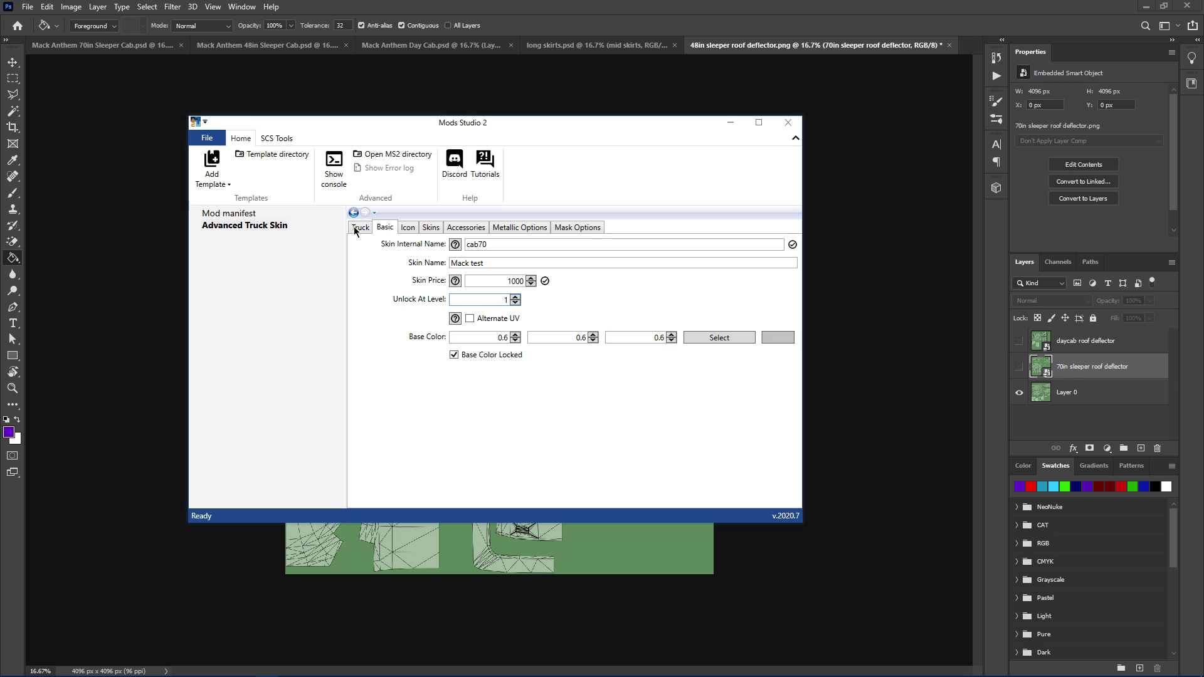
pyautogui.click(408, 228)
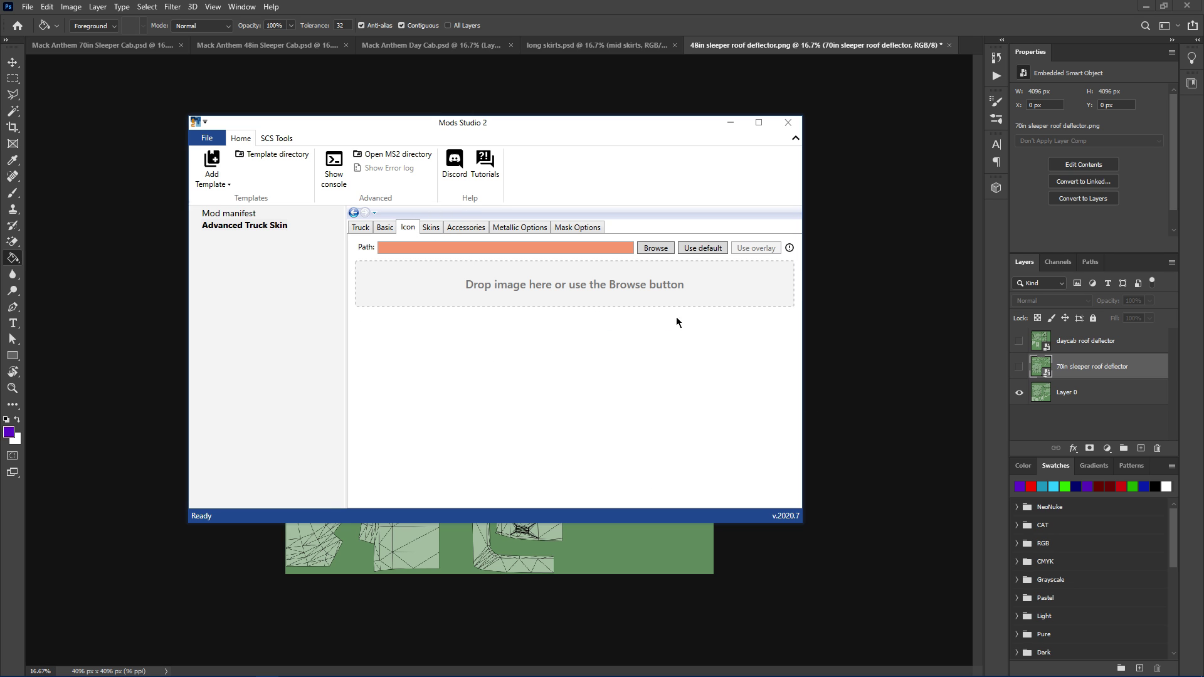
# - Use the default skin icon and add a Sleeper Cab 70 inch skin image entry
pyautogui.click(707, 247)
pyautogui.click(431, 230)
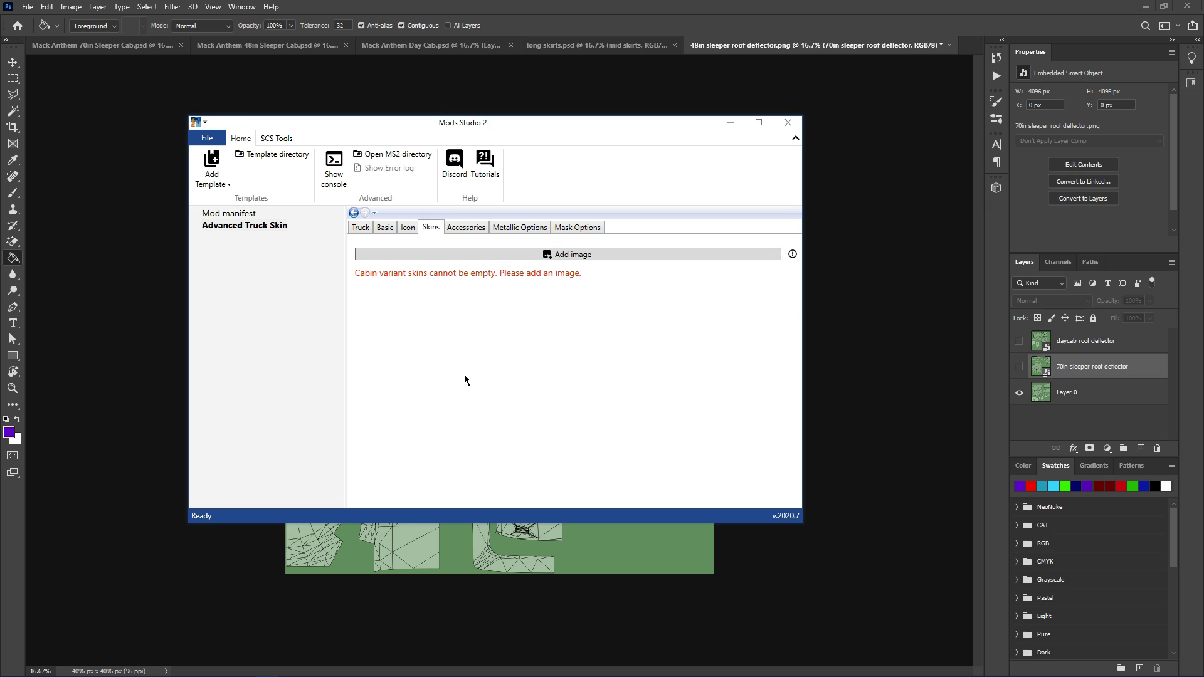
pyautogui.click(570, 254)
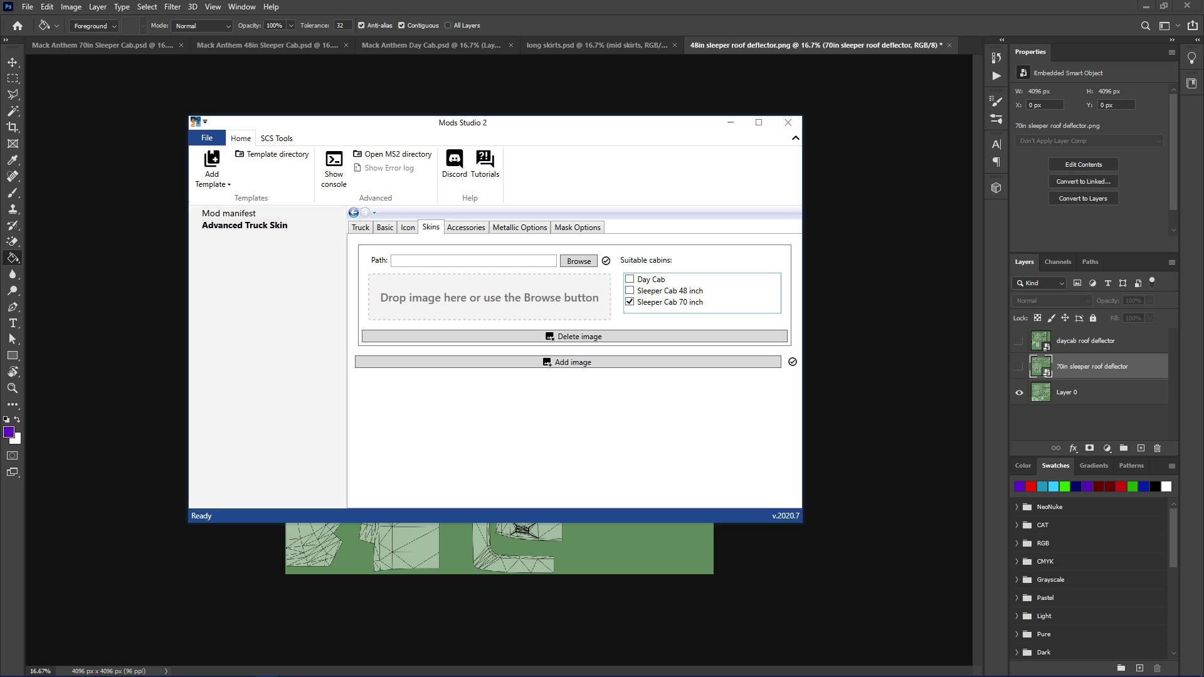
pyautogui.moveTo(417, 444); pyautogui.dragTo(486, 305)
pyautogui.hotkey('alt', 'Tab')
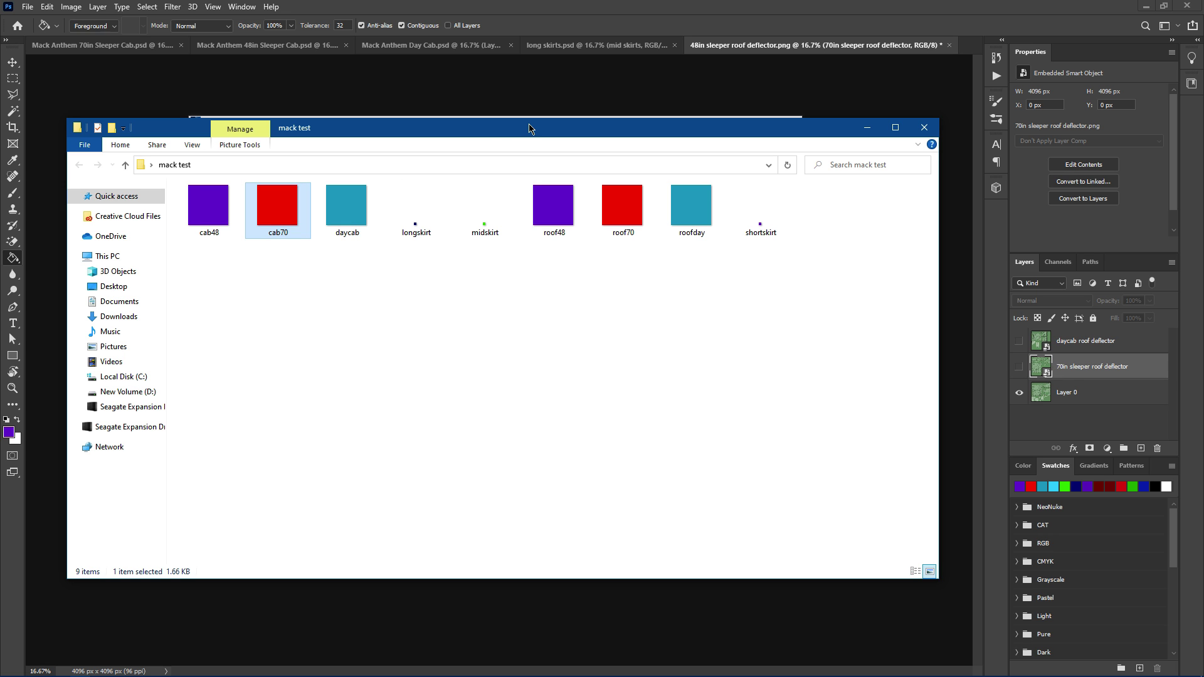
# - Load cab70, cab48 and daycab as skin images for the 70-inch sleeper, 48-inch sleeper and day cab
pyautogui.moveTo(528, 128); pyautogui.dragTo(553, 424)
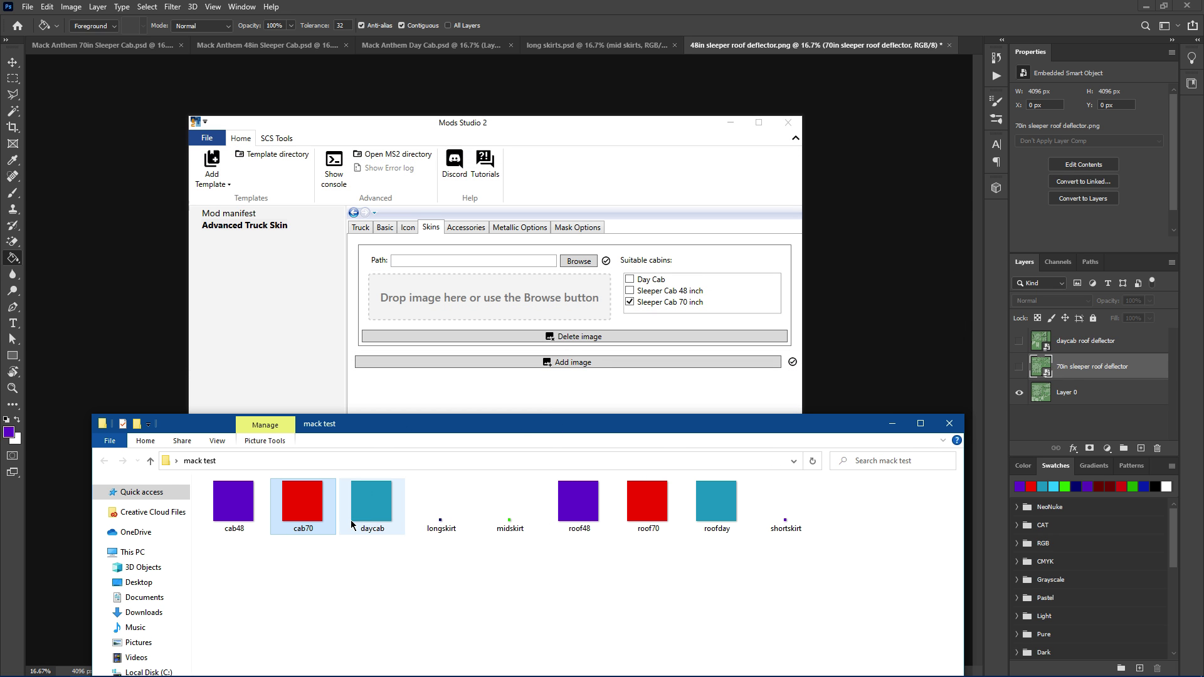
pyautogui.moveTo(300, 507); pyautogui.dragTo(499, 292)
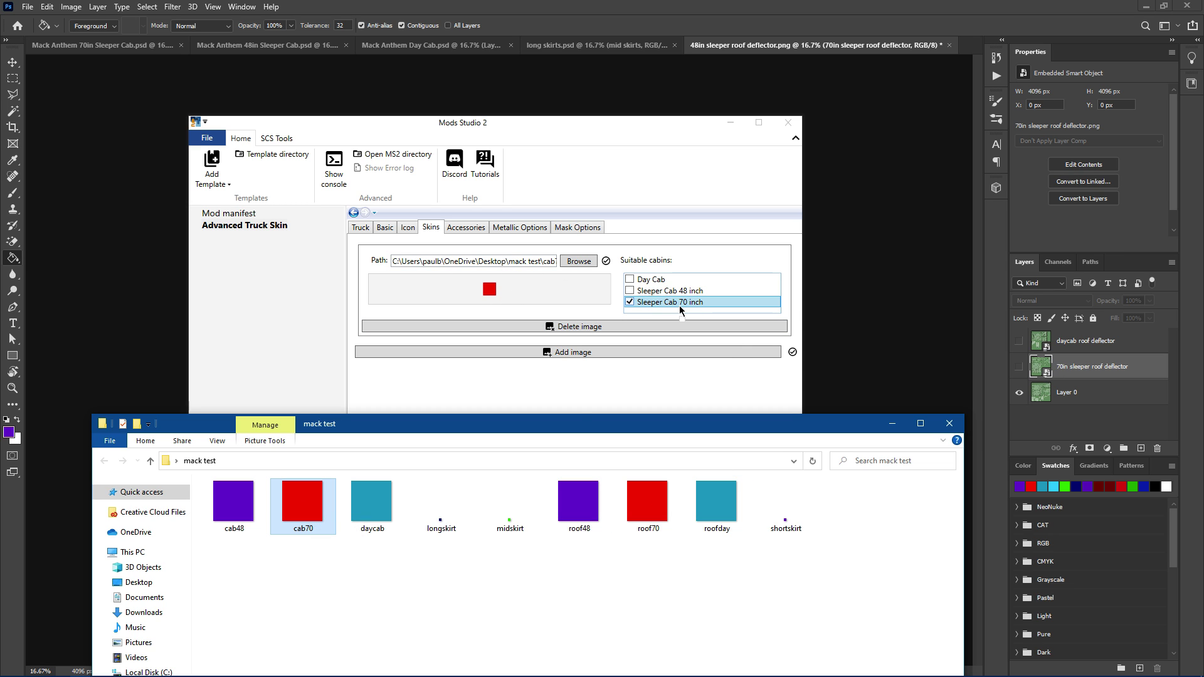
pyautogui.moveTo(557, 432); pyautogui.dragTo(535, 543)
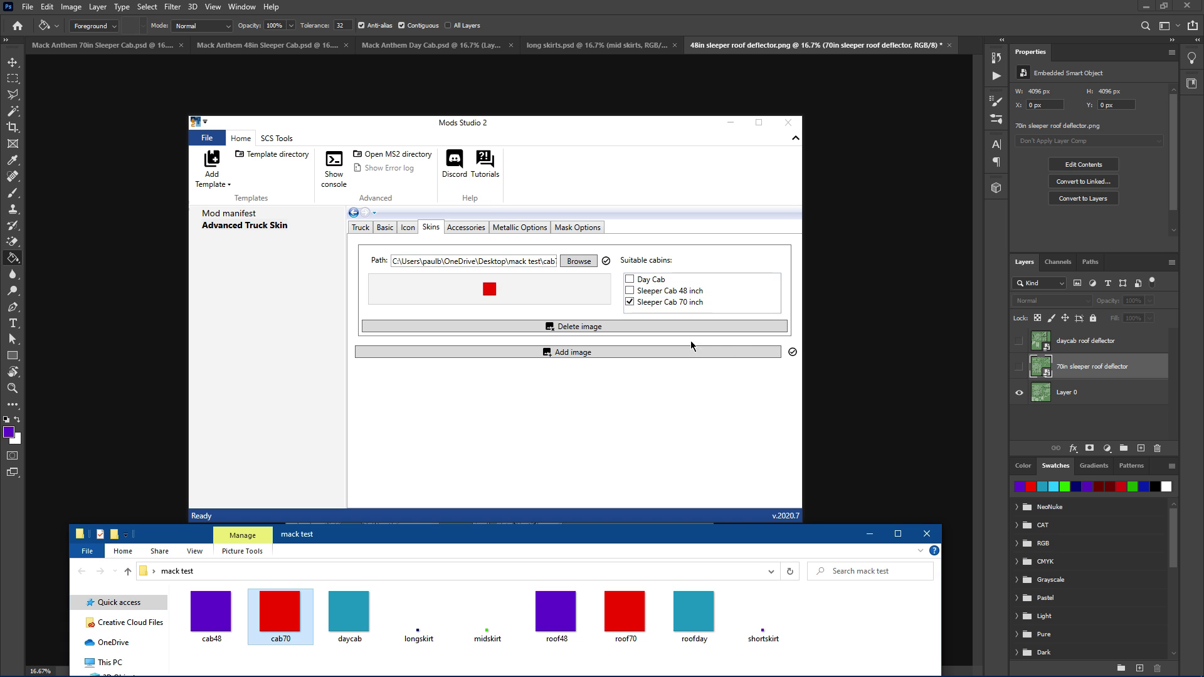
pyautogui.click(547, 352)
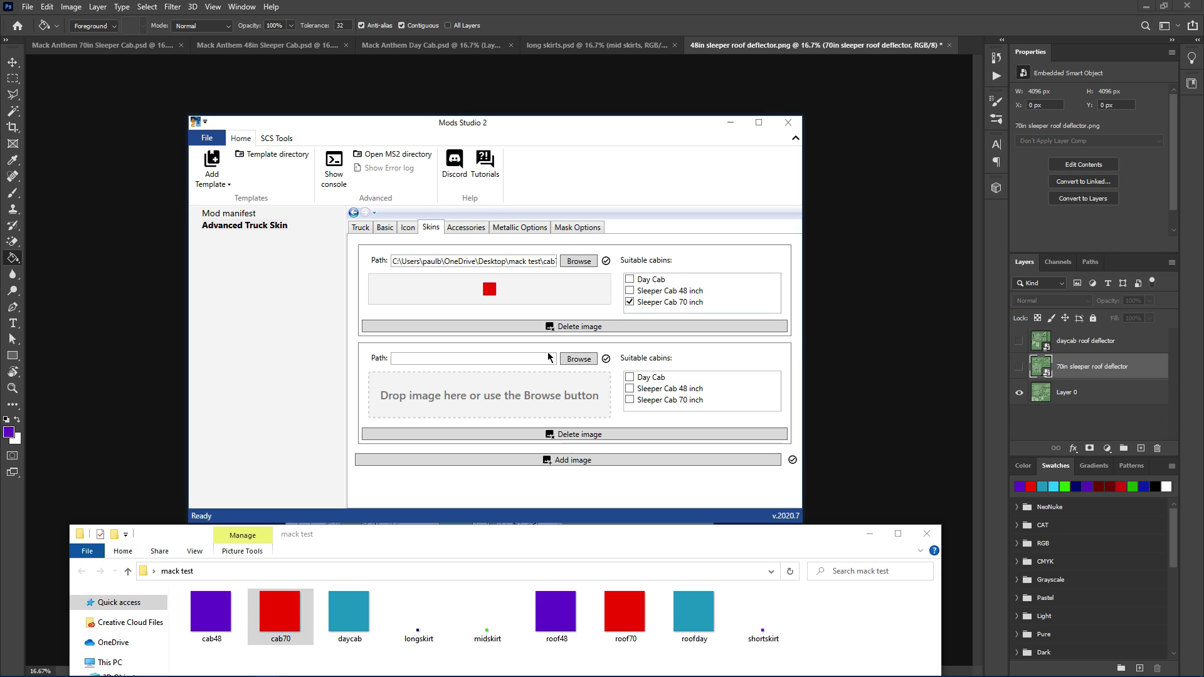
pyautogui.click(654, 390)
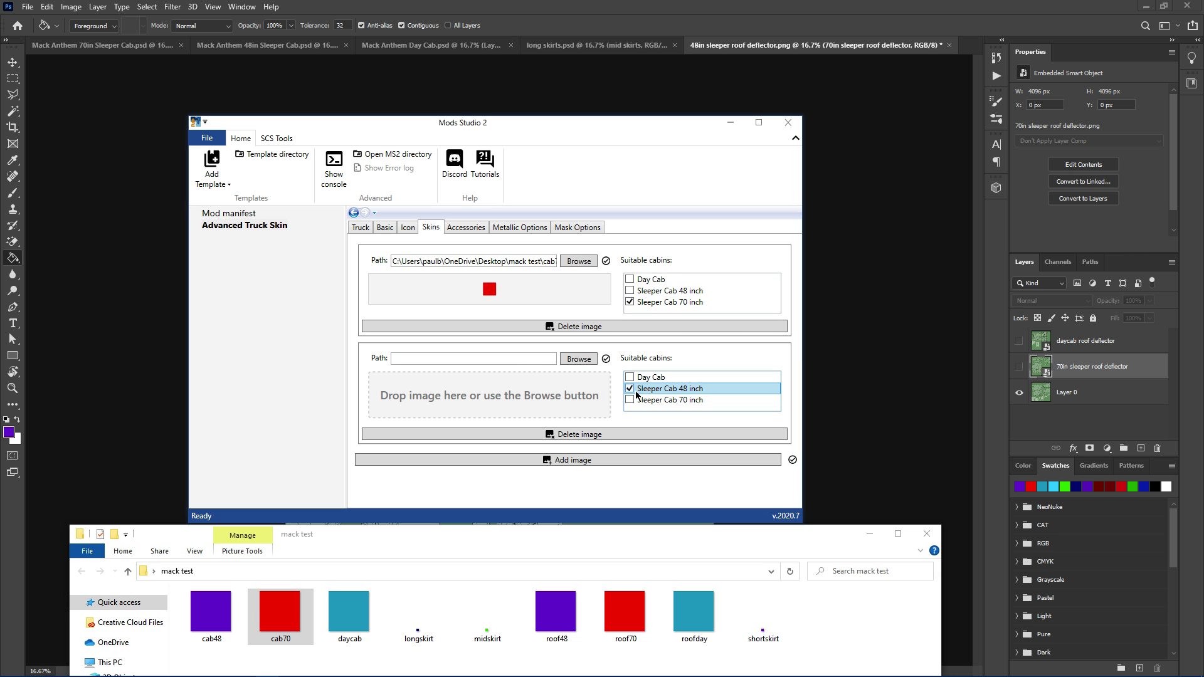
pyautogui.click(210, 612)
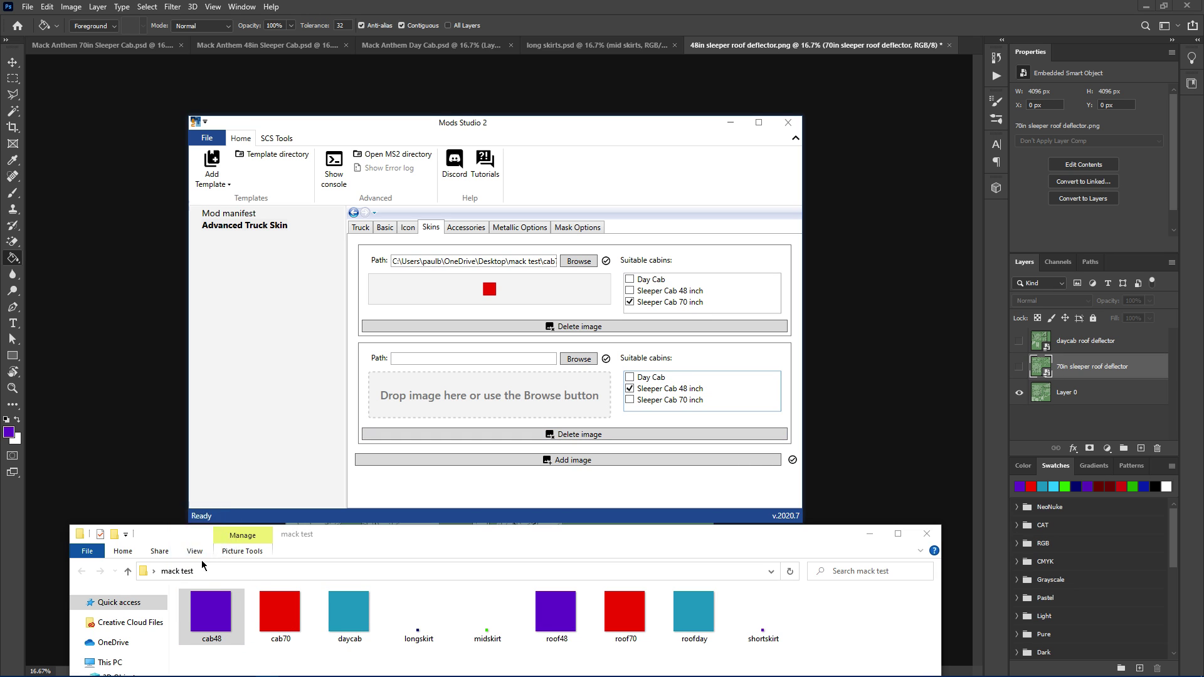
pyautogui.moveTo(202, 566); pyautogui.dragTo(495, 395)
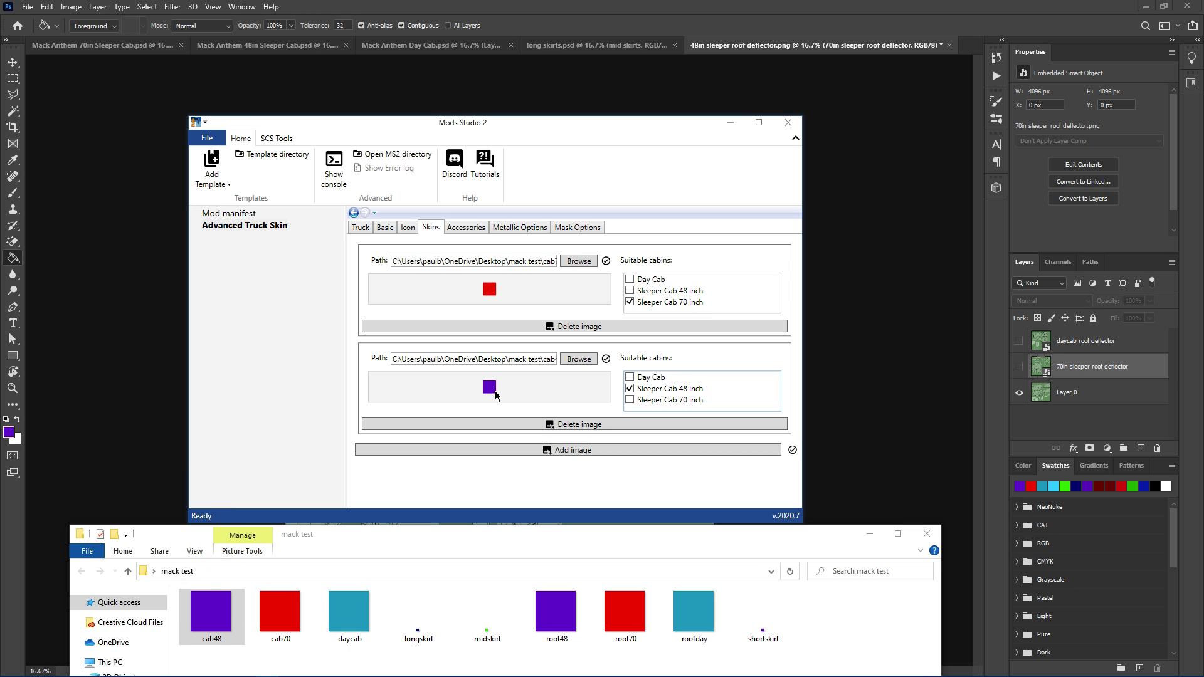
pyautogui.click(597, 448)
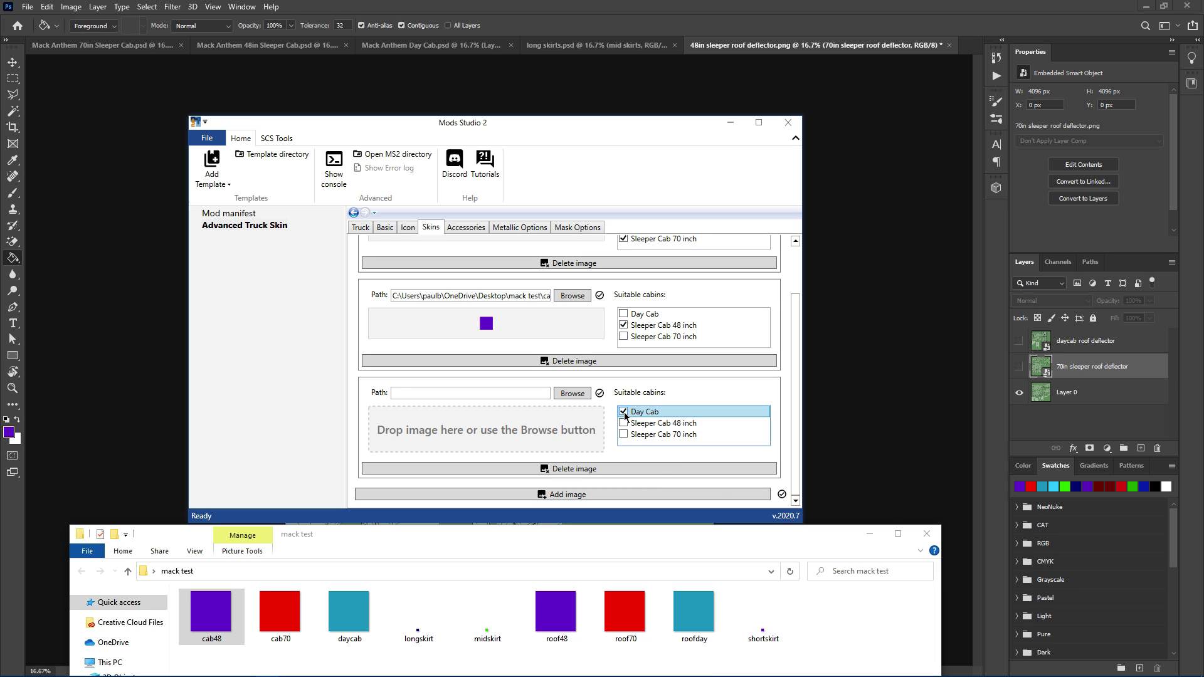
pyautogui.moveTo(349, 615); pyautogui.dragTo(468, 442)
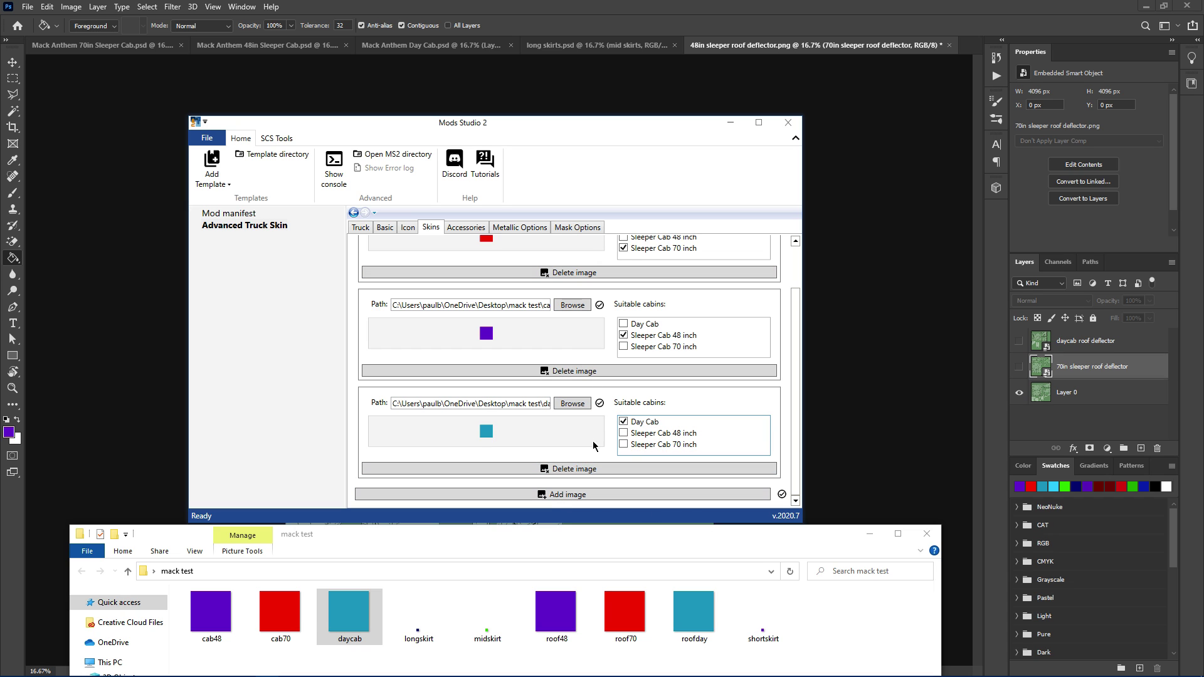
# - Add roofday as an accessory image applied to cabdefl.day_rcap_ch and cabdefl.day_rcap_bl
pyautogui.click(468, 228)
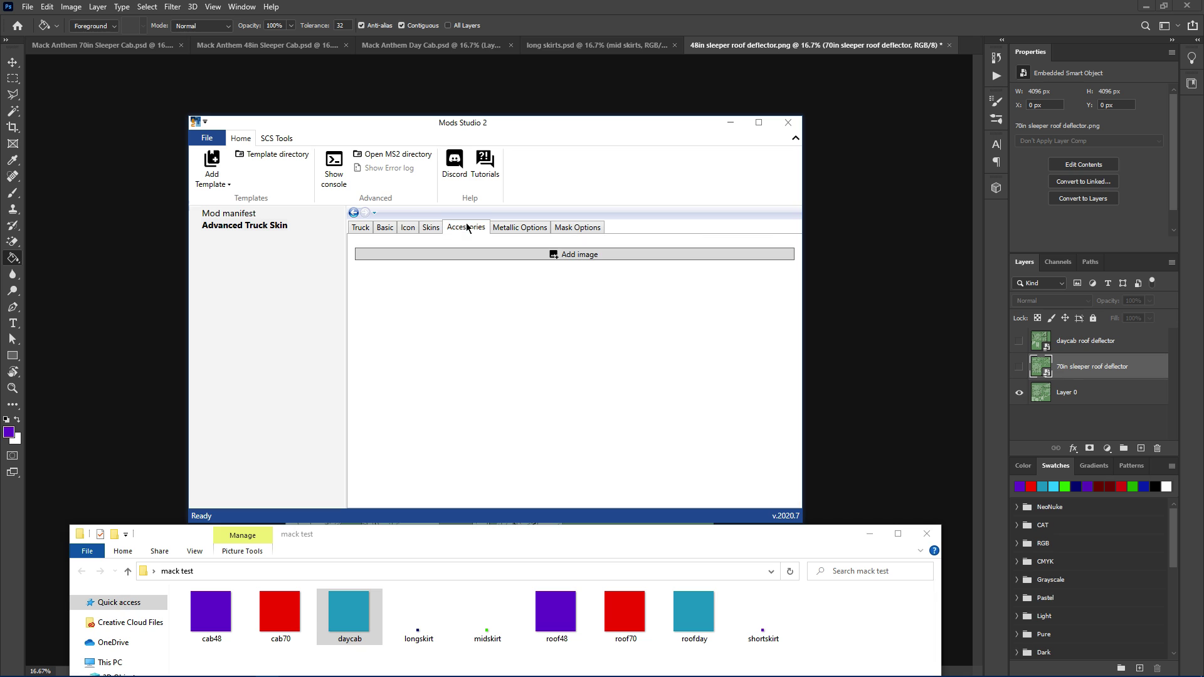
pyautogui.click(571, 255)
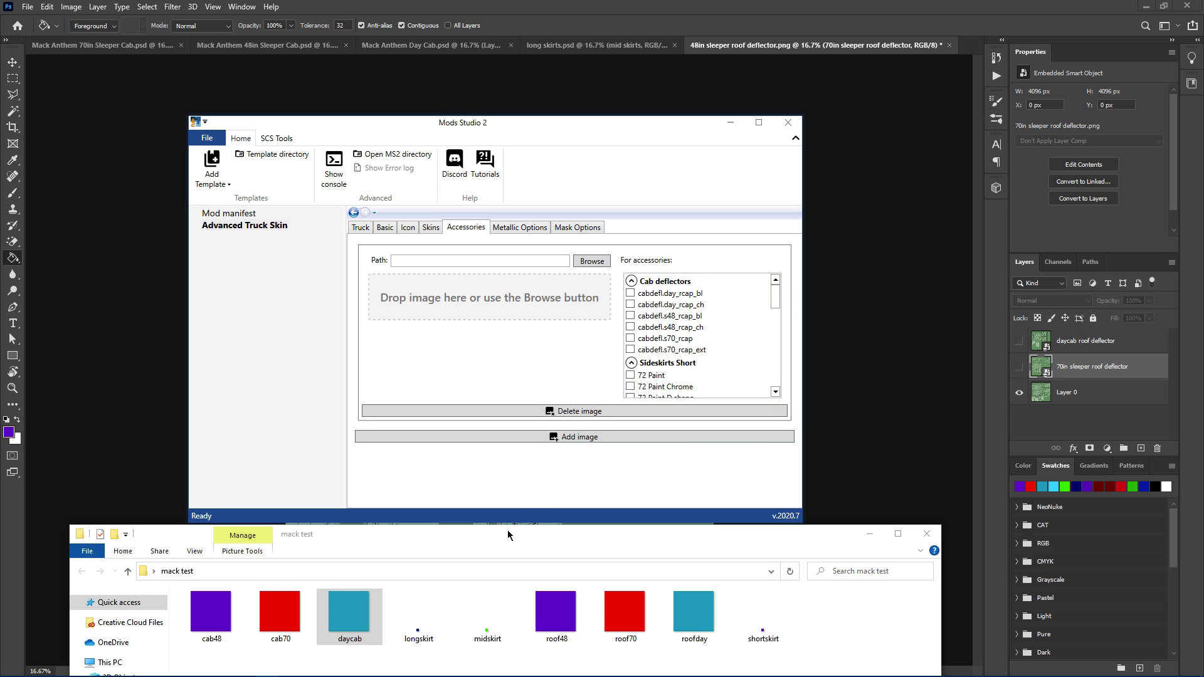
pyautogui.moveTo(507, 530); pyautogui.dragTo(484, 463)
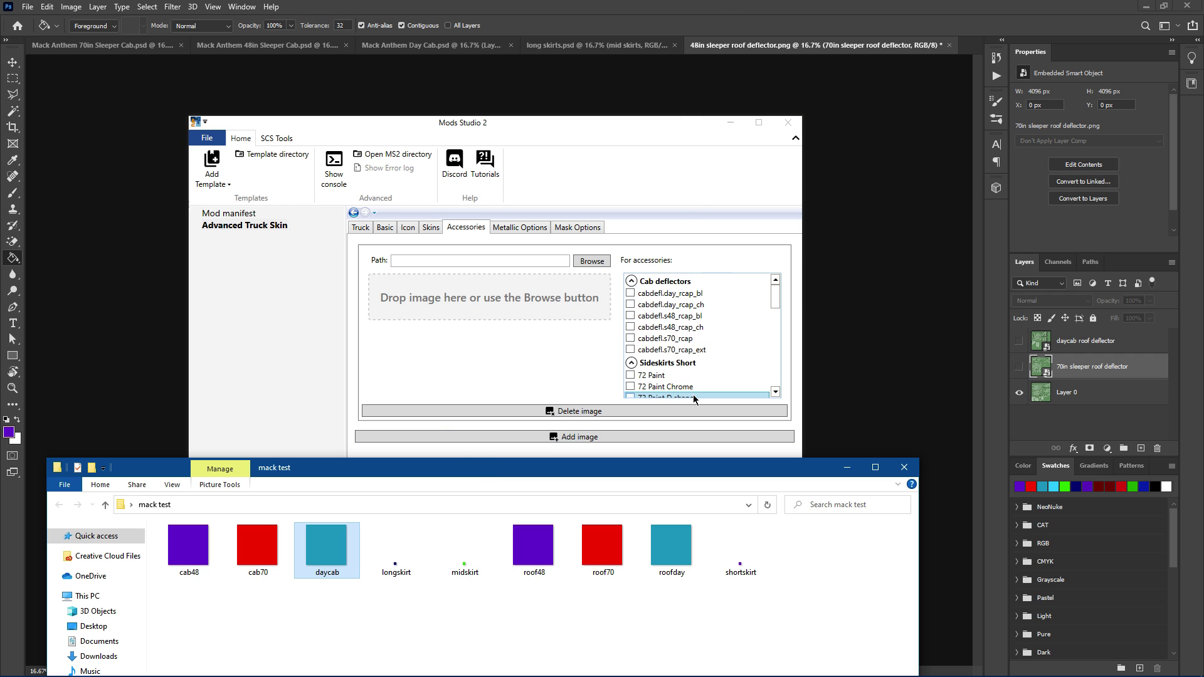
pyautogui.moveTo(668, 555)
pyautogui.mouseDown()
pyautogui.moveTo(697, 529)
pyautogui.moveTo(507, 312)
pyautogui.moveTo(717, 582)
pyautogui.moveTo(675, 574)
pyautogui.mouseUp()
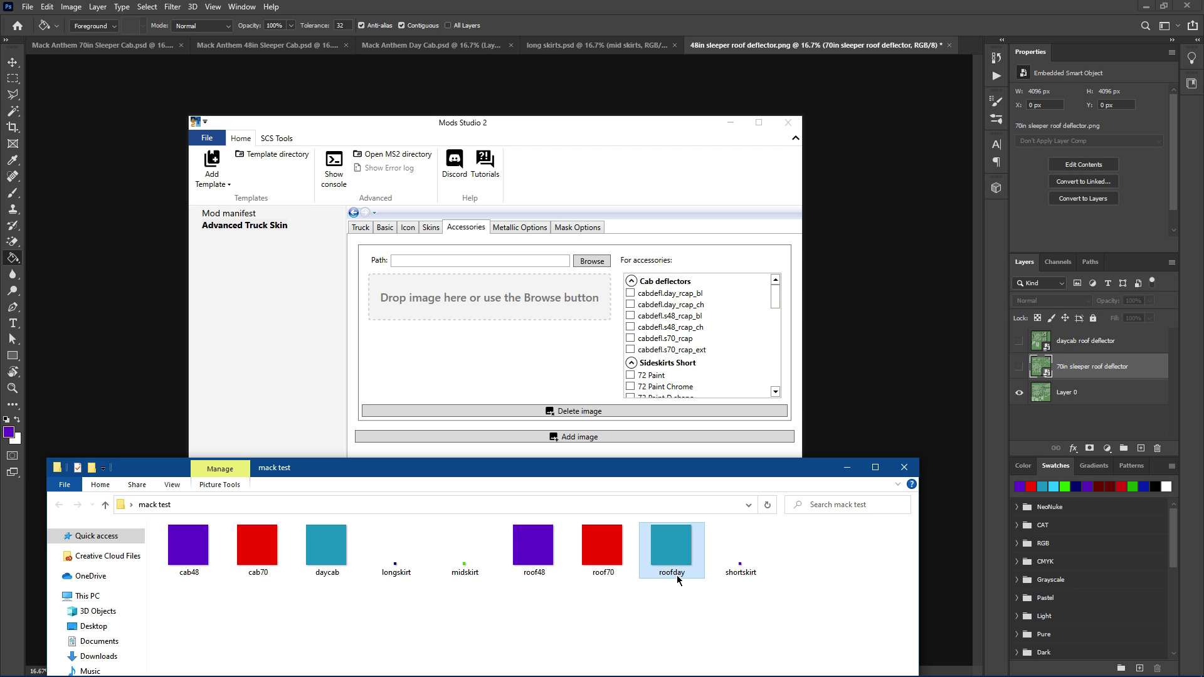
pyautogui.moveTo(676, 574); pyautogui.dragTo(491, 297)
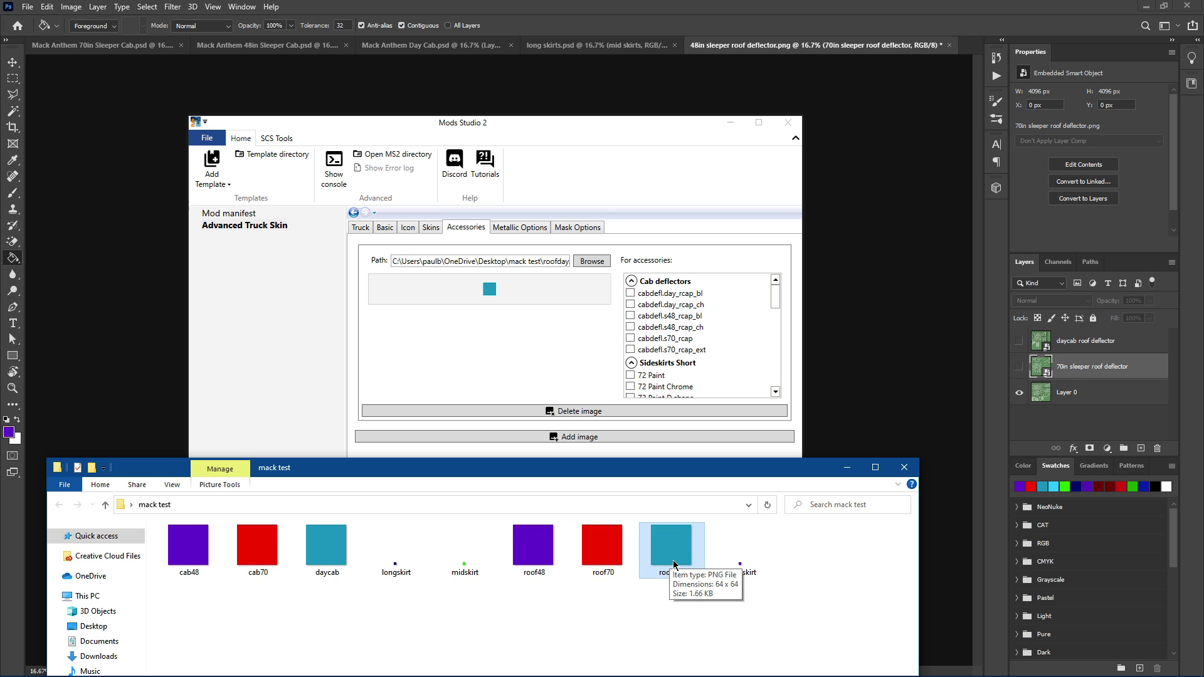
pyautogui.click(630, 304)
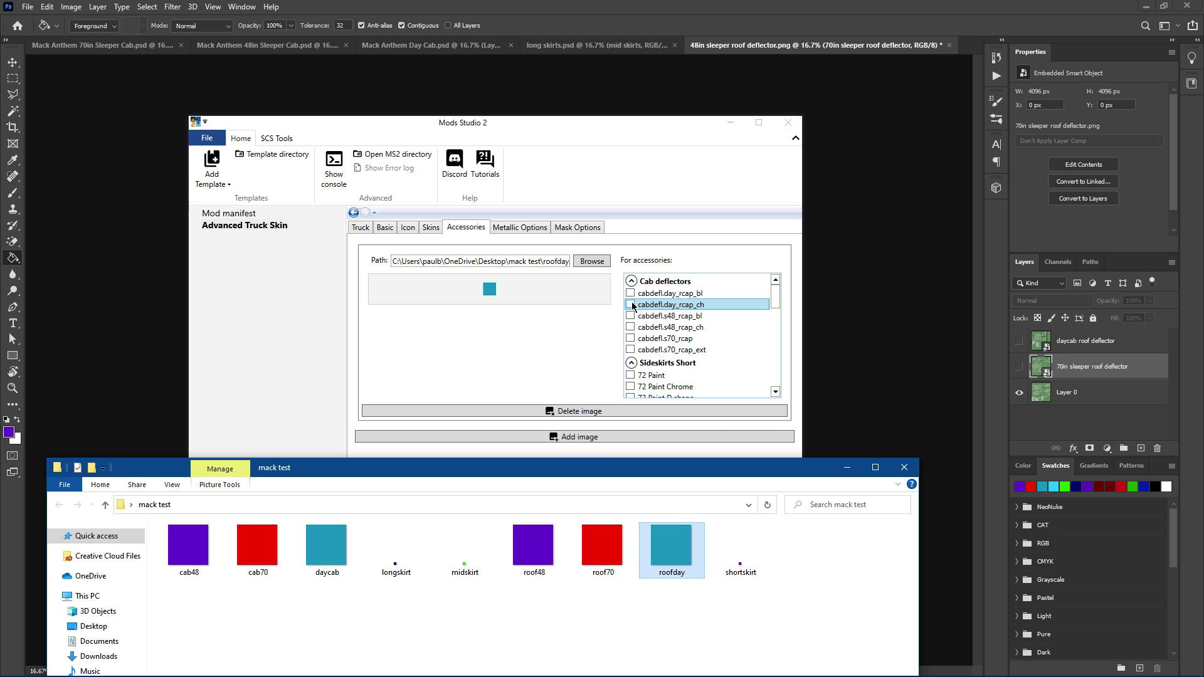
pyautogui.click(630, 293)
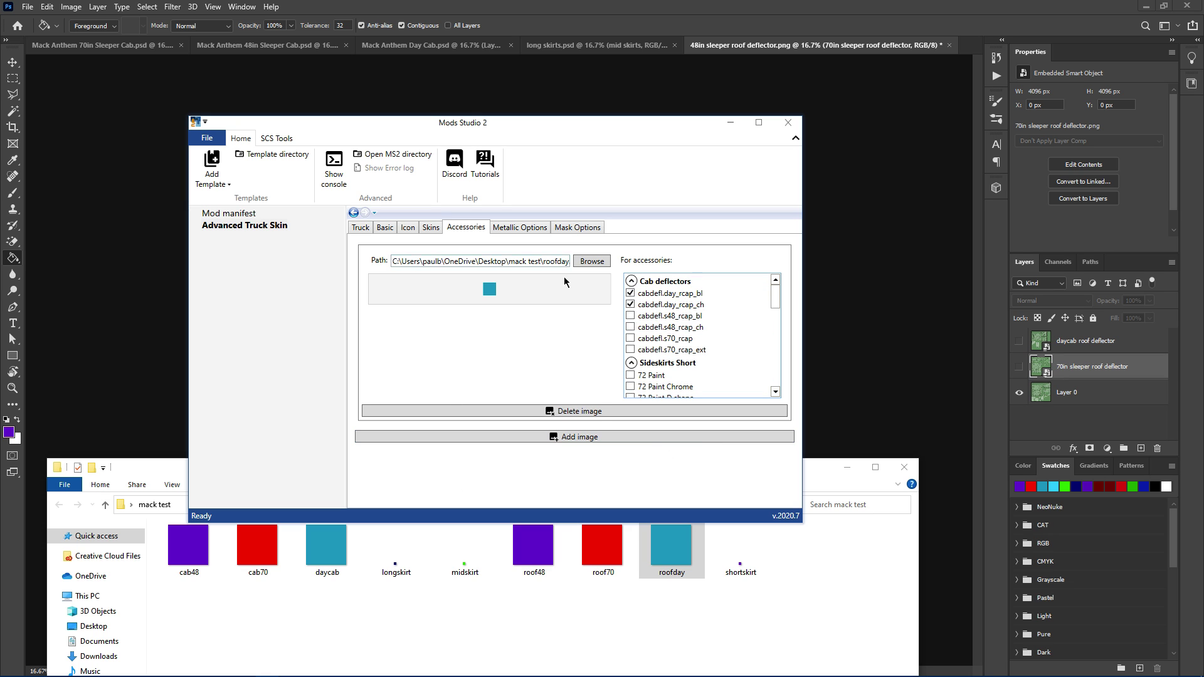
# - Assign roof48 to cabdefl.s48_rcap_bl and roof70 to cabdefl.s70_rcap and s70_rcap_ext, adding an empty slot
pyautogui.click(564, 437)
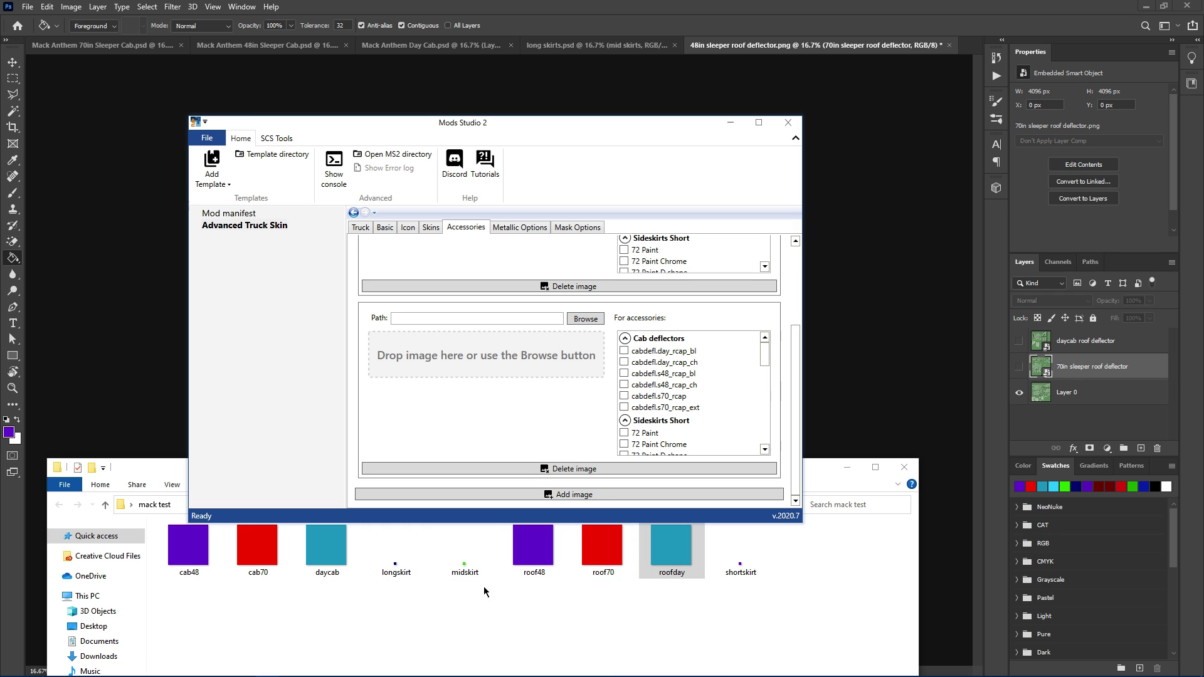
pyautogui.moveTo(532, 545); pyautogui.dragTo(482, 363)
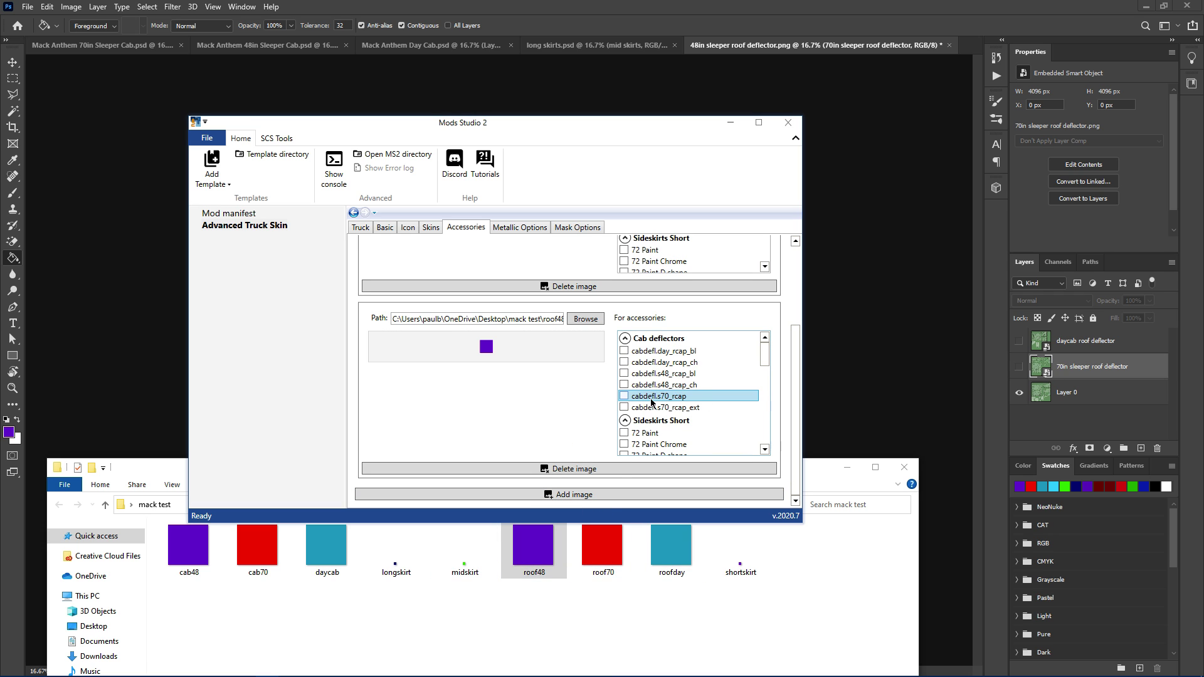
pyautogui.click(624, 373)
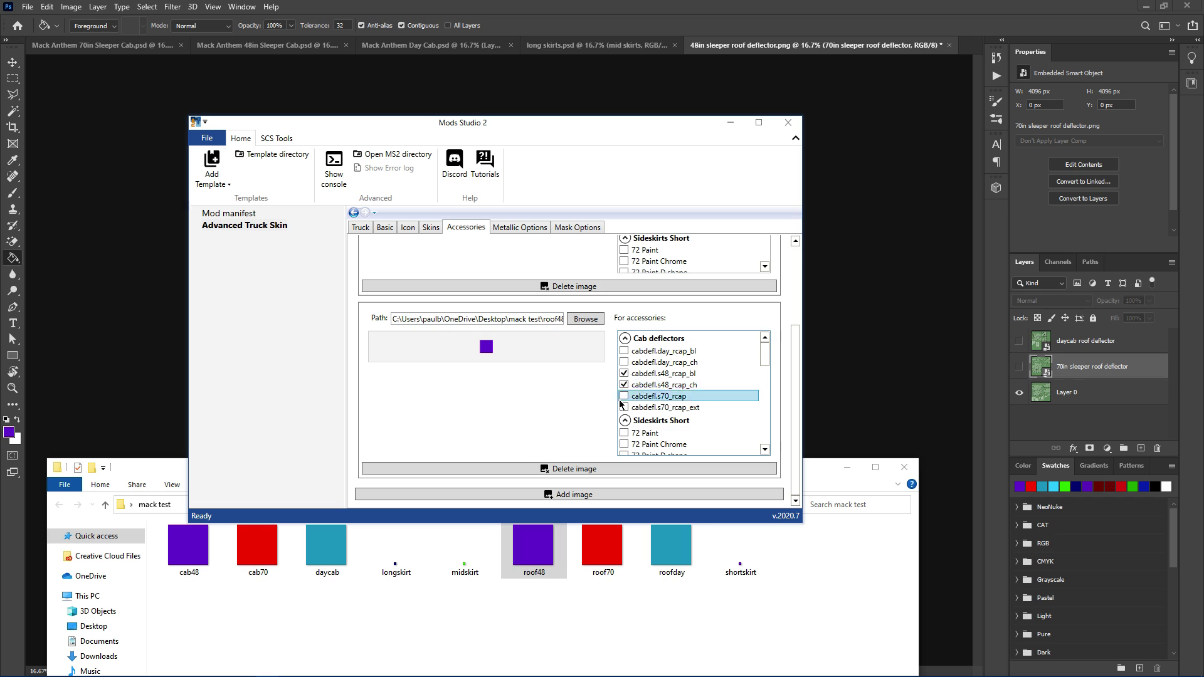
pyautogui.click(589, 495)
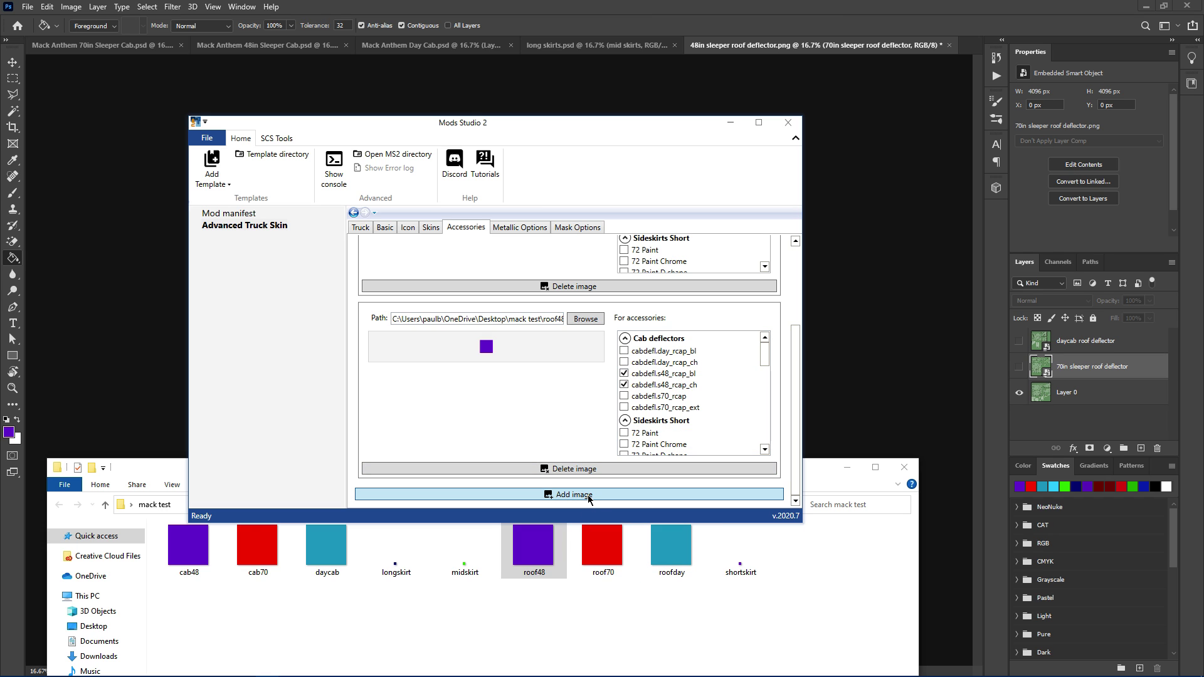
pyautogui.moveTo(601, 549)
pyautogui.mouseDown()
pyautogui.moveTo(512, 363)
pyautogui.moveTo(491, 363)
pyautogui.mouseUp()
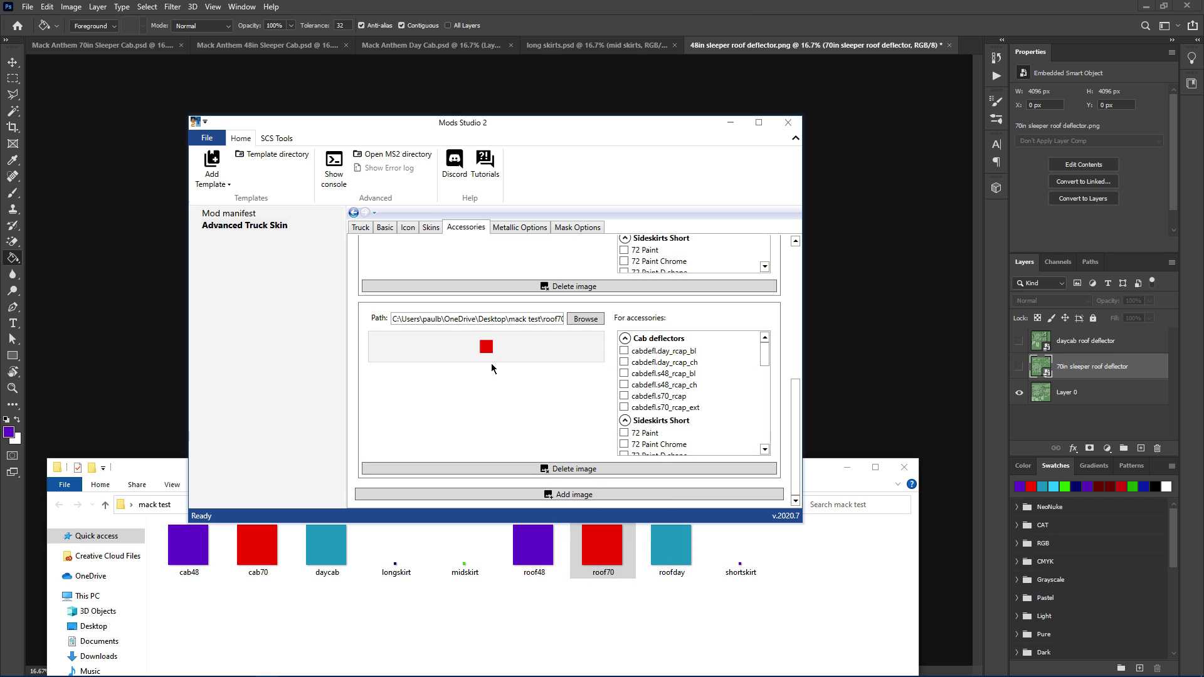
pyautogui.click(640, 395)
pyautogui.click(639, 407)
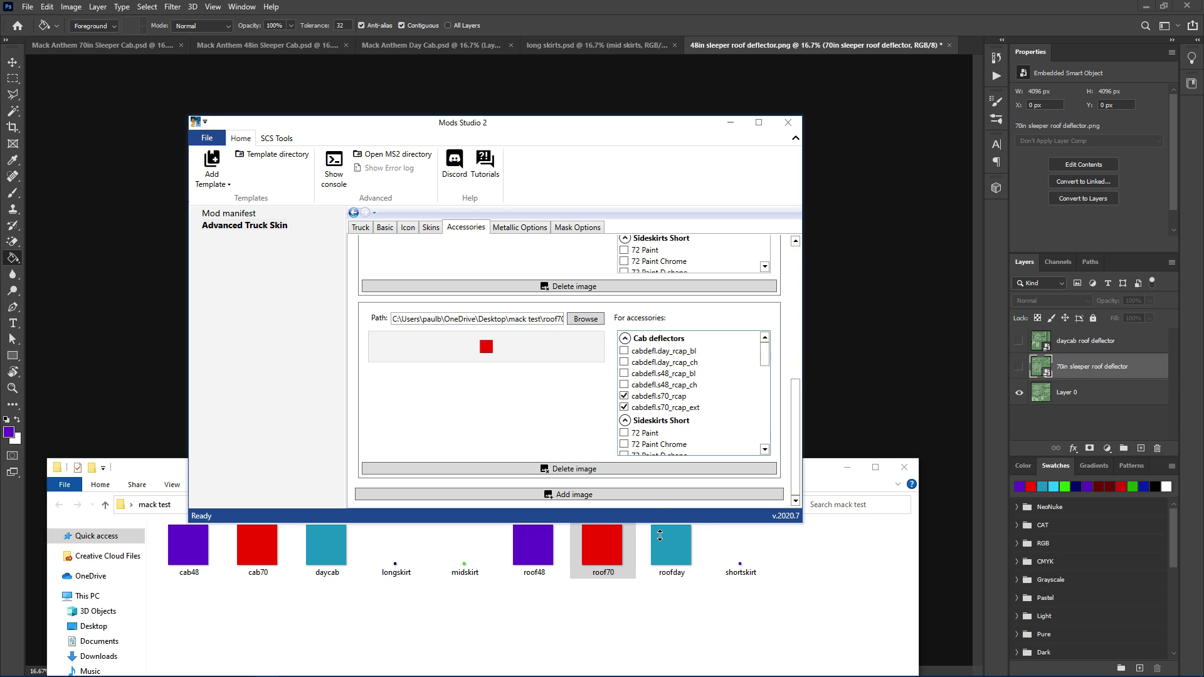
pyautogui.click(565, 494)
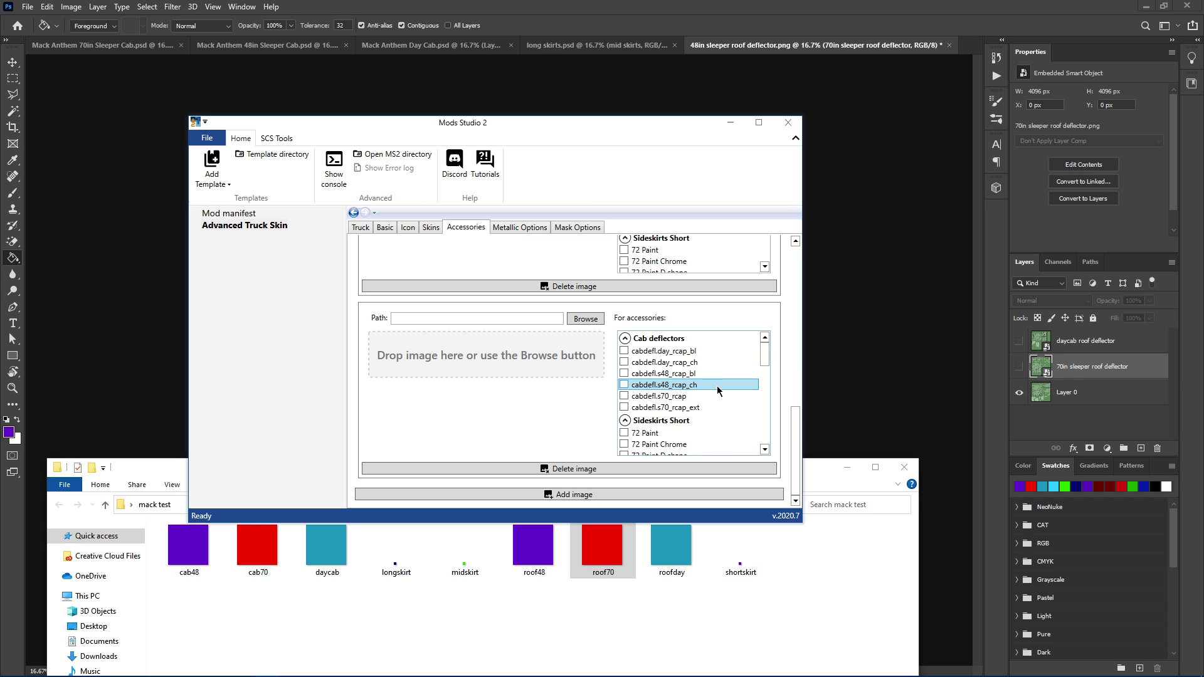
# - Load shortskirt.png into the new accessory image slot
pyautogui.click(624, 338)
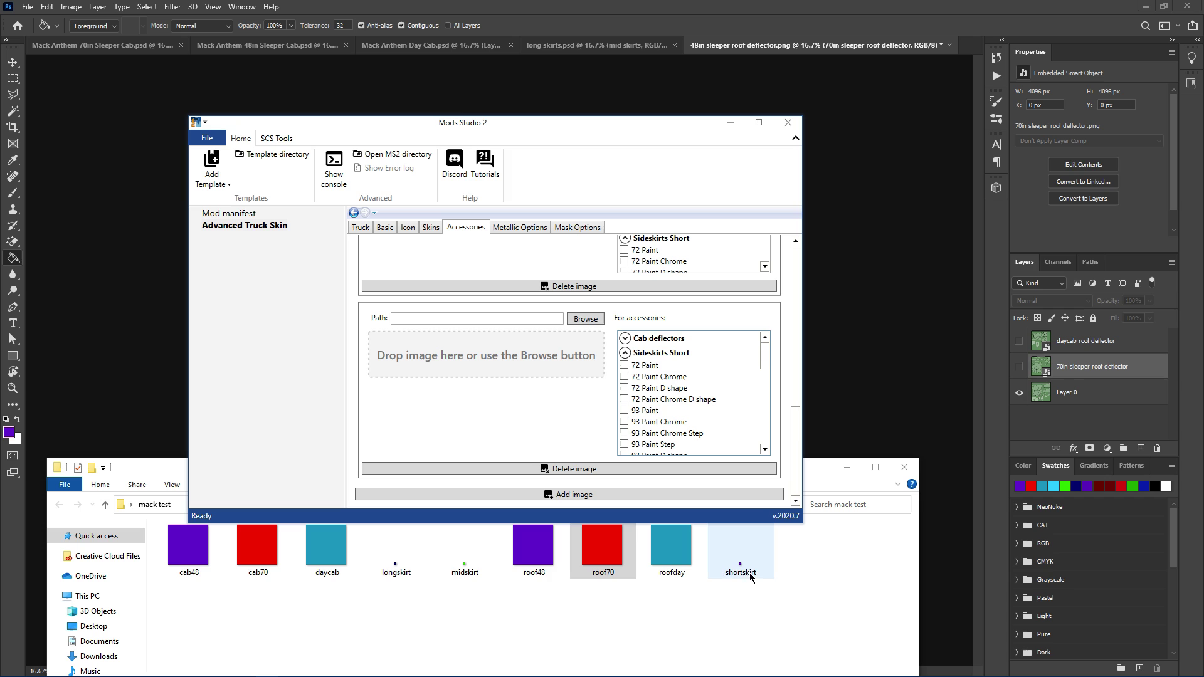
pyautogui.moveTo(739, 575); pyautogui.dragTo(489, 364)
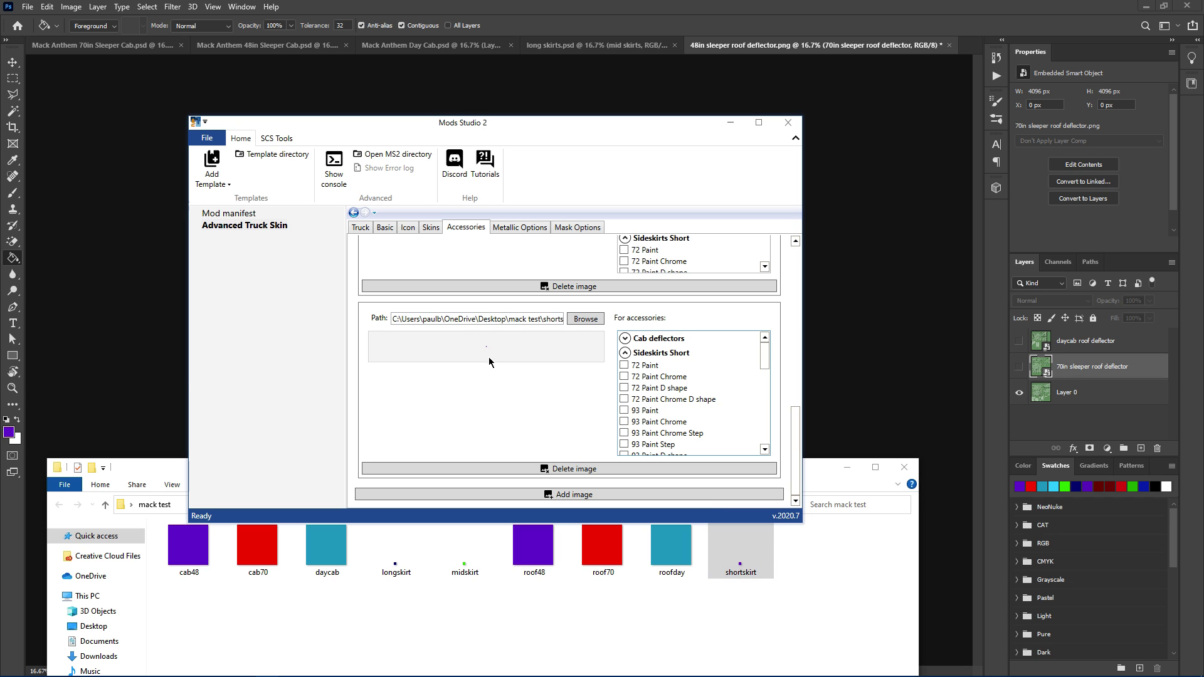
pyautogui.click(465, 572)
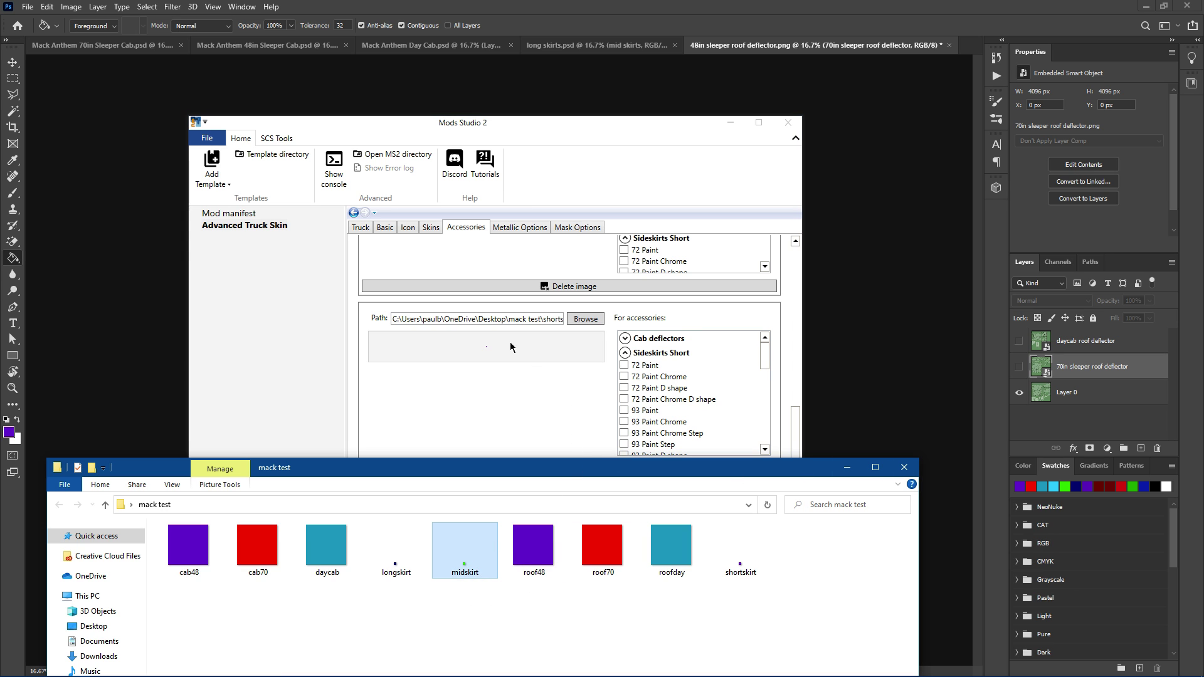
pyautogui.click(765, 358)
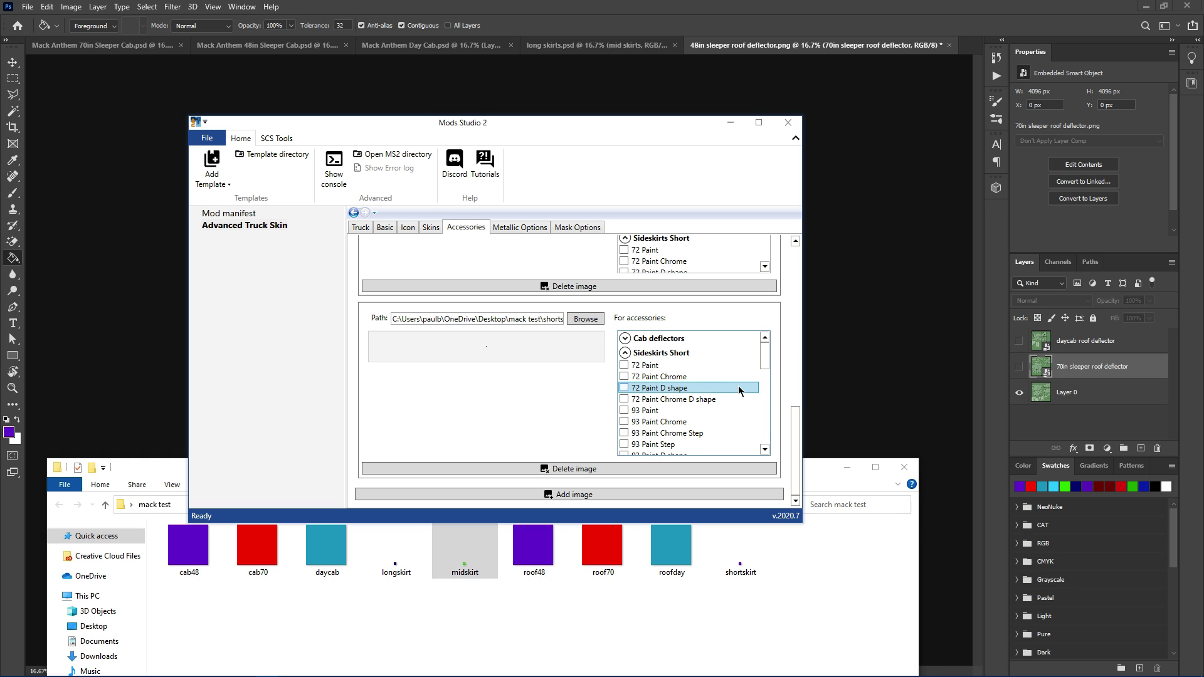
# - Apply shortskirt to every Sideskirts Short accessory with Select all in group
pyautogui.scroll(-2, 739, 388)
pyautogui.scroll(3, 738, 389)
pyautogui.scroll(-4, 739, 390)
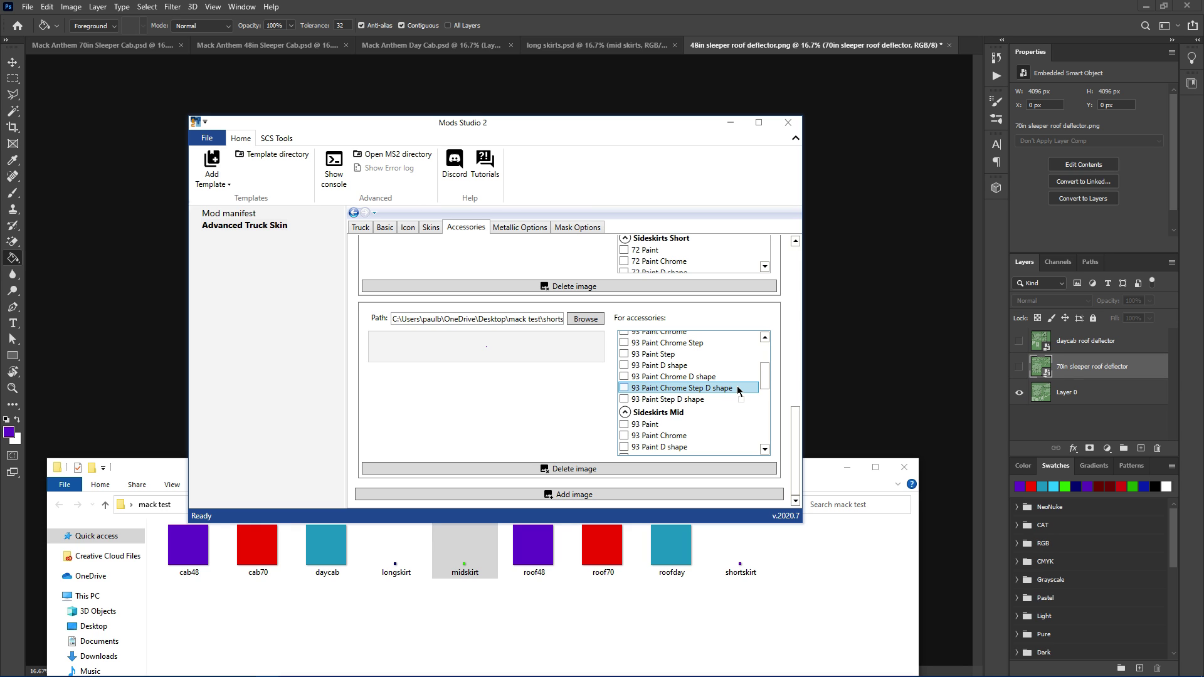
pyautogui.scroll(3, 739, 390)
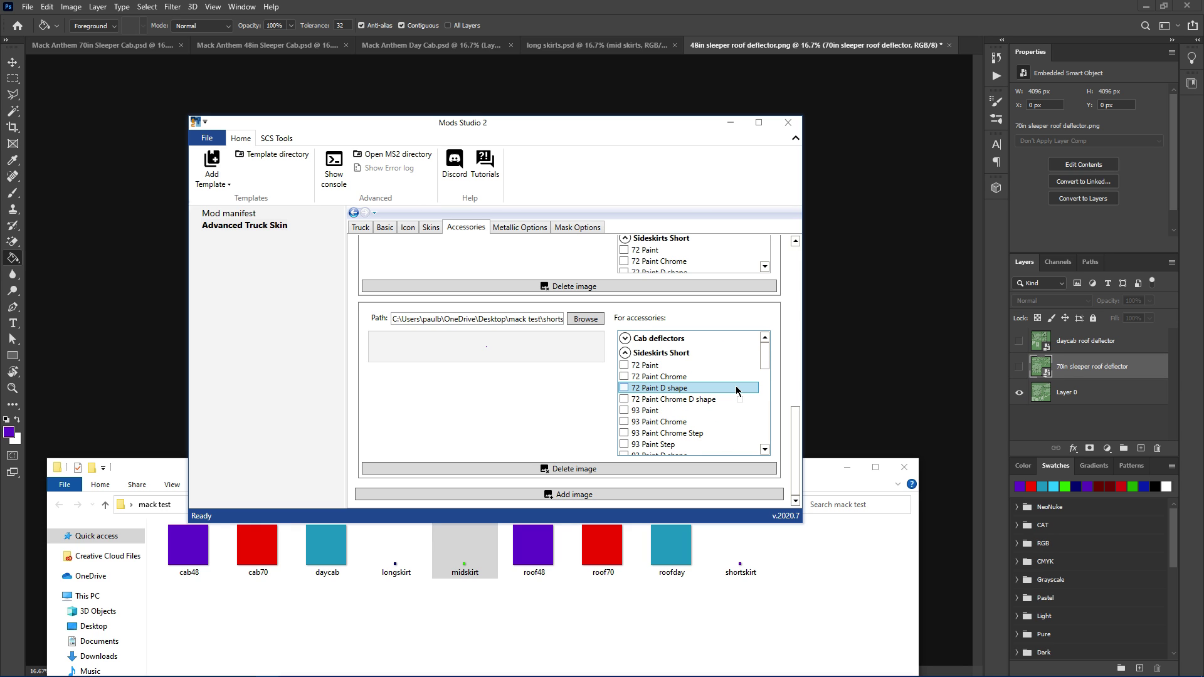
pyautogui.scroll(-2, 738, 390)
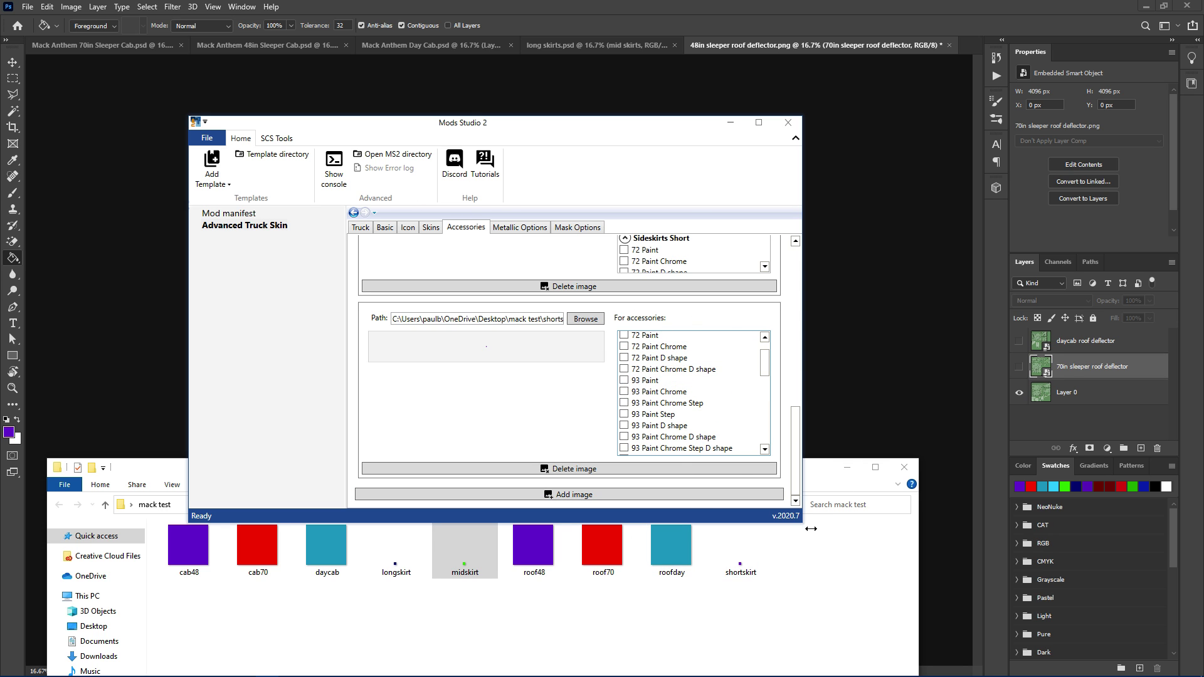
pyautogui.moveTo(803, 524); pyautogui.dragTo(885, 641)
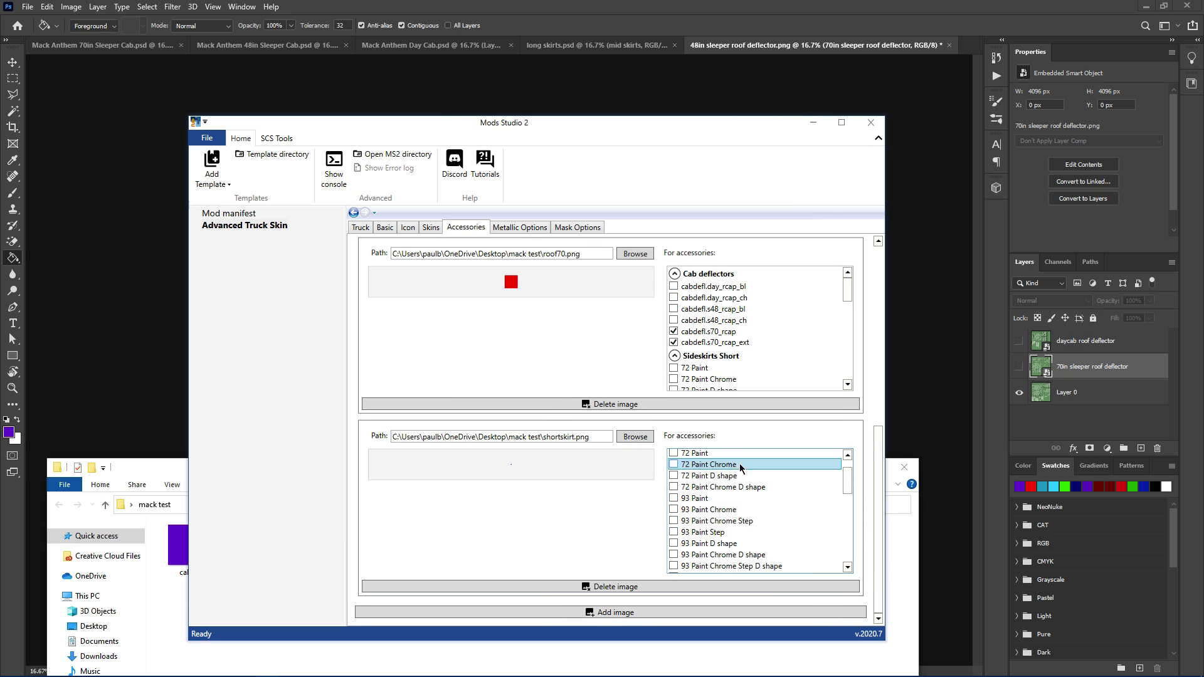
pyautogui.scroll(2, 771, 537)
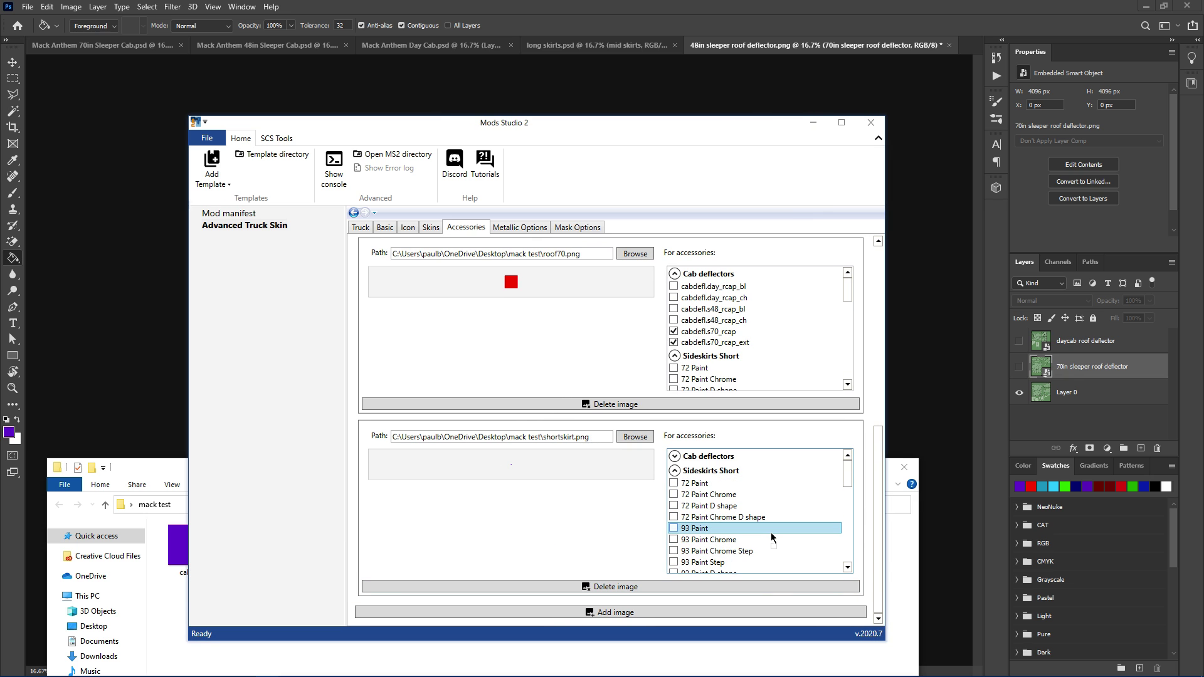
pyautogui.rightClick(693, 488)
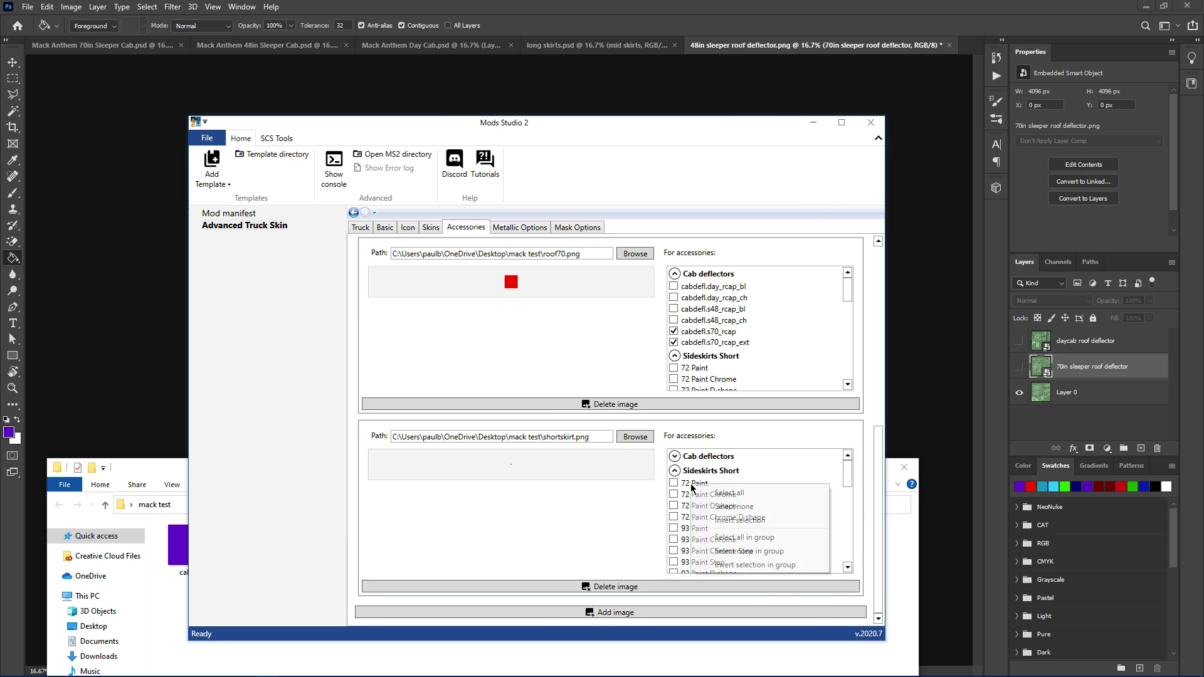
pyautogui.click(776, 539)
pyautogui.scroll(-3, 777, 542)
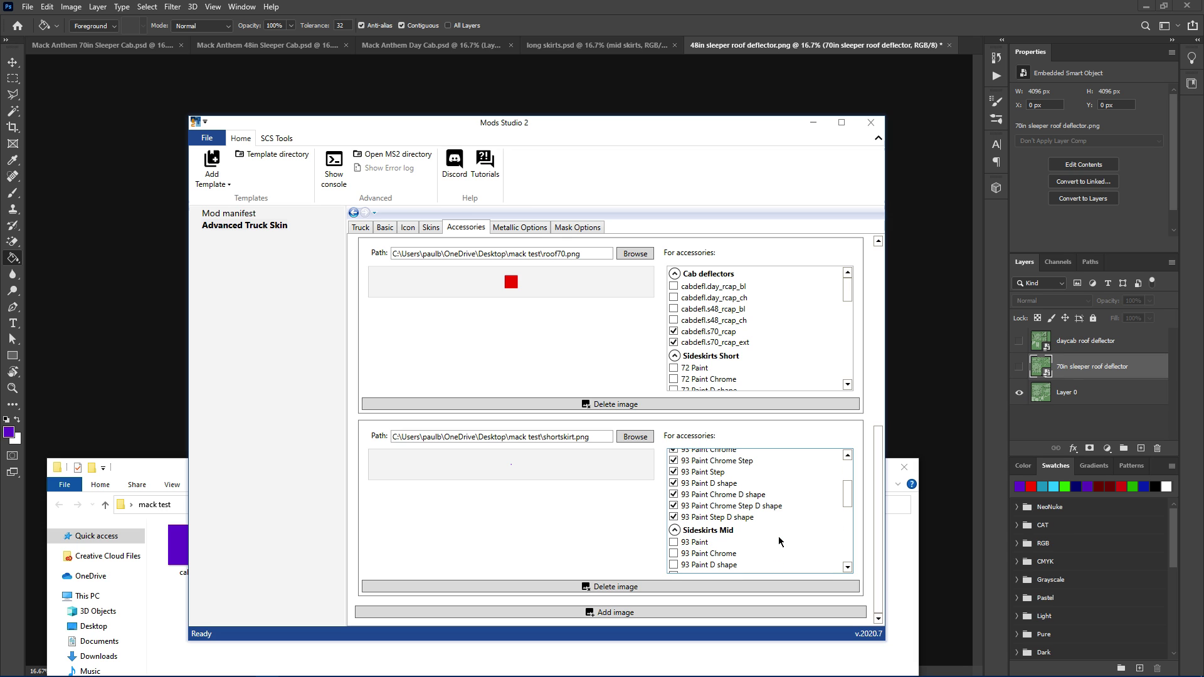
pyautogui.scroll(2, 780, 540)
pyautogui.scroll(1, 780, 540)
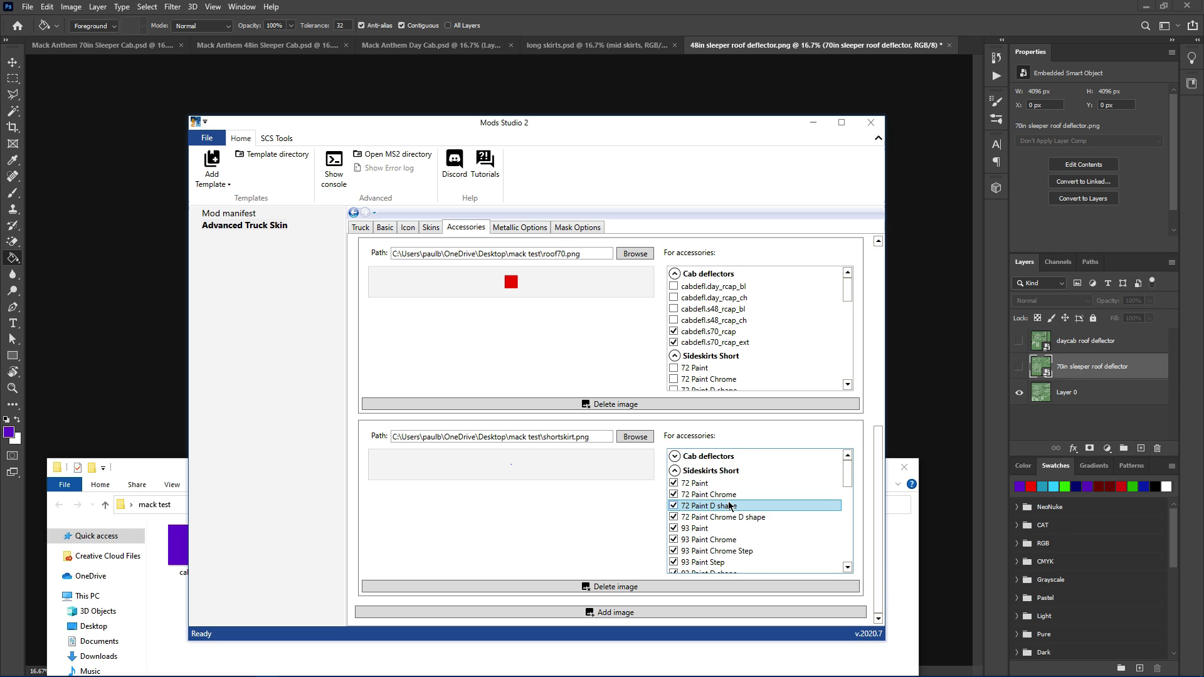
# - Add a new accessory image slot and load midskirt.png into it
pyautogui.click(675, 471)
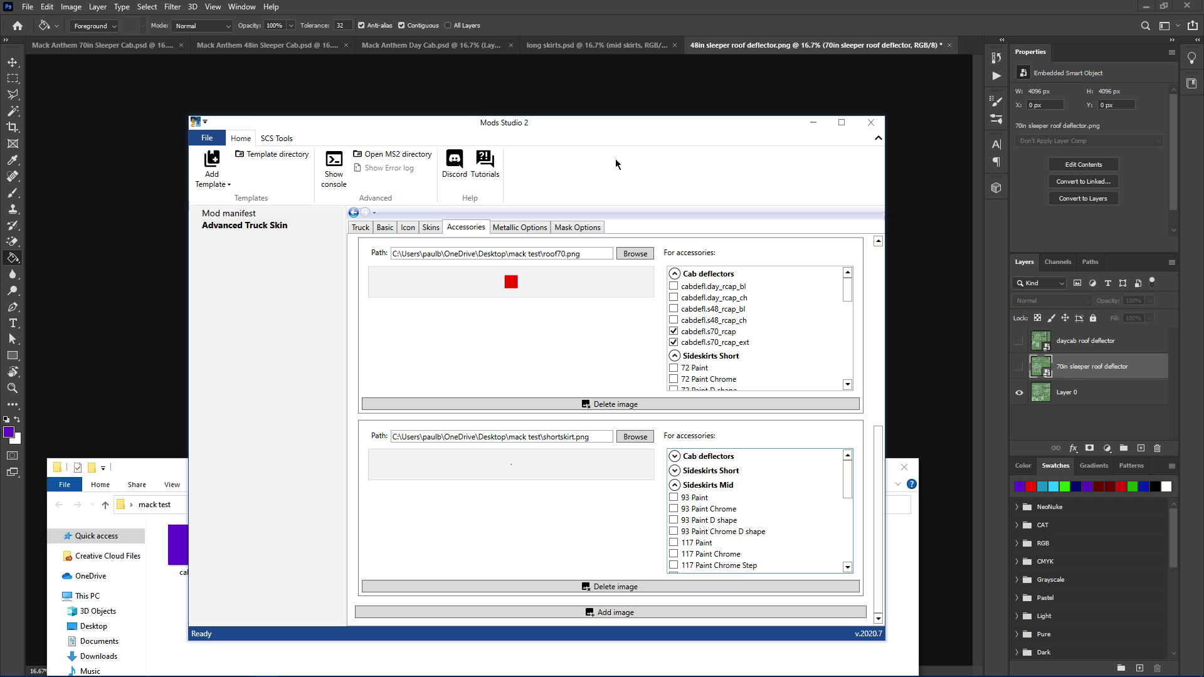
pyautogui.moveTo(615, 138); pyautogui.dragTo(565, 37)
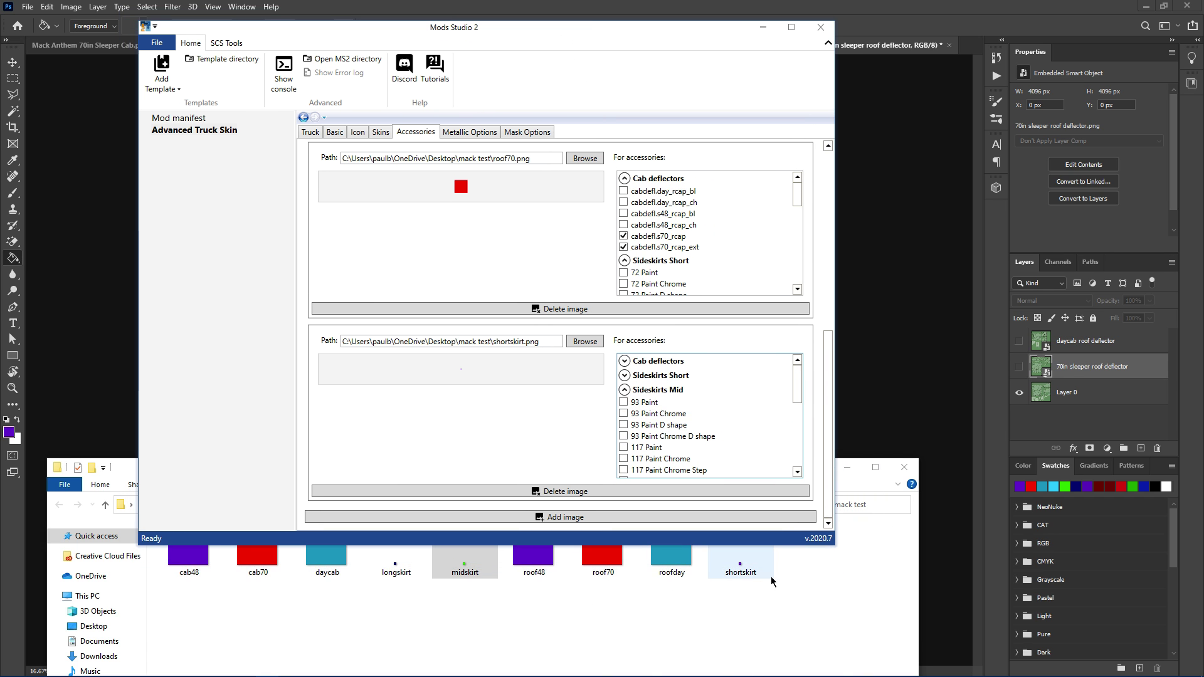
pyautogui.click(601, 520)
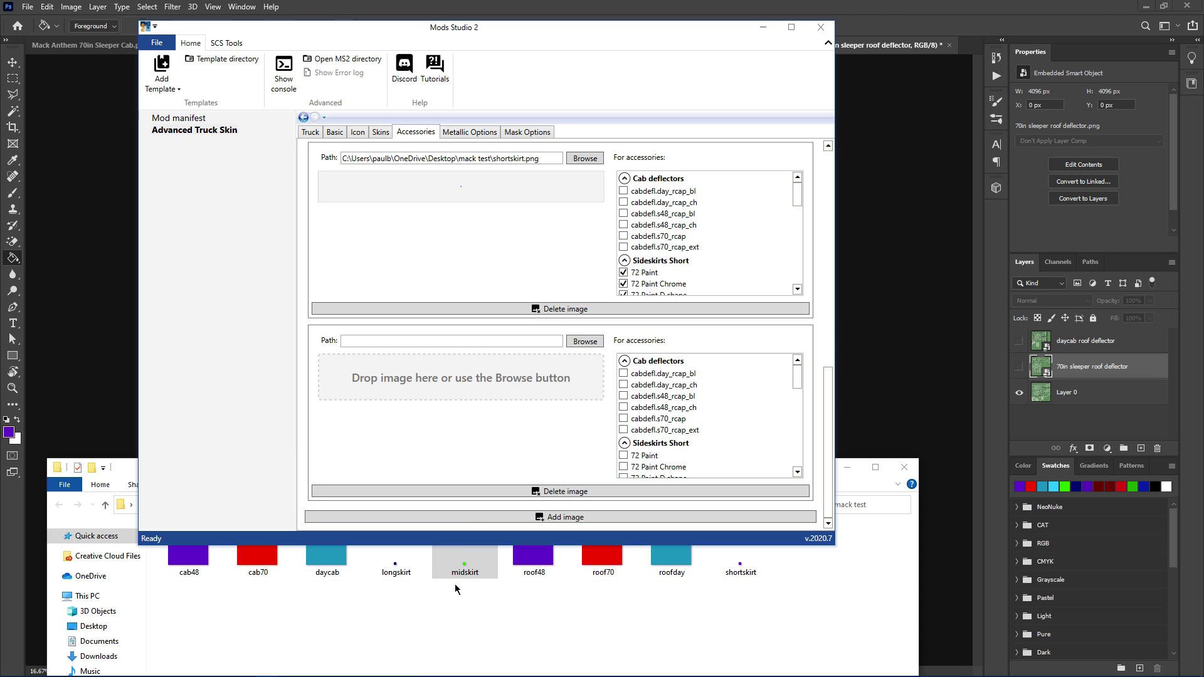
pyautogui.moveTo(467, 576); pyautogui.dragTo(449, 384)
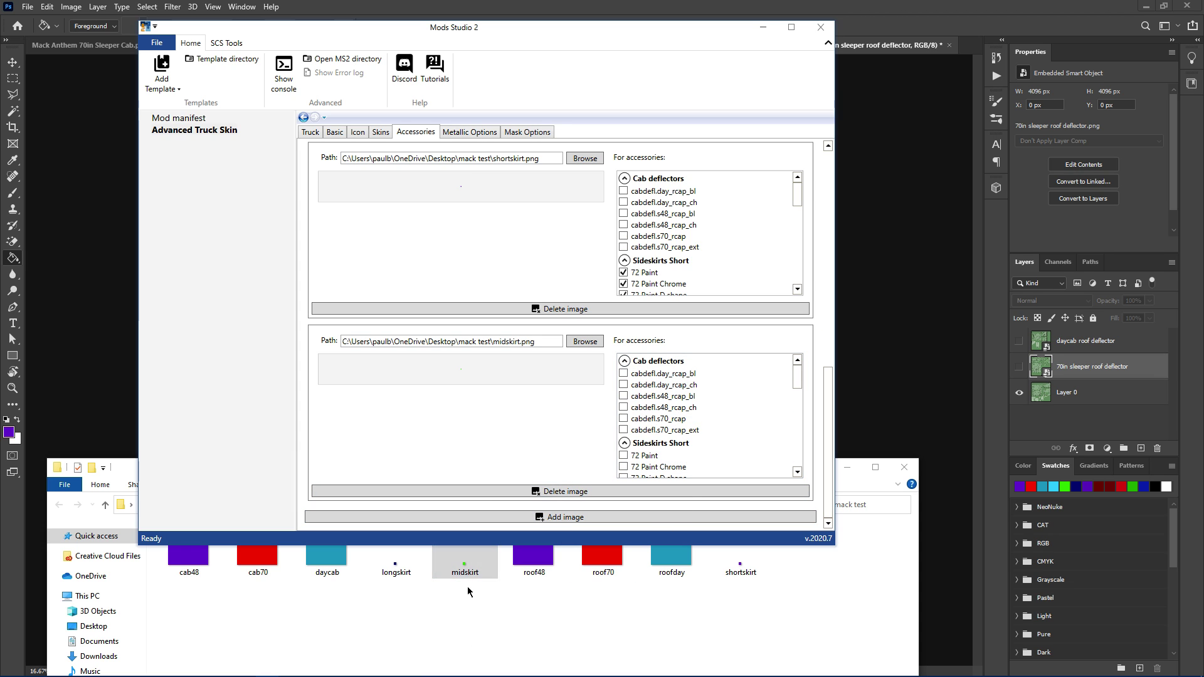
# - Apply midskirt to every Sideskirts Mid accessory and add another empty image slot
pyautogui.click(712, 444)
pyautogui.scroll(-2, 733, 442)
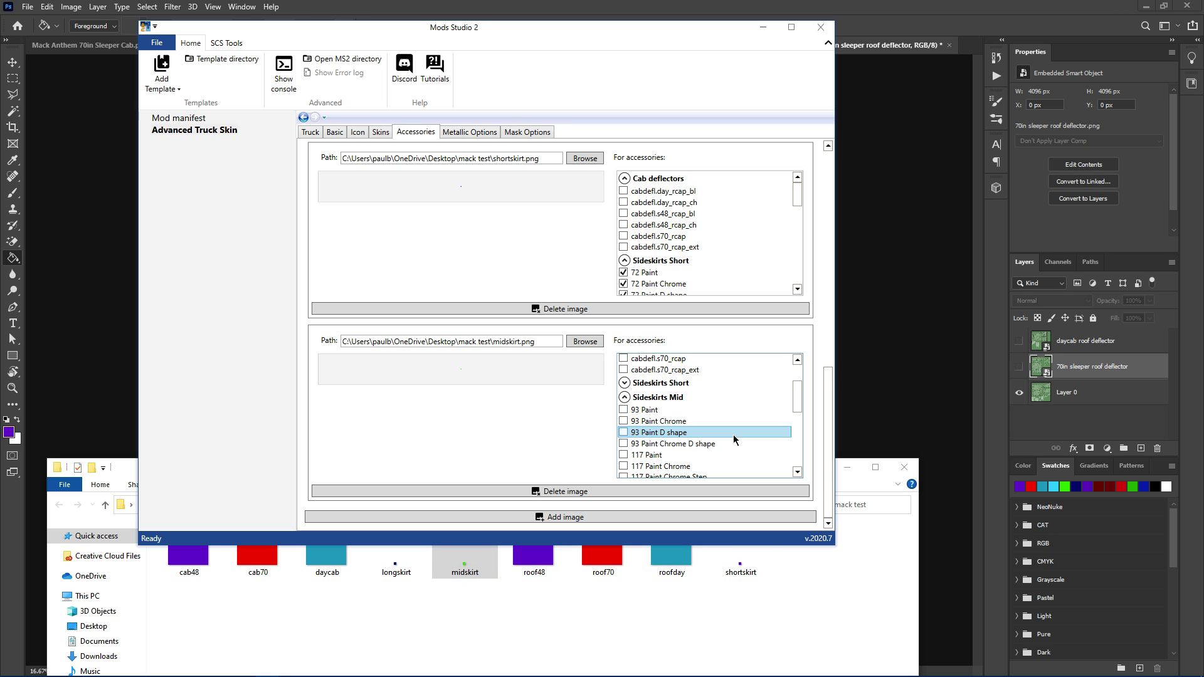
pyautogui.rightClick(645, 413)
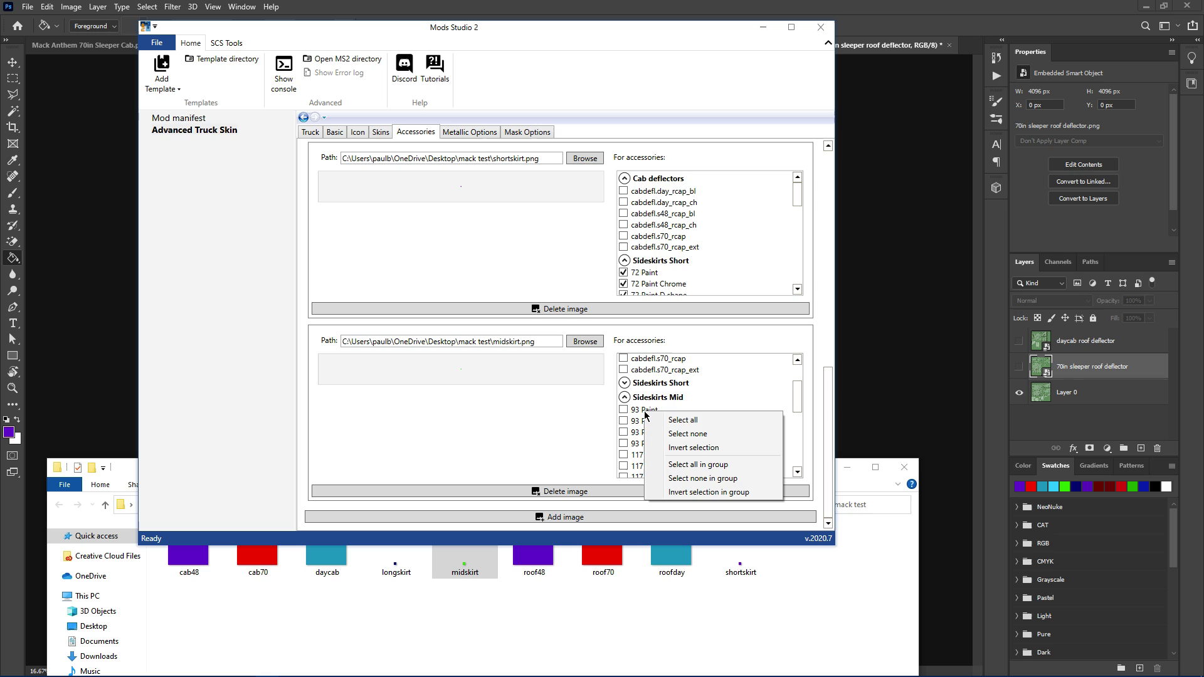
pyautogui.click(720, 472)
pyautogui.scroll(-1, 729, 416)
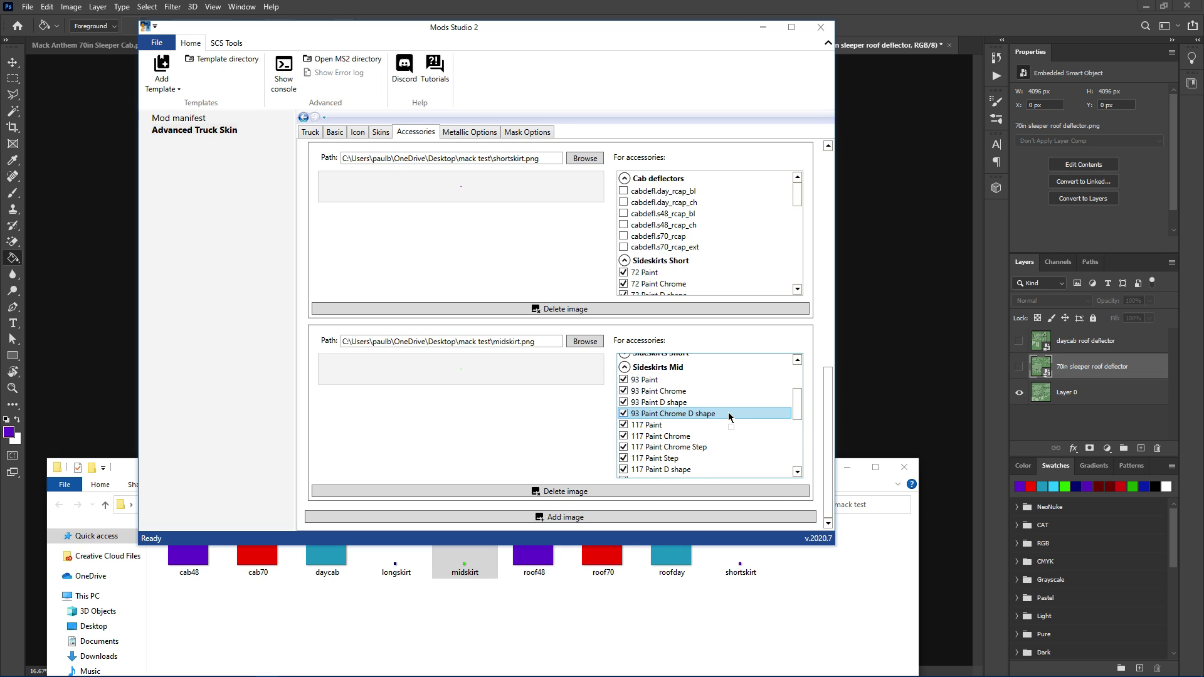
pyautogui.scroll(-2, 729, 416)
pyautogui.scroll(5, 729, 416)
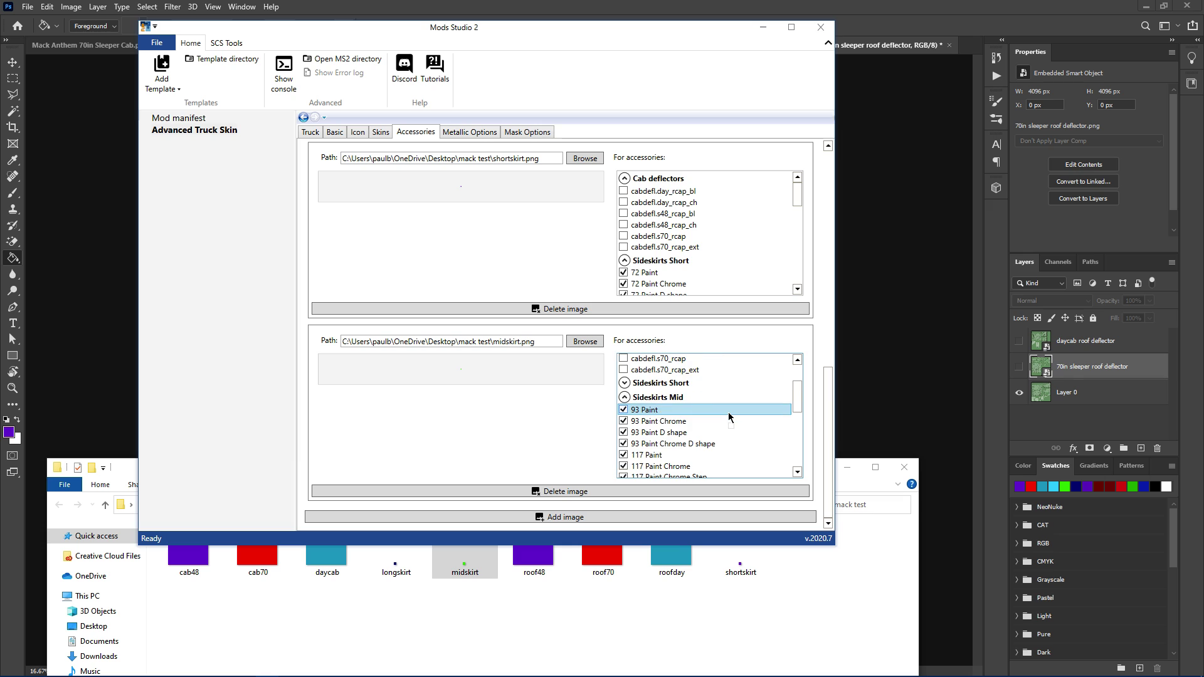
pyautogui.click(624, 397)
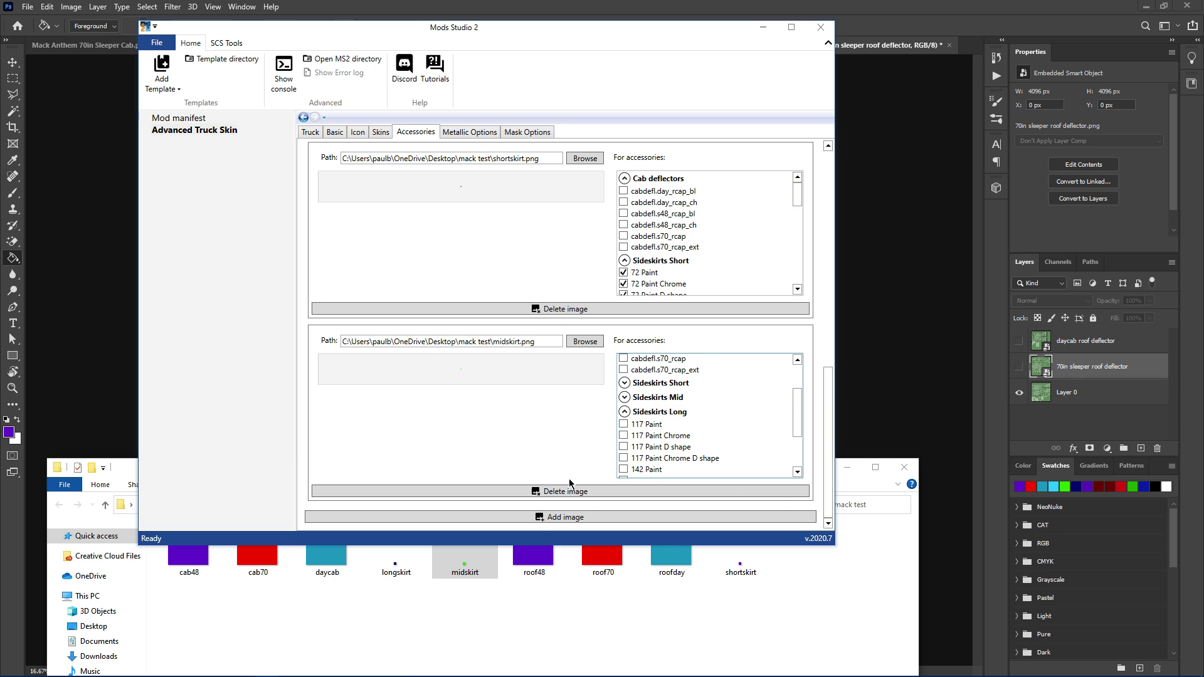
pyautogui.click(540, 518)
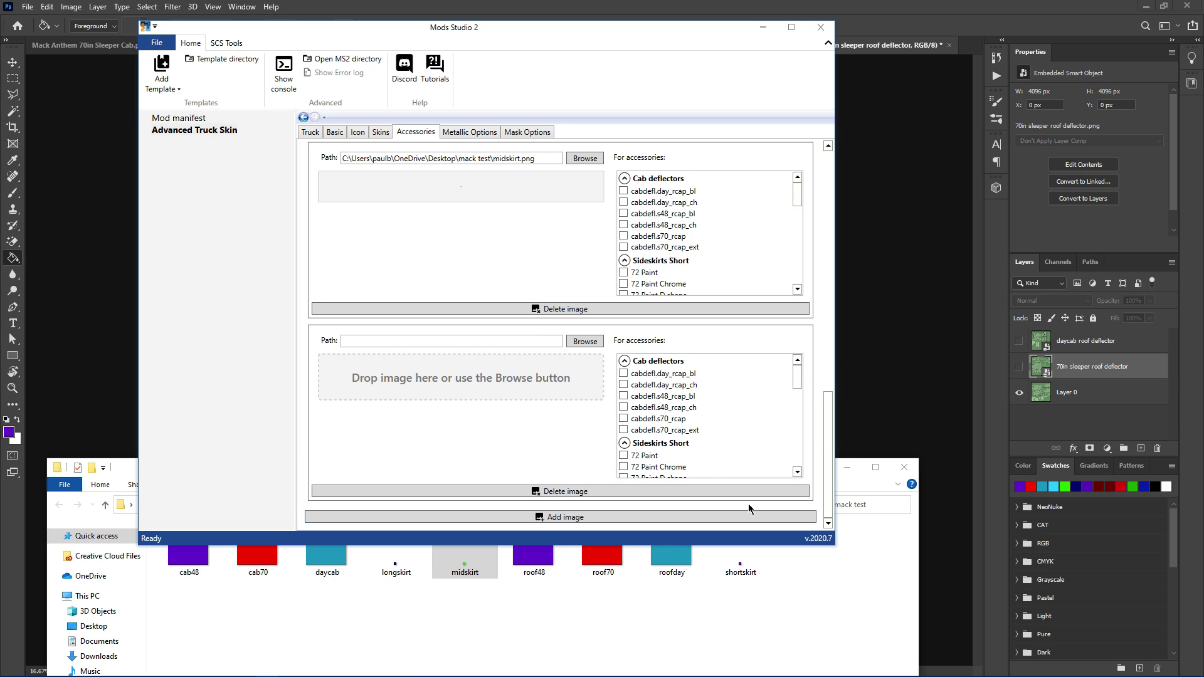
# - Load longskirt.png into the empty slot and apply it to every Sideskirts Long accessory
pyautogui.click(625, 443)
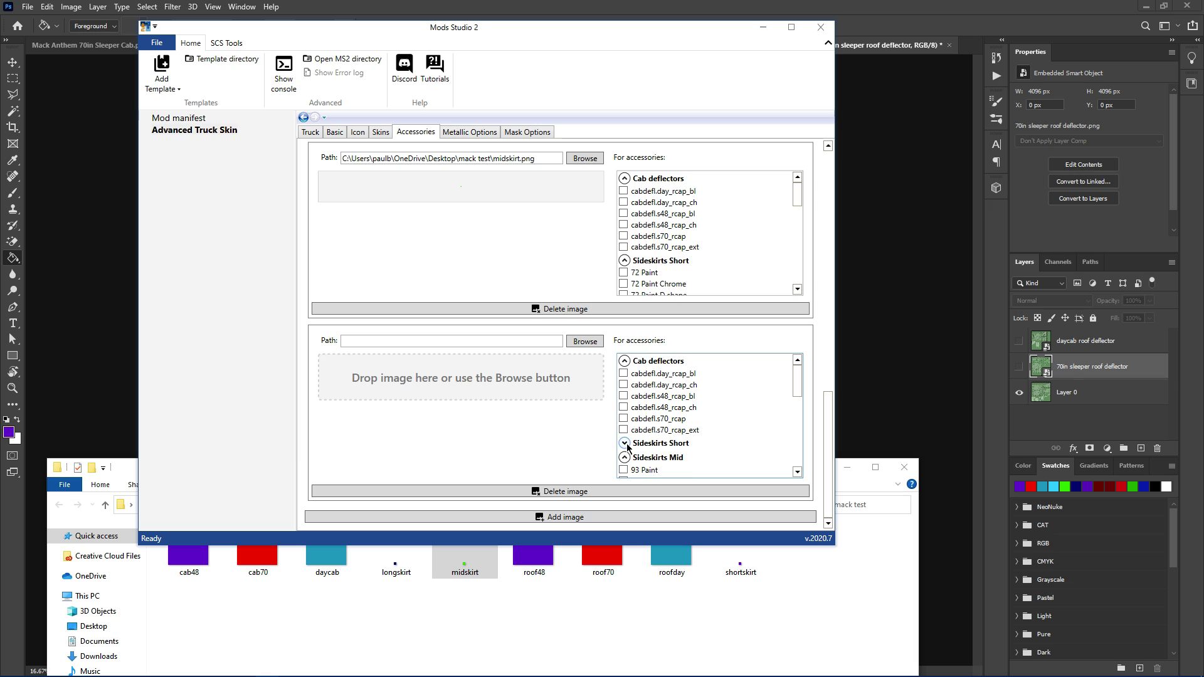
pyautogui.click(625, 362)
pyautogui.click(625, 390)
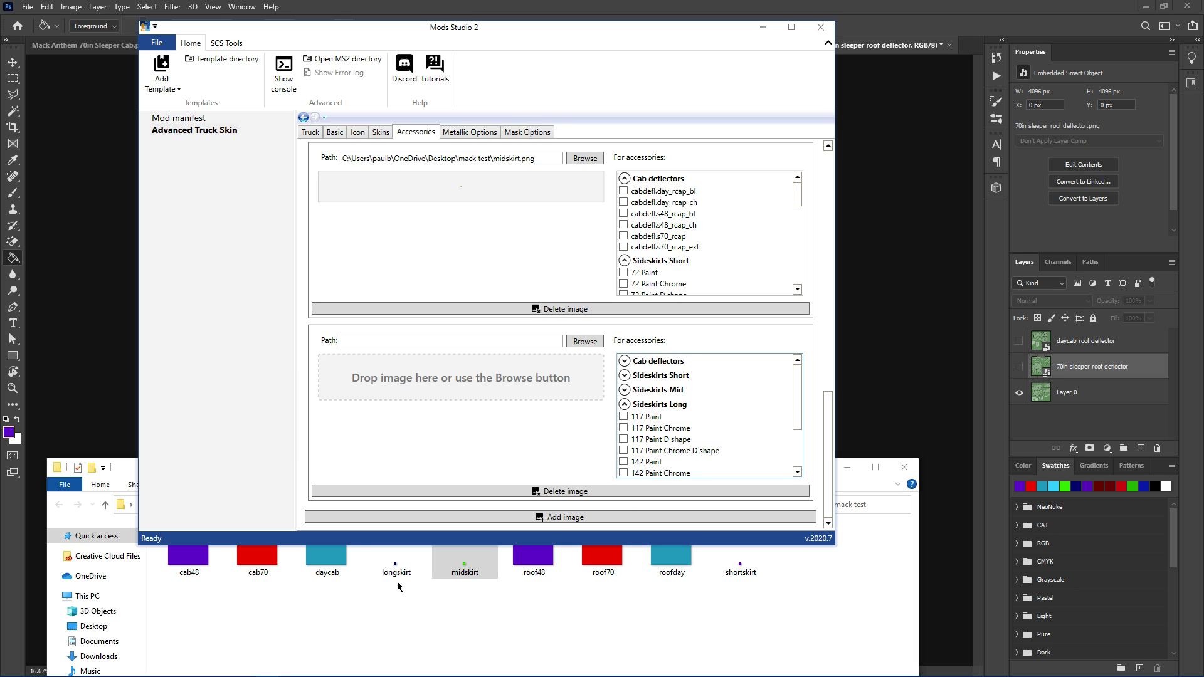
pyautogui.moveTo(397, 574)
pyautogui.mouseDown()
pyautogui.moveTo(513, 402)
pyautogui.moveTo(451, 384)
pyautogui.mouseUp()
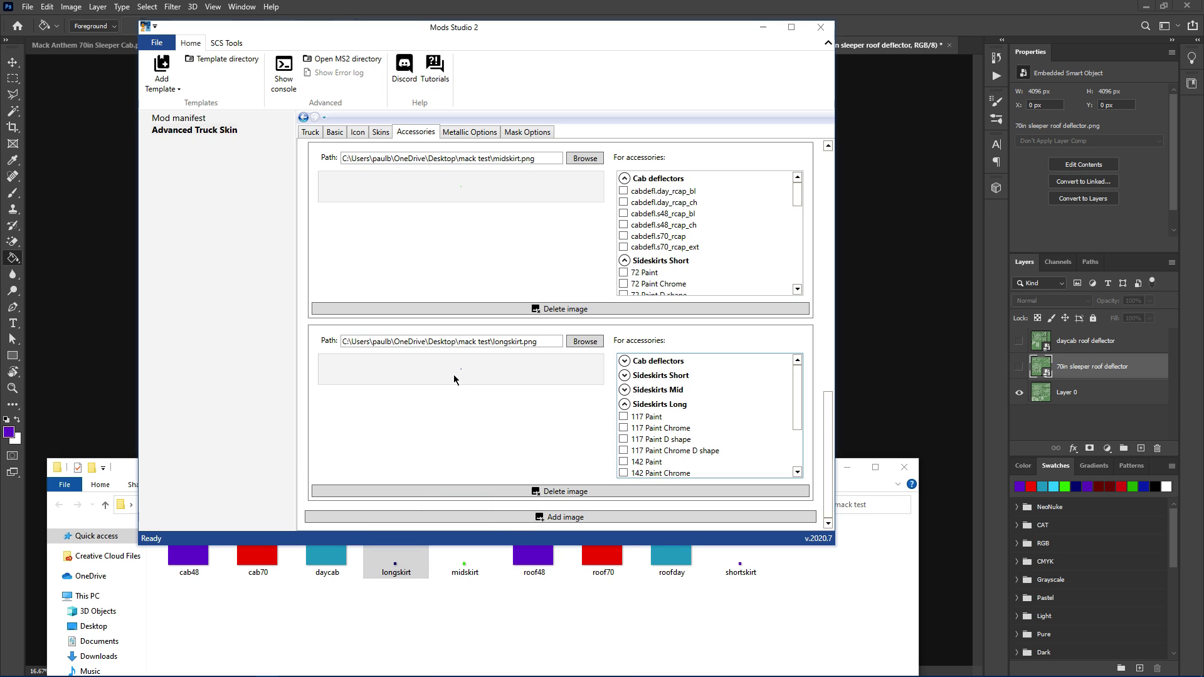
pyautogui.rightClick(659, 419)
pyautogui.click(726, 481)
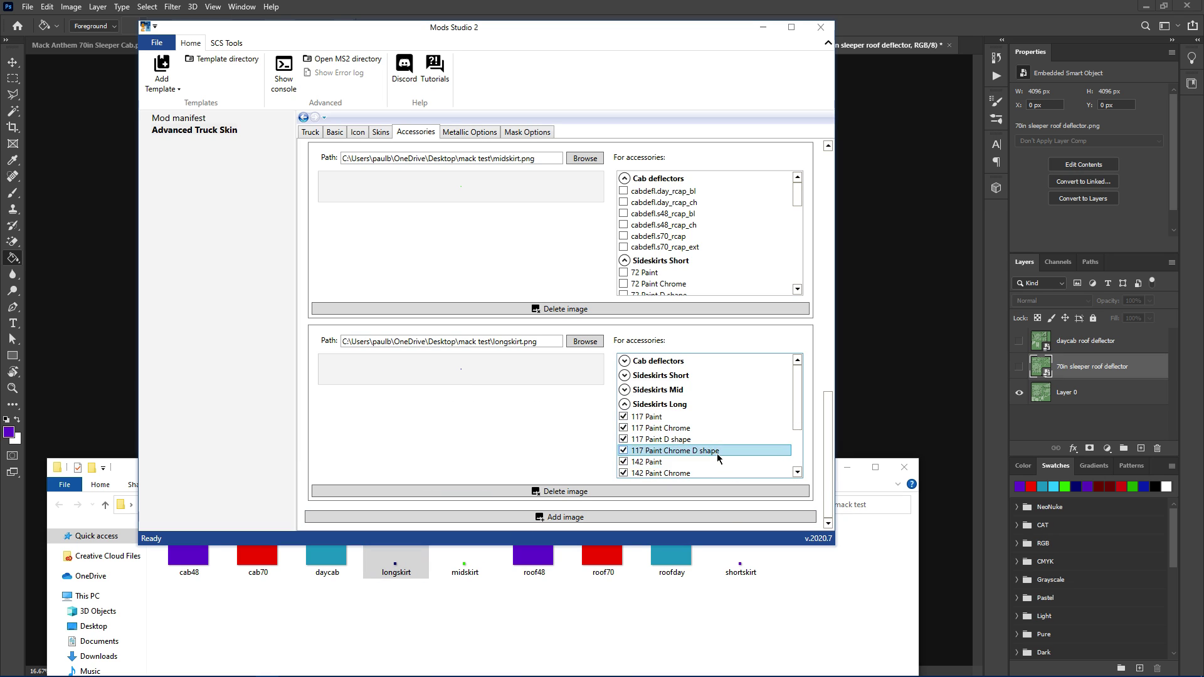
pyautogui.scroll(-2, 721, 439)
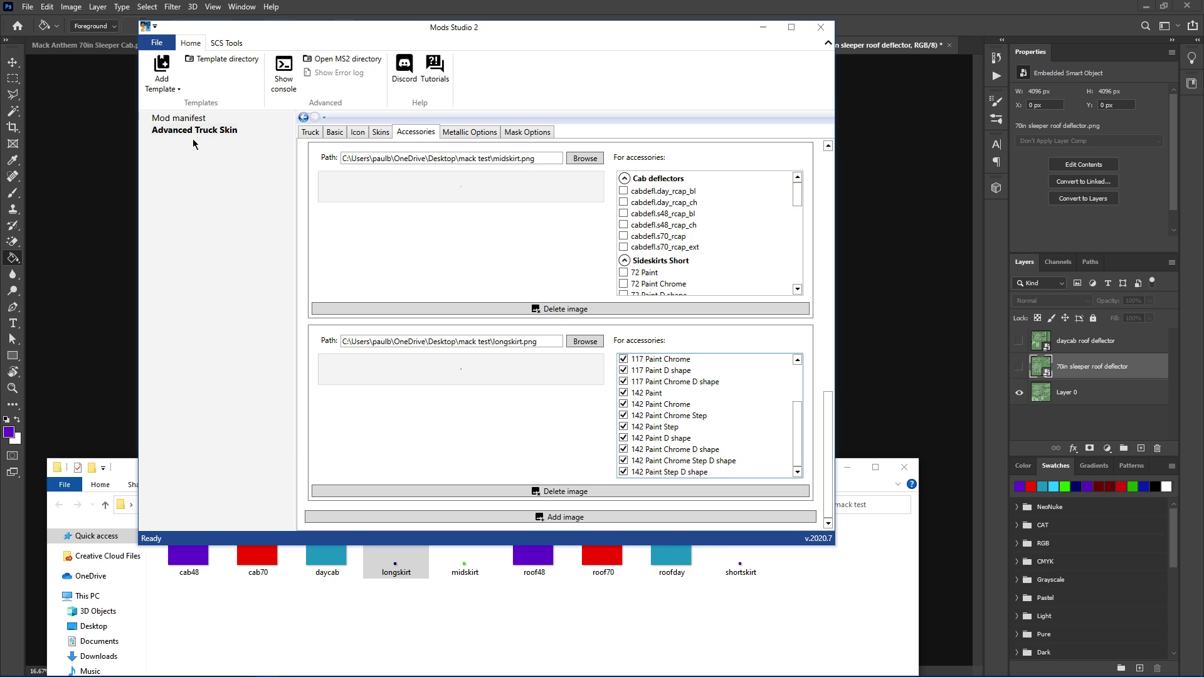
# - Fill in the mod manifest: paint_job category, version 1.0 and name 'Mack painting'; check its icon
pyautogui.click(169, 121)
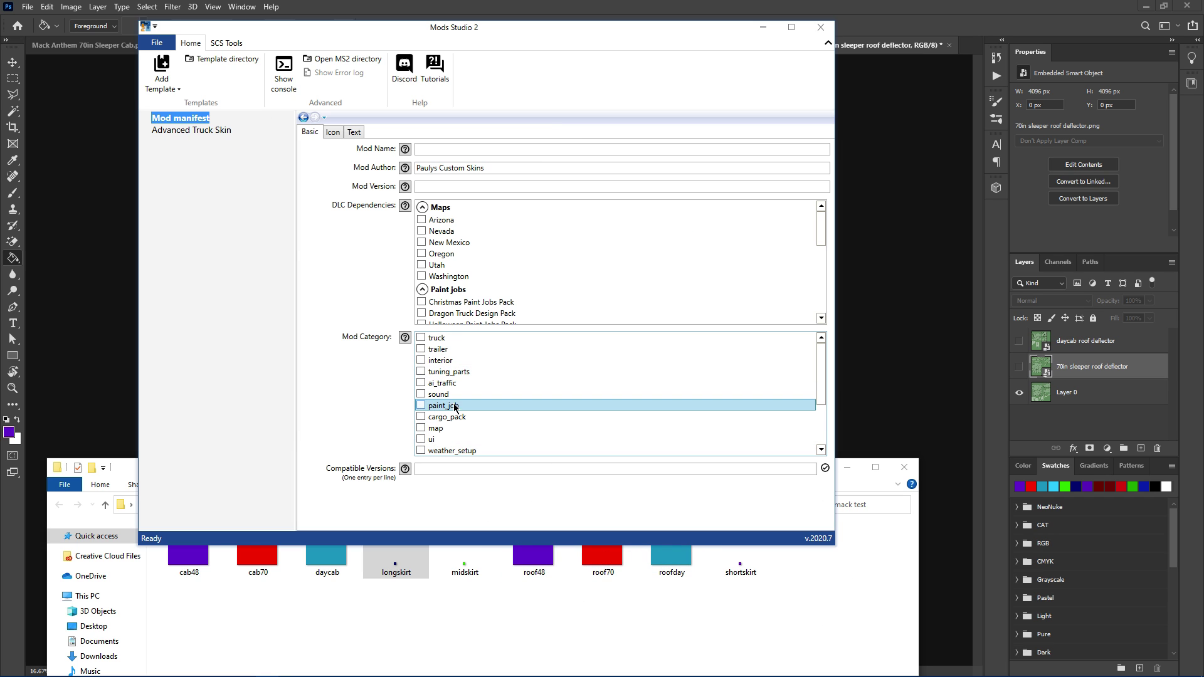
pyautogui.click(420, 406)
pyautogui.click(500, 189)
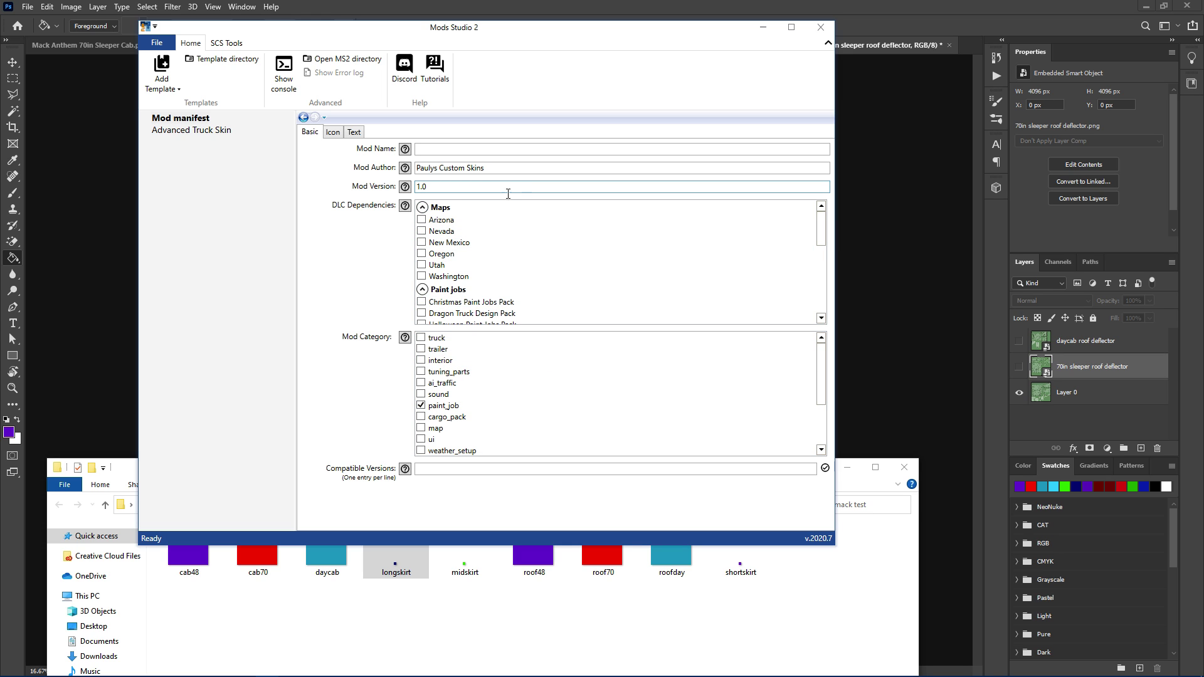
pyautogui.click(497, 153)
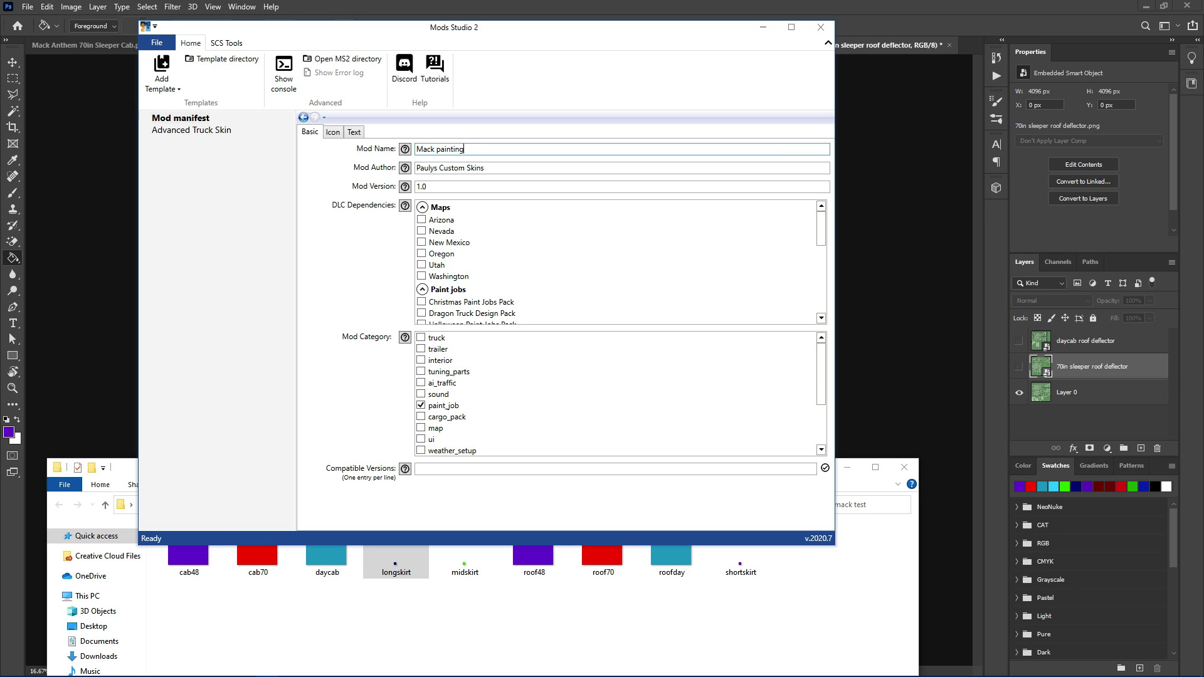
pyautogui.click(336, 136)
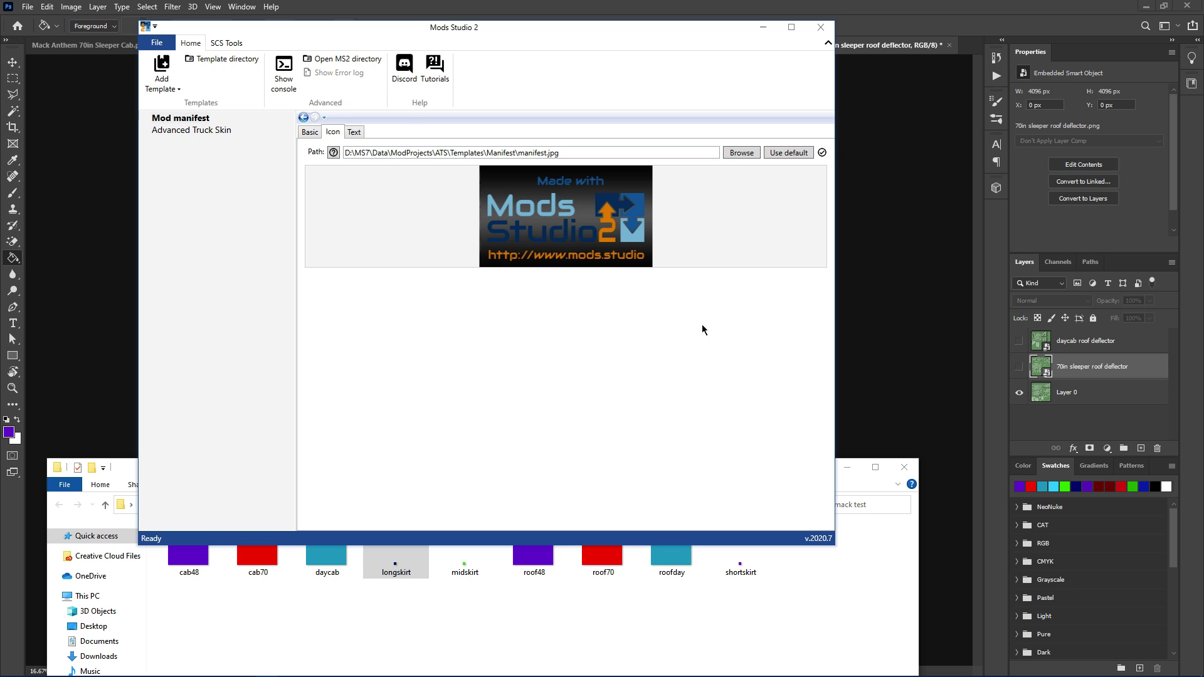
# - Export the mod as an .scs package into the mack test folder, naming it from 'Ma'
pyautogui.click(159, 48)
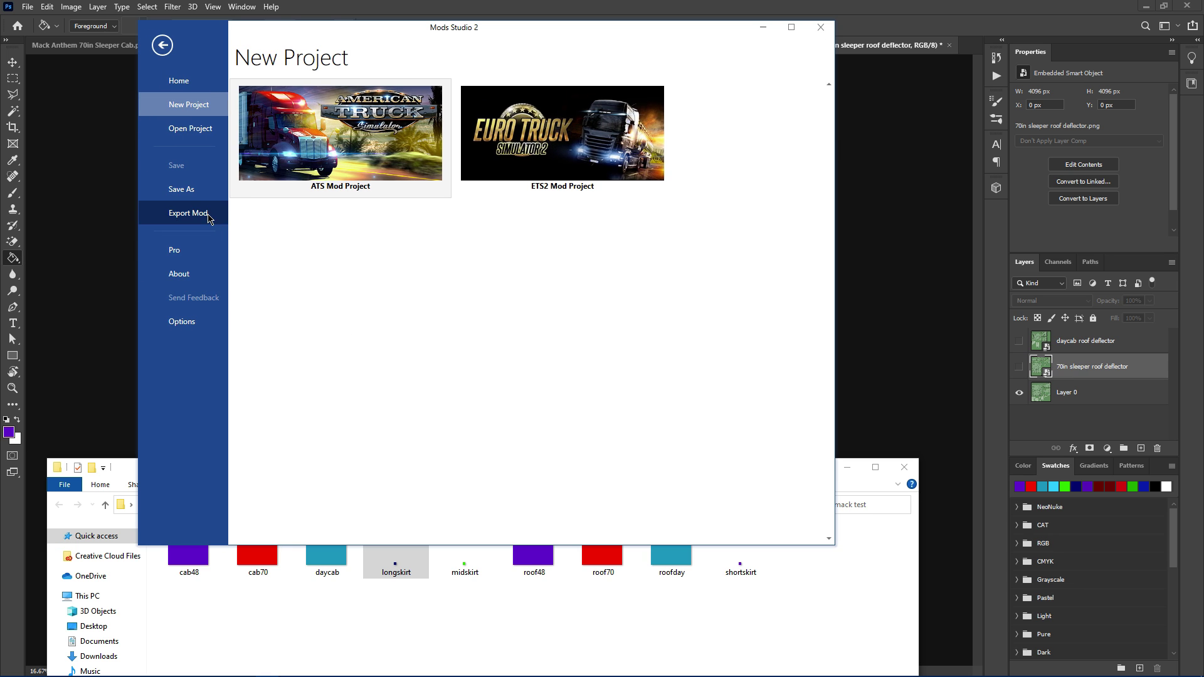
pyautogui.click(187, 213)
pyautogui.click(527, 526)
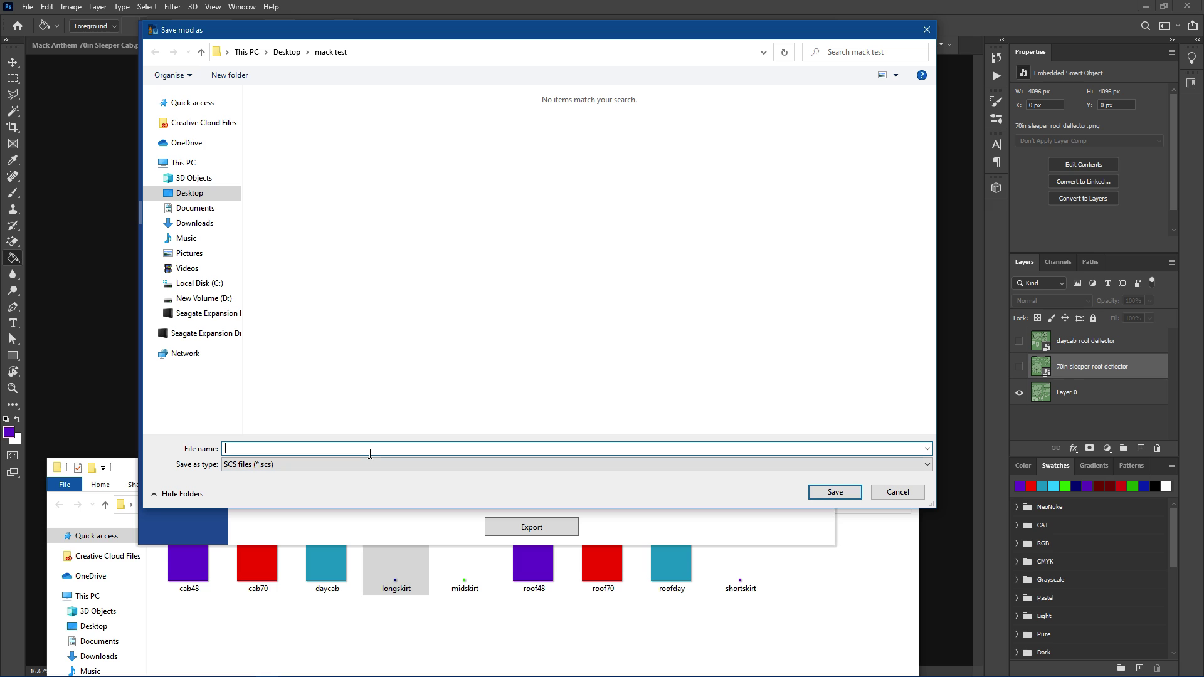
pyautogui.write('Mack Painting parts')
pyautogui.press('Return')
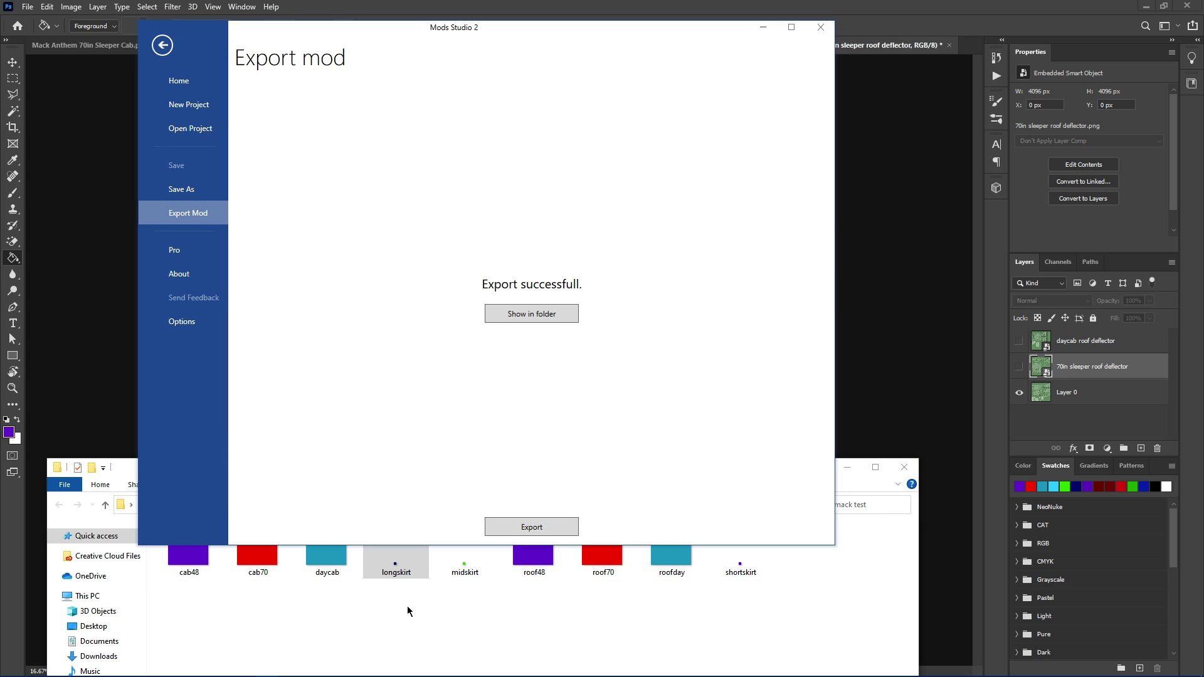
# - Copy the exported Mack Painting parts archive from the mack test folder
pyautogui.click(516, 312)
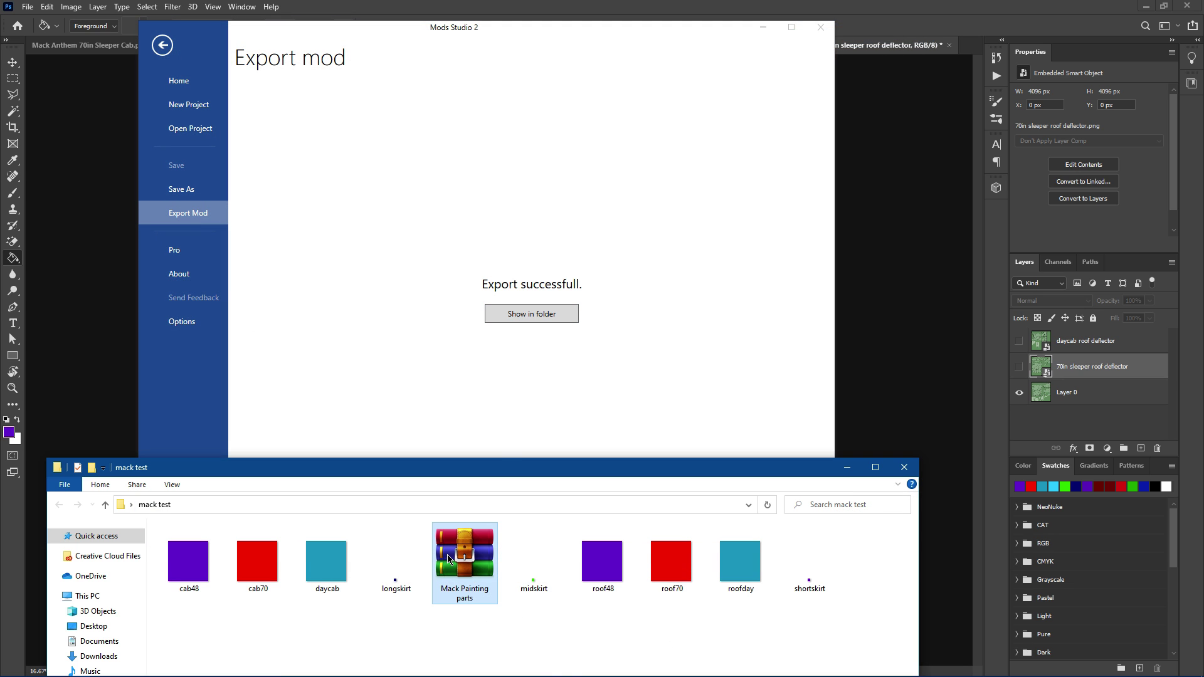
pyautogui.moveTo(501, 473); pyautogui.dragTo(516, 78)
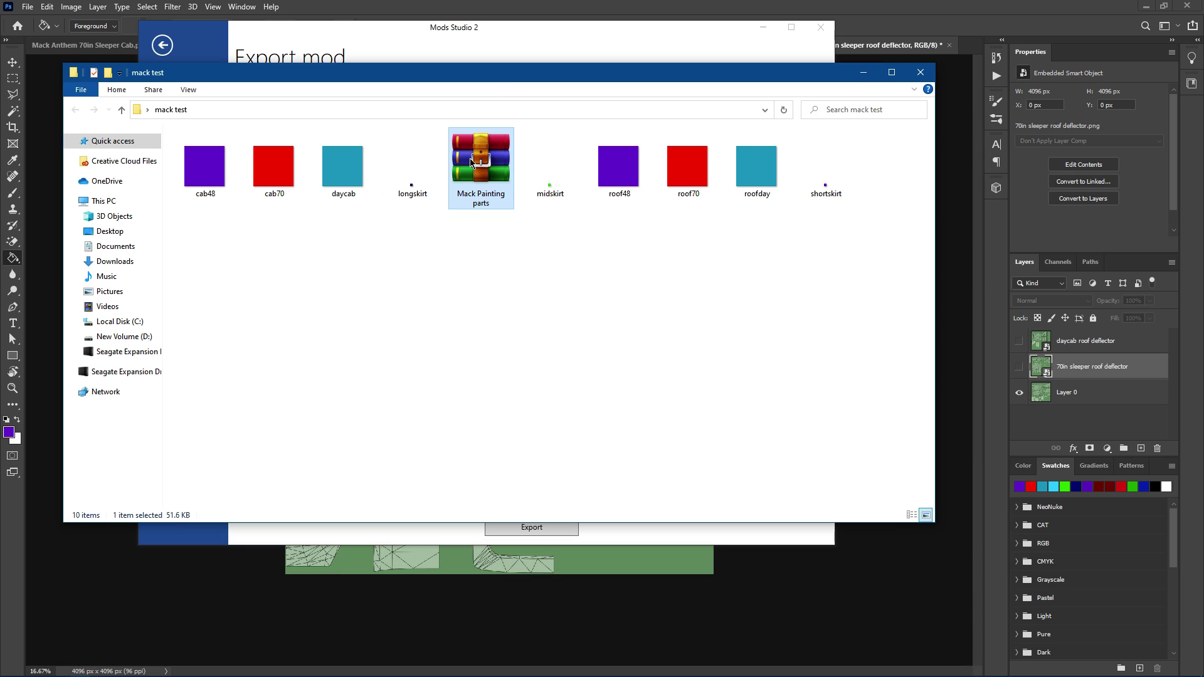
pyautogui.rightClick(489, 186)
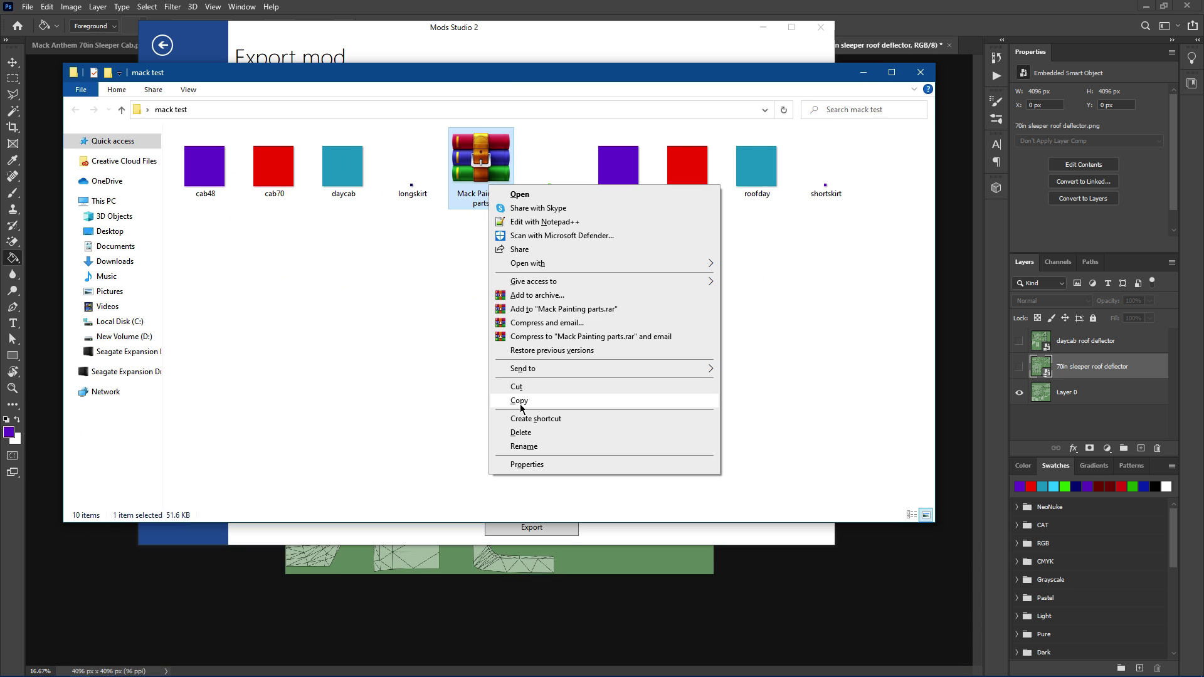
pyautogui.click(520, 402)
# - Paste it into Documents > American Truck Simulator > mod, delete Mack painttest, and close Explorer
pyautogui.click(115, 245)
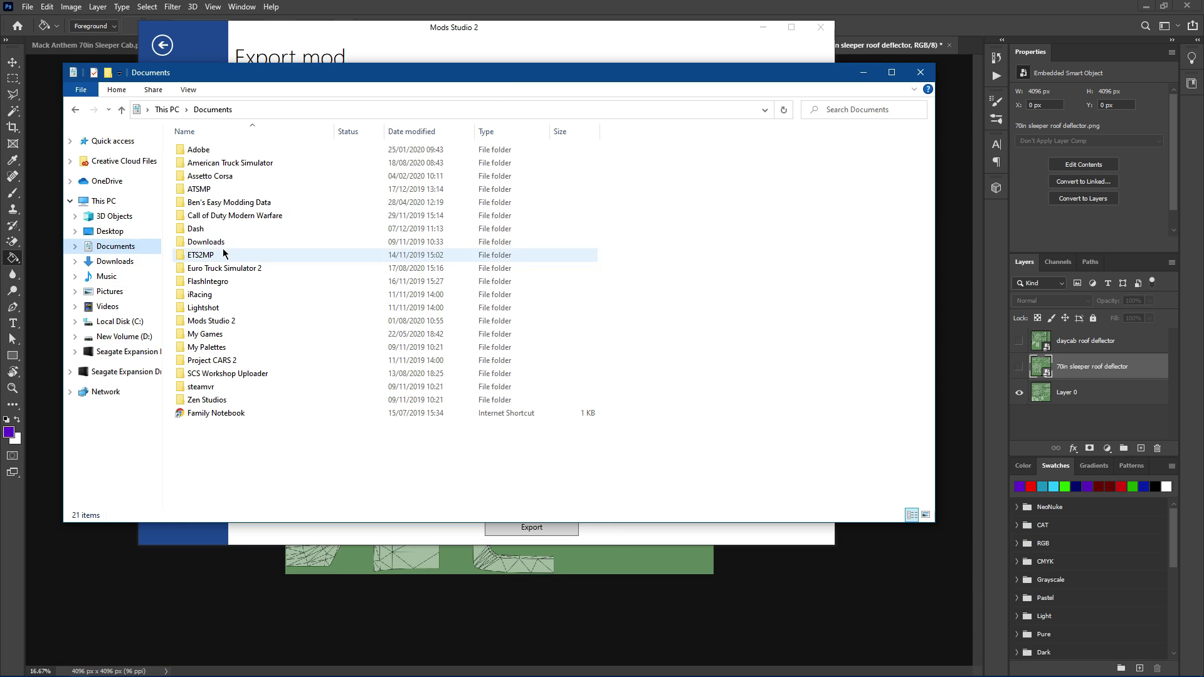
pyautogui.doubleClick(250, 162)
pyautogui.doubleClick(257, 164)
pyautogui.rightClick(558, 290)
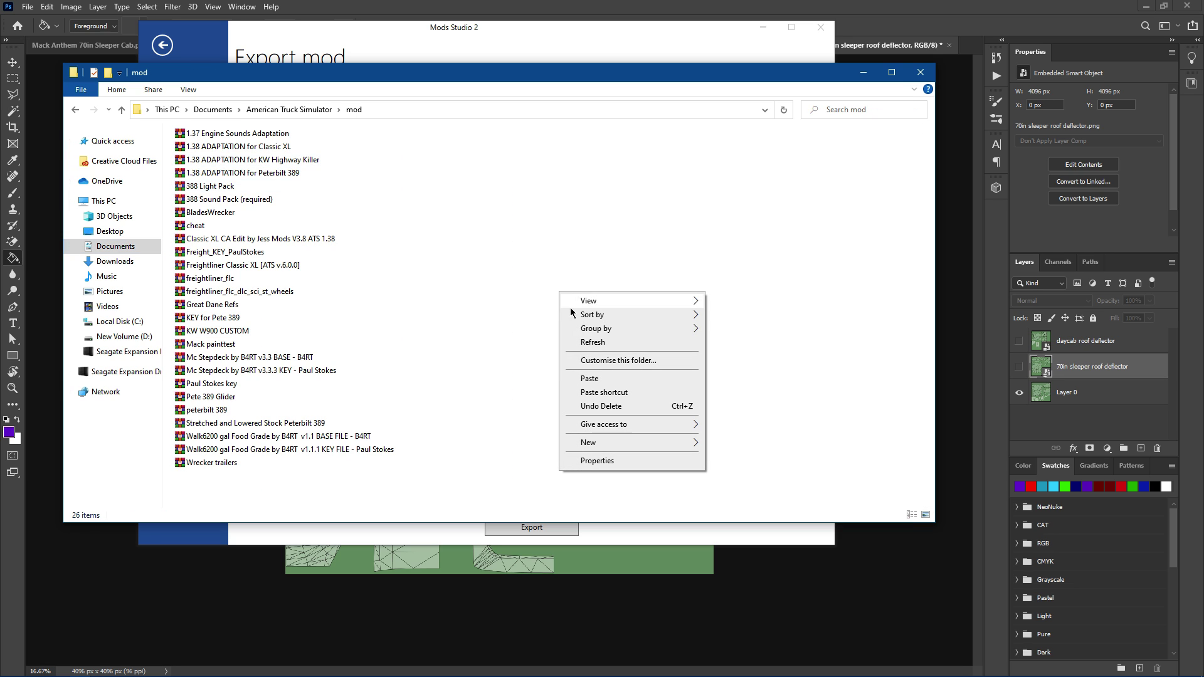
pyautogui.click(593, 378)
pyautogui.rightClick(213, 357)
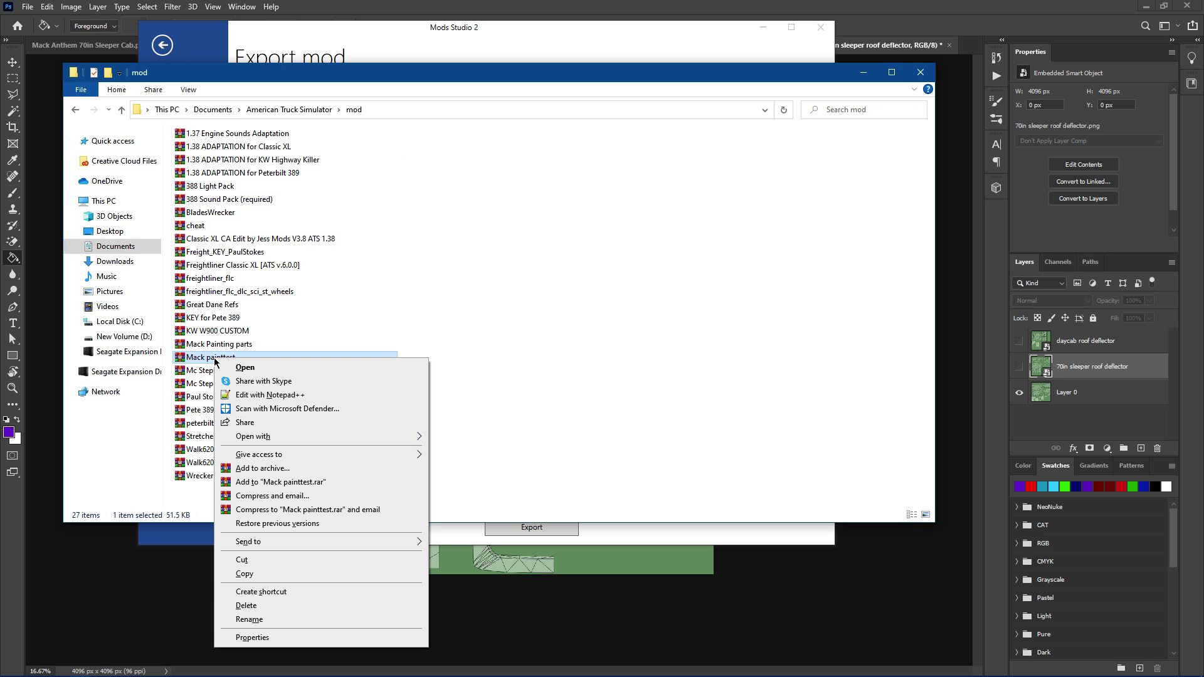
pyautogui.click(246, 605)
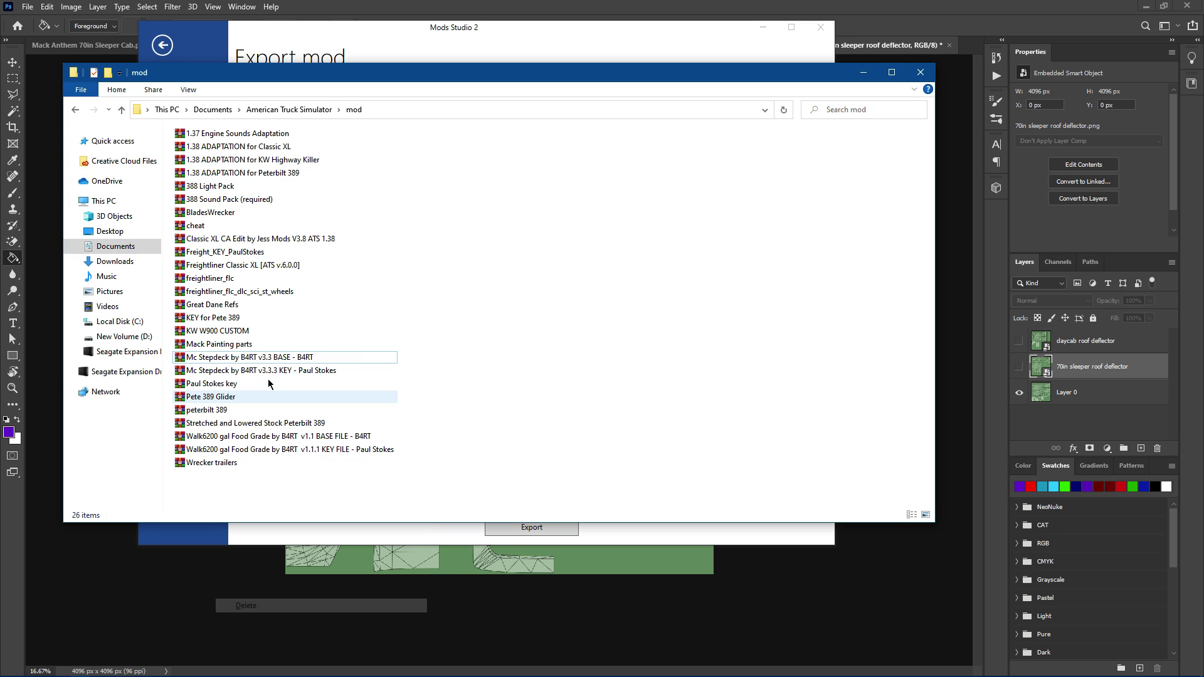
pyautogui.click(920, 73)
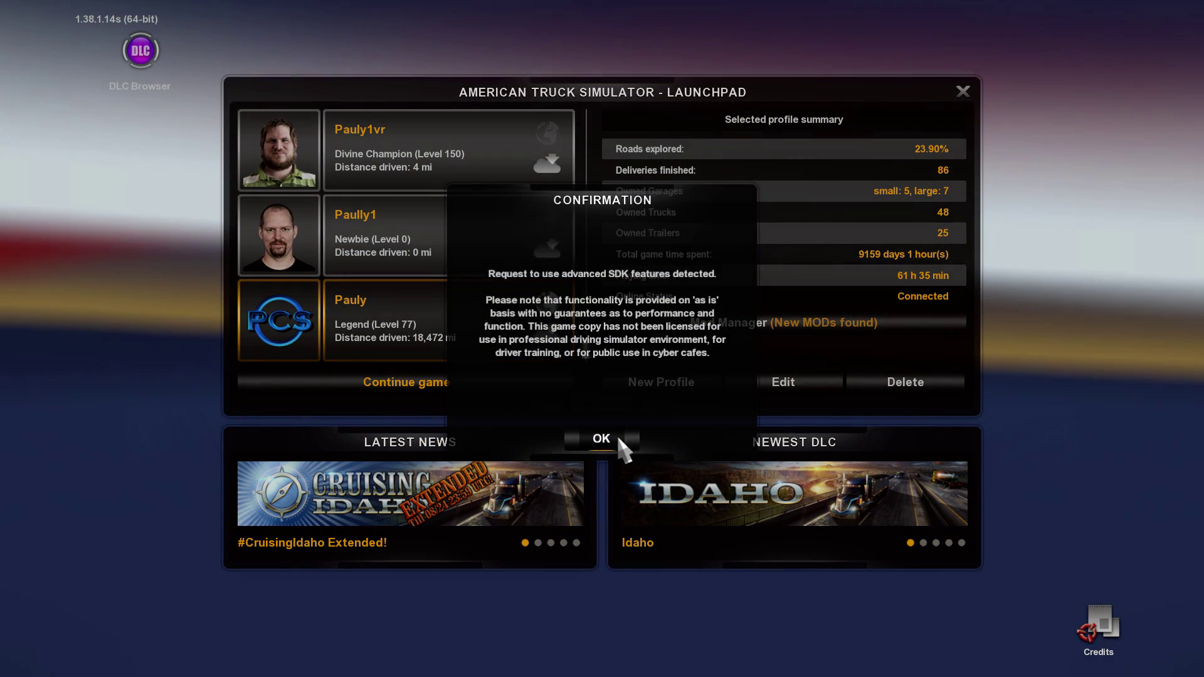
# - Accept the SDK notice, confirm the mod changes, load the latest autosave and view discovered truck dealers
pyautogui.click(616, 437)
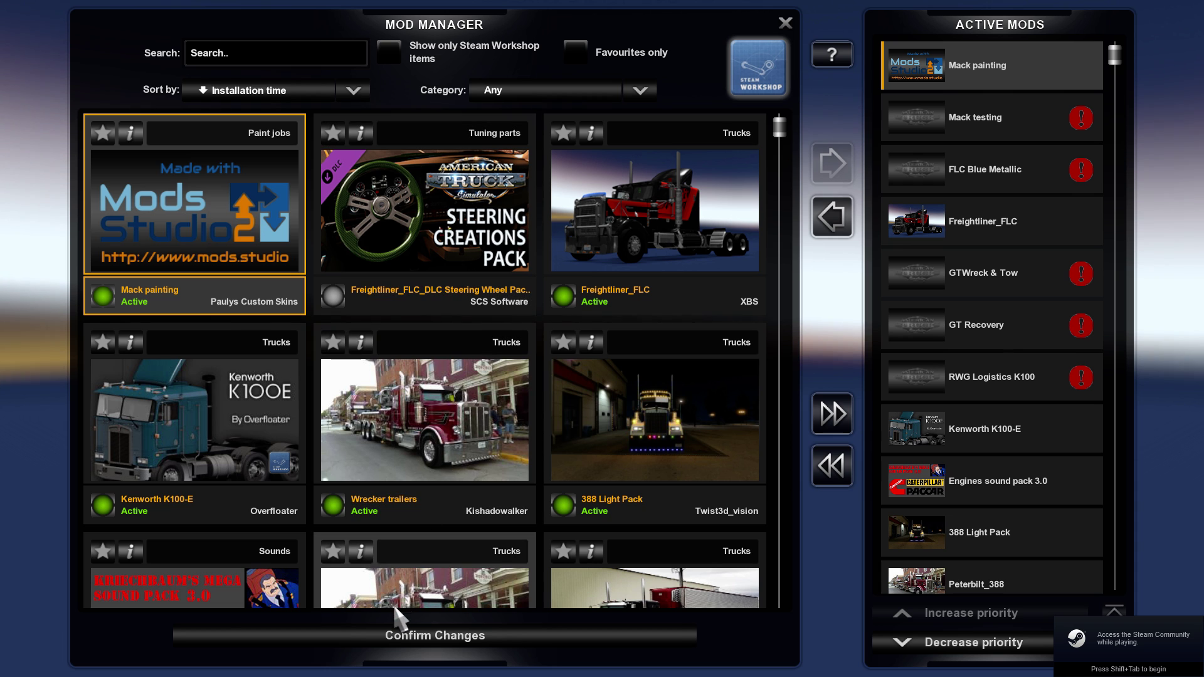
pyautogui.click(432, 635)
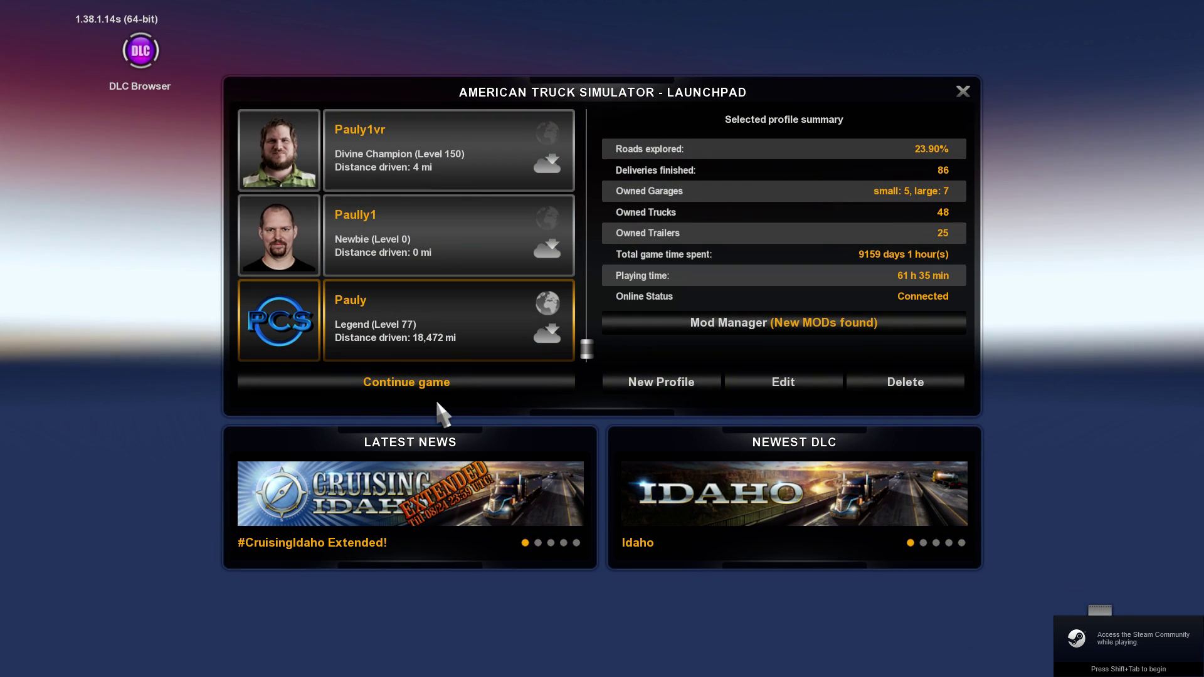
pyautogui.click(399, 381)
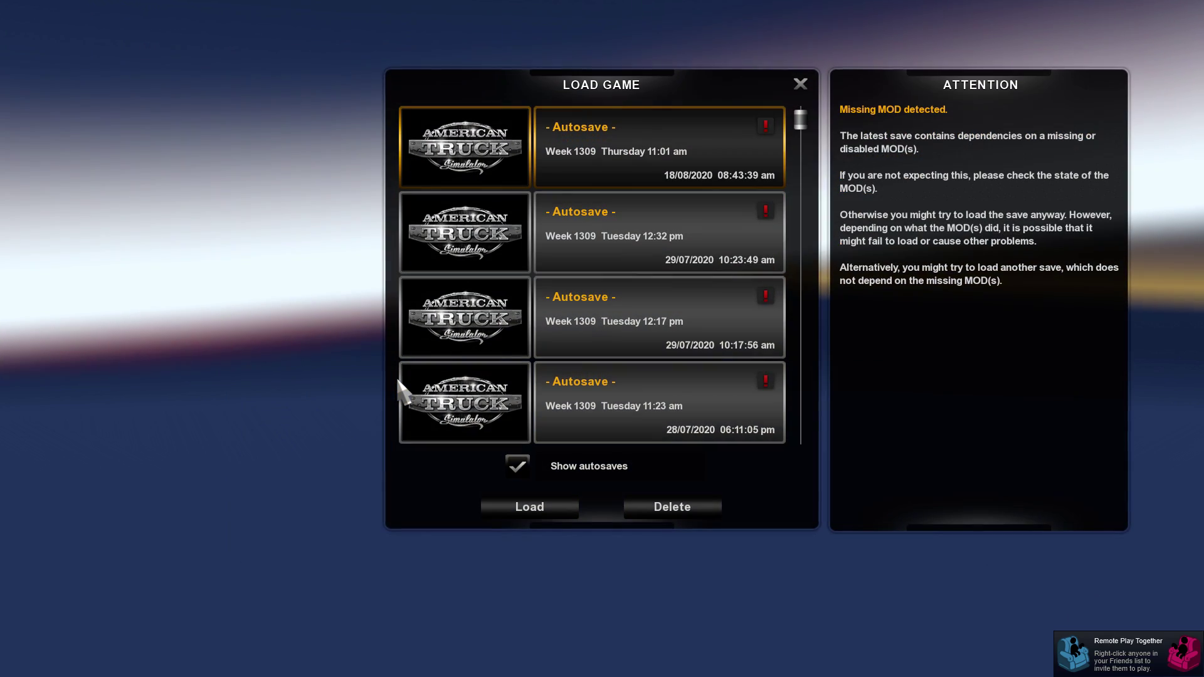
pyautogui.click(526, 507)
pyautogui.click(698, 593)
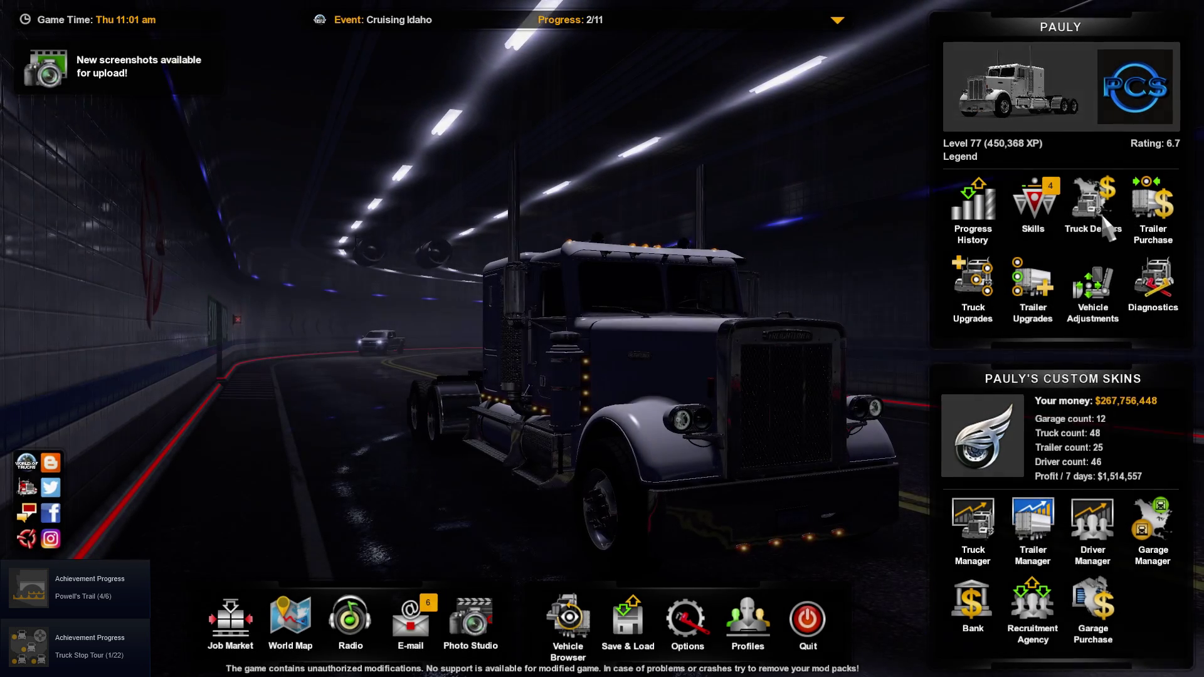
pyautogui.click(1104, 219)
# - Travel to the Sacramento Mack truck dealer
pyautogui.click(193, 230)
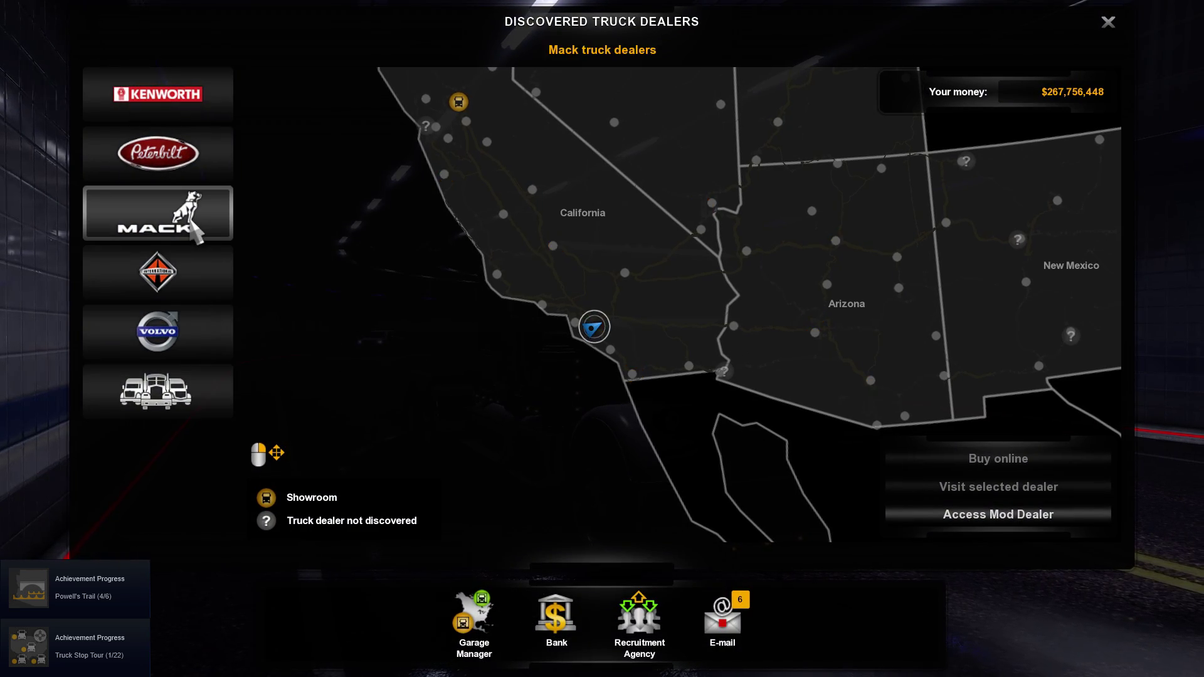
pyautogui.click(458, 102)
pyautogui.click(968, 489)
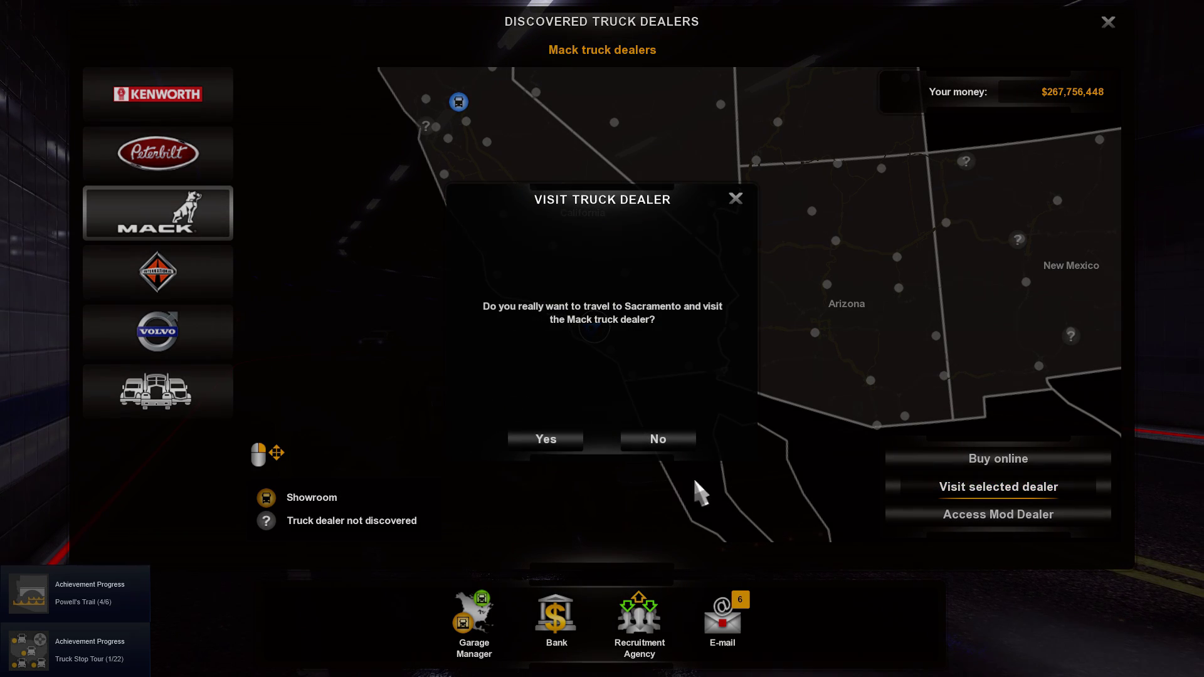
pyautogui.click(532, 440)
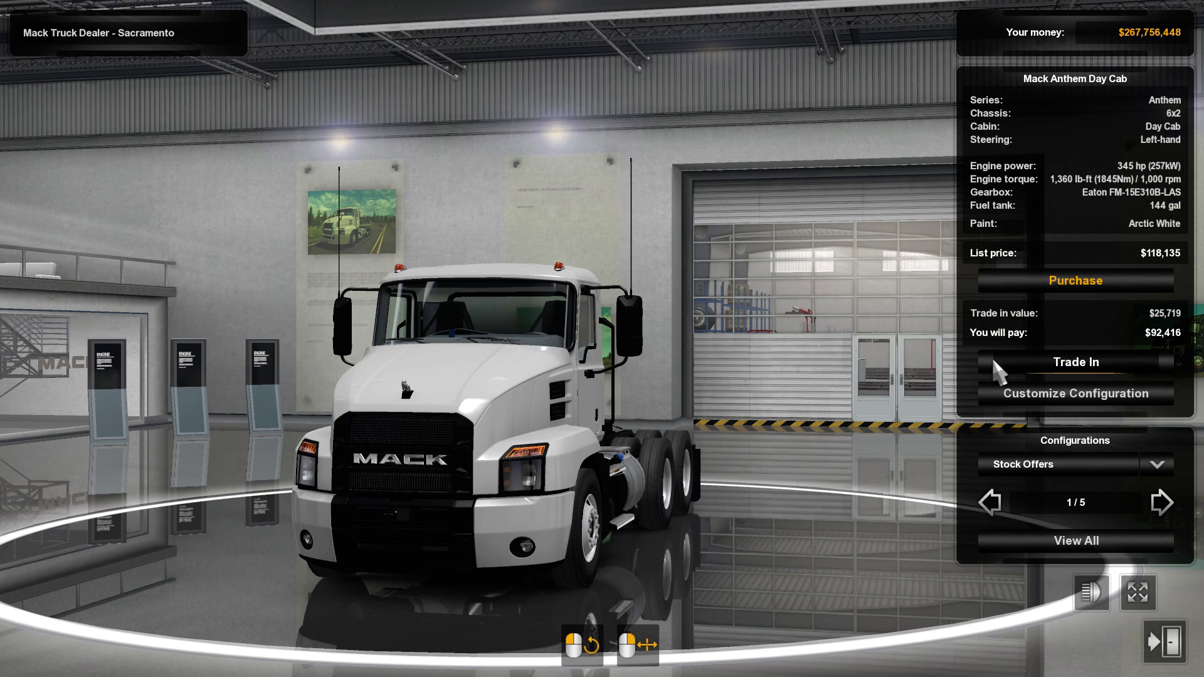
# - Apply the Mack test paint job to the Mack Anthem in the truck configurator
pyautogui.click(1076, 394)
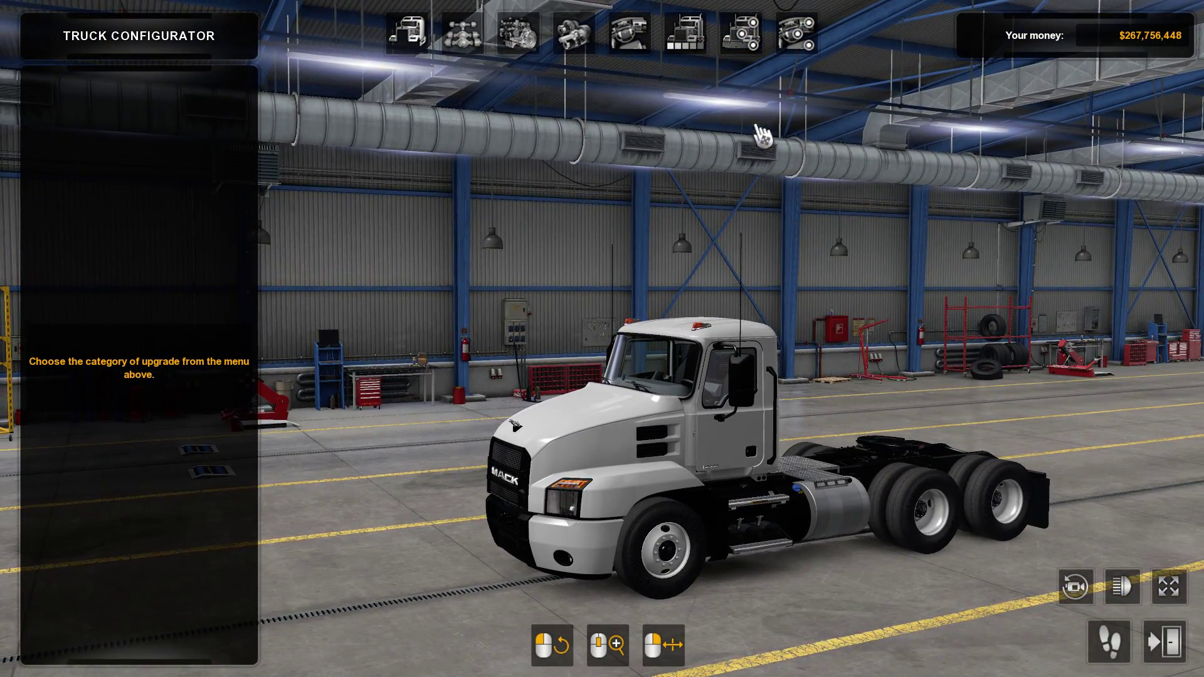
pyautogui.click(699, 34)
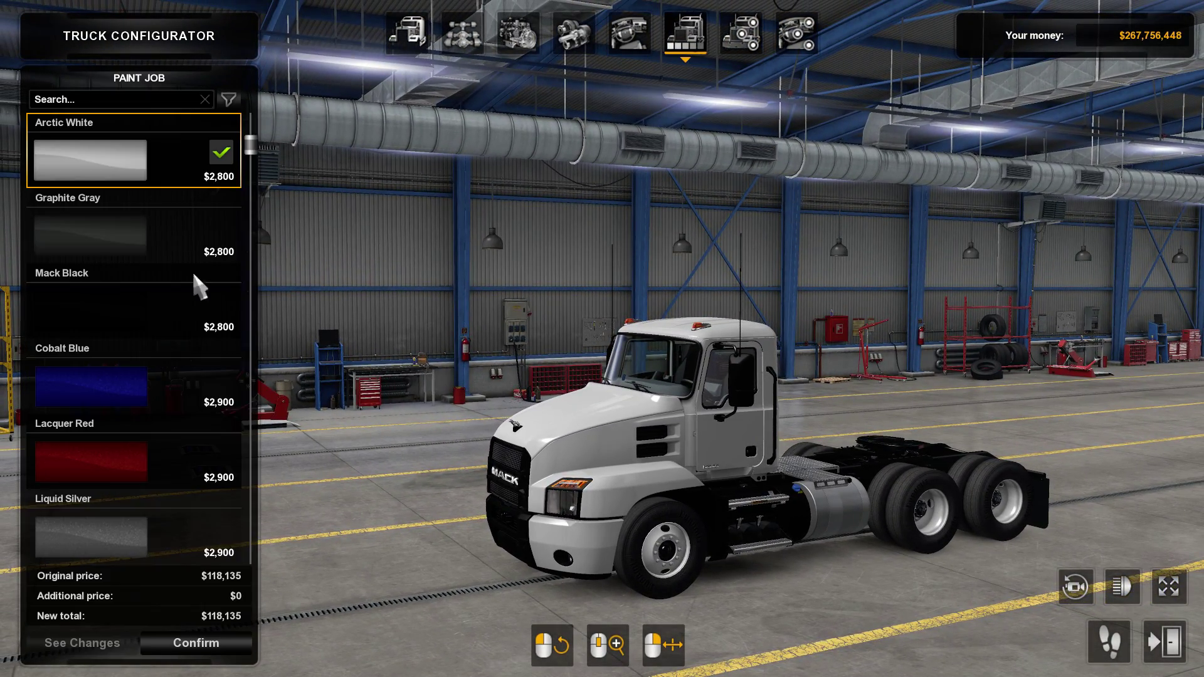
pyautogui.click(149, 157)
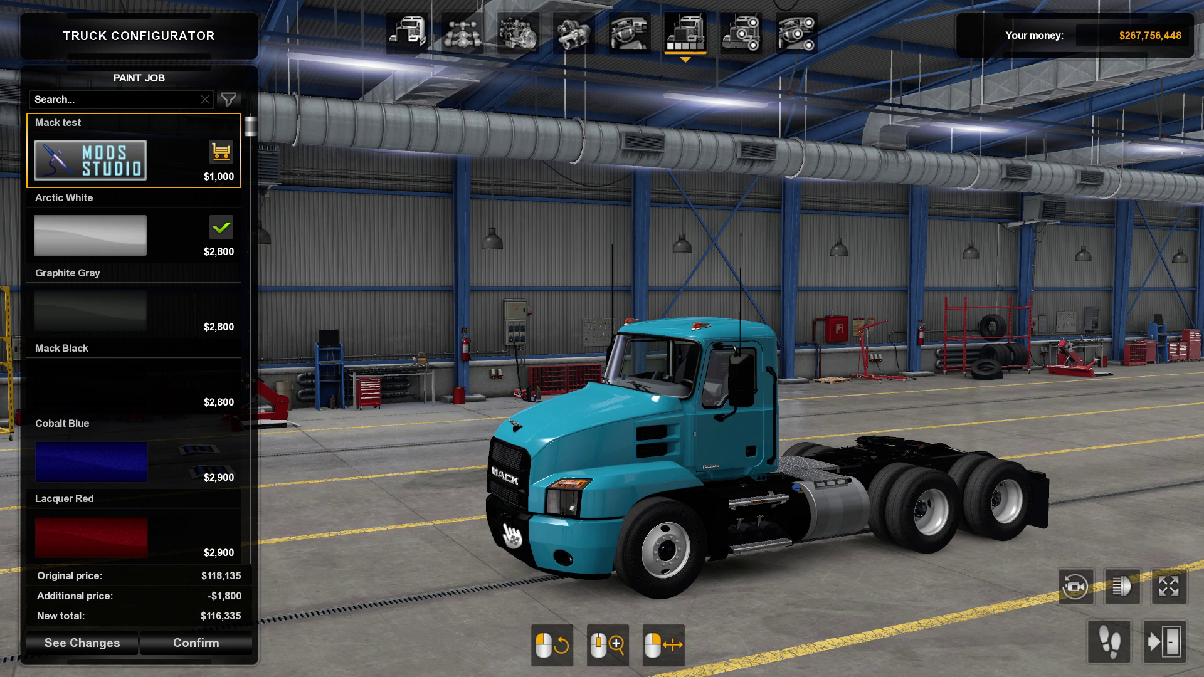
# - Fit plain Paint sideskirts after trying the D-Shape and Paint & Chrome variants
pyautogui.click(750, 46)
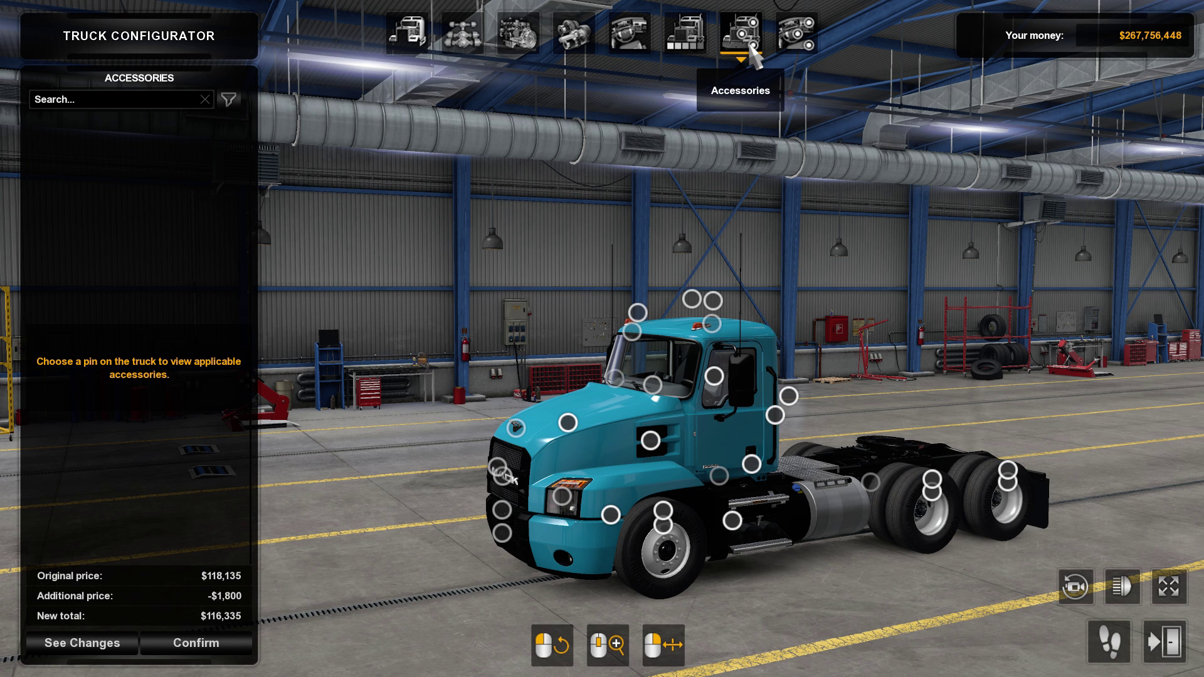
pyautogui.click(732, 519)
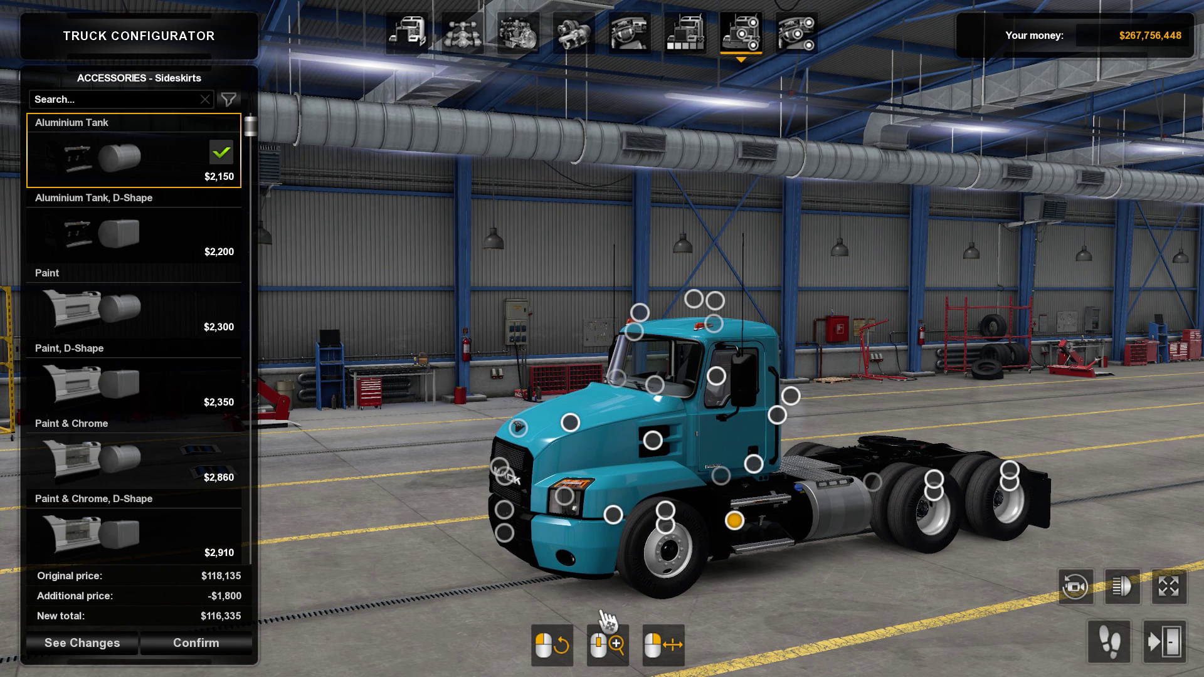
pyautogui.click(92, 307)
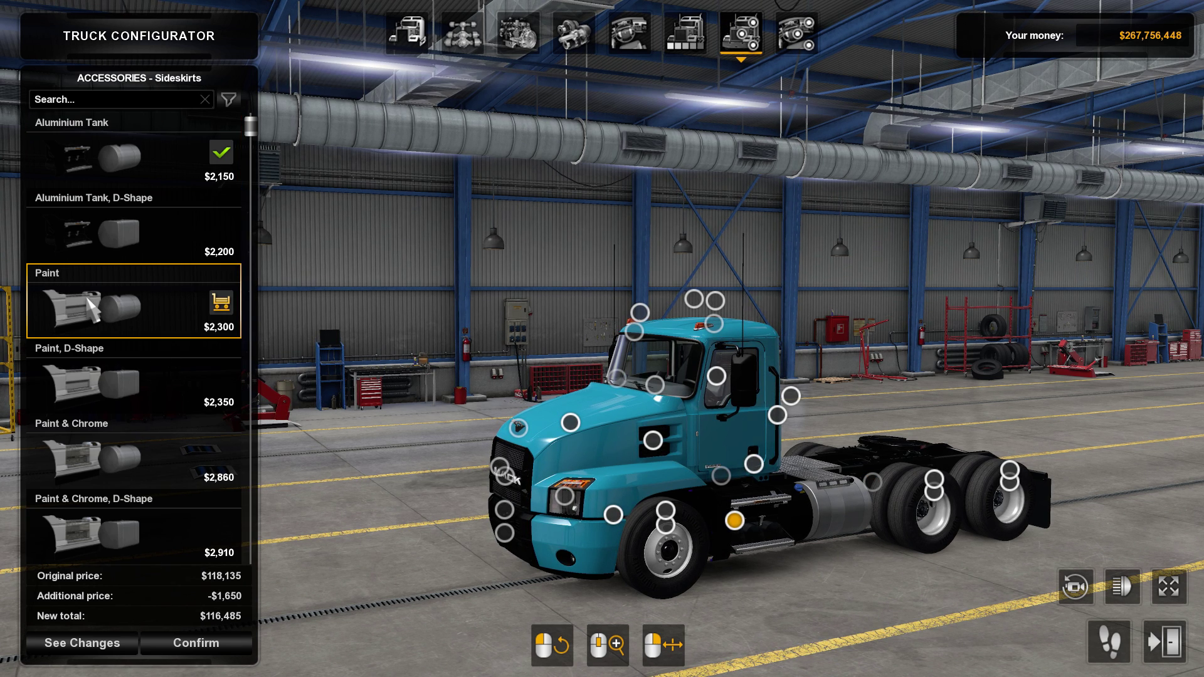
pyautogui.click(103, 395)
pyautogui.click(116, 479)
pyautogui.click(96, 536)
pyautogui.click(78, 470)
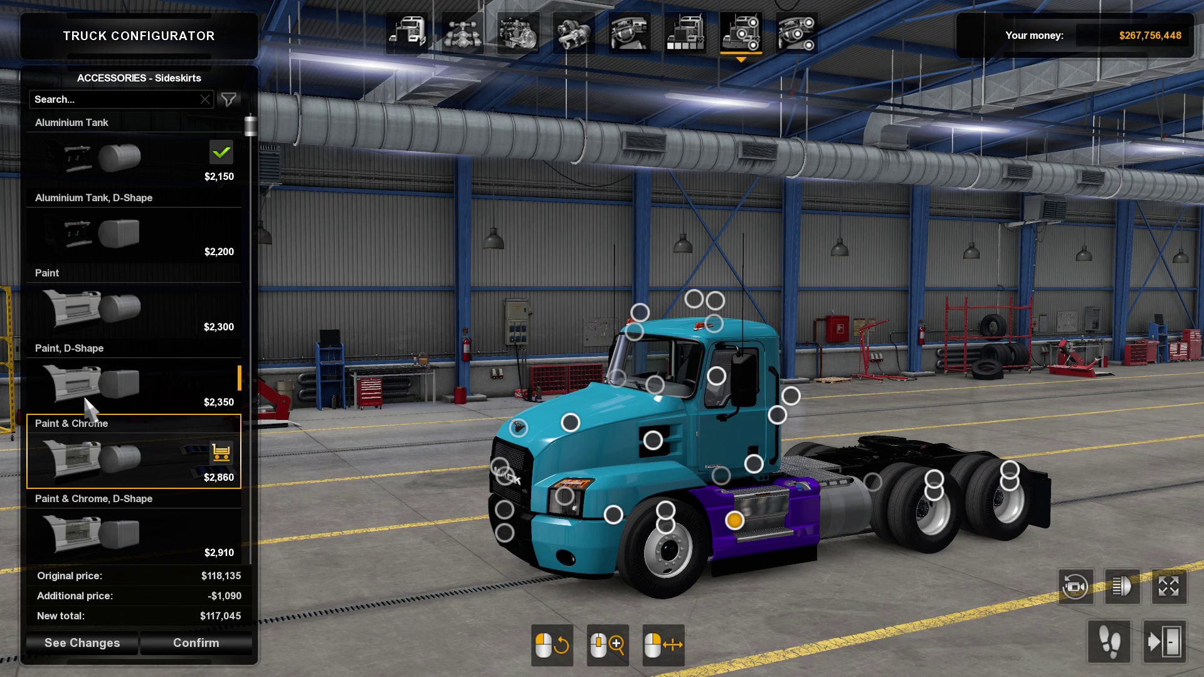
pyautogui.click(88, 392)
pyautogui.click(86, 326)
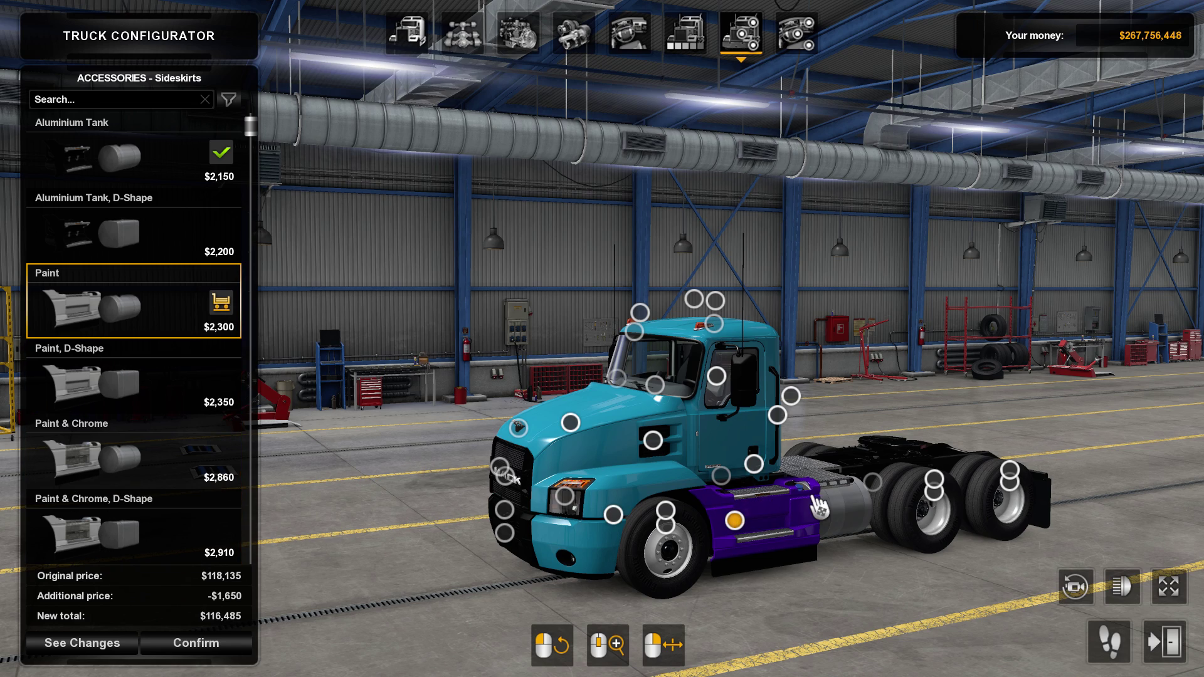
# - Fit the Roof Cap Chrome deflector, accepting removal of the light adapter
pyautogui.click(714, 323)
pyautogui.click(712, 301)
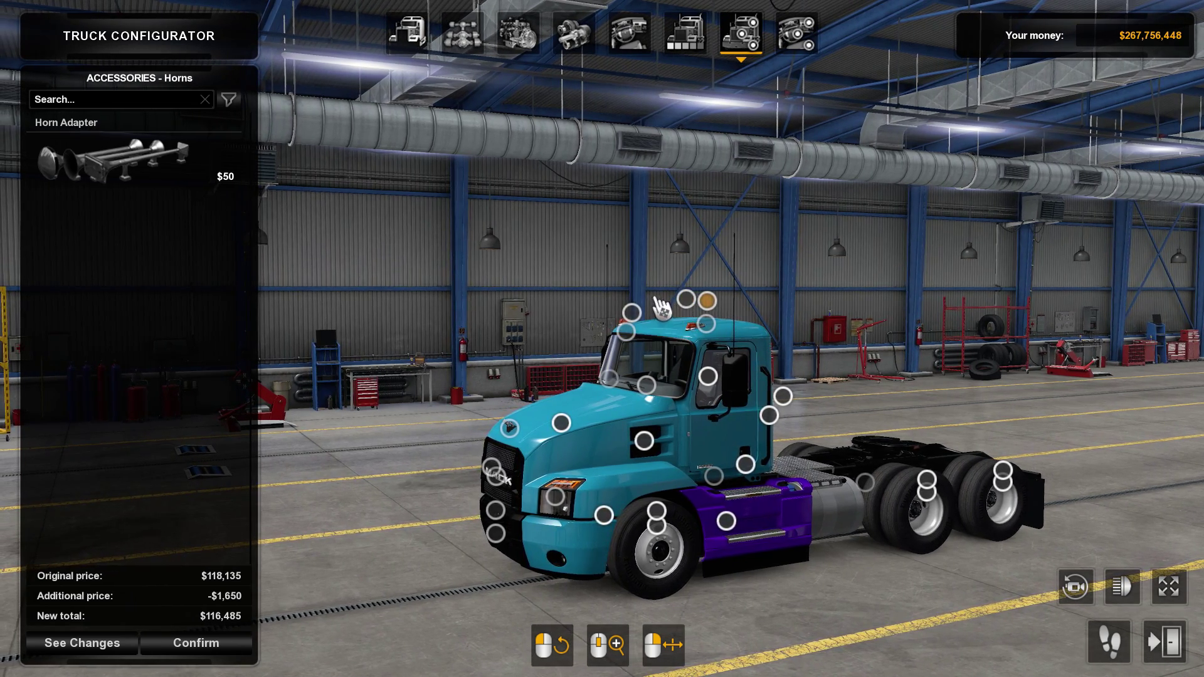
pyautogui.click(686, 299)
pyautogui.click(101, 257)
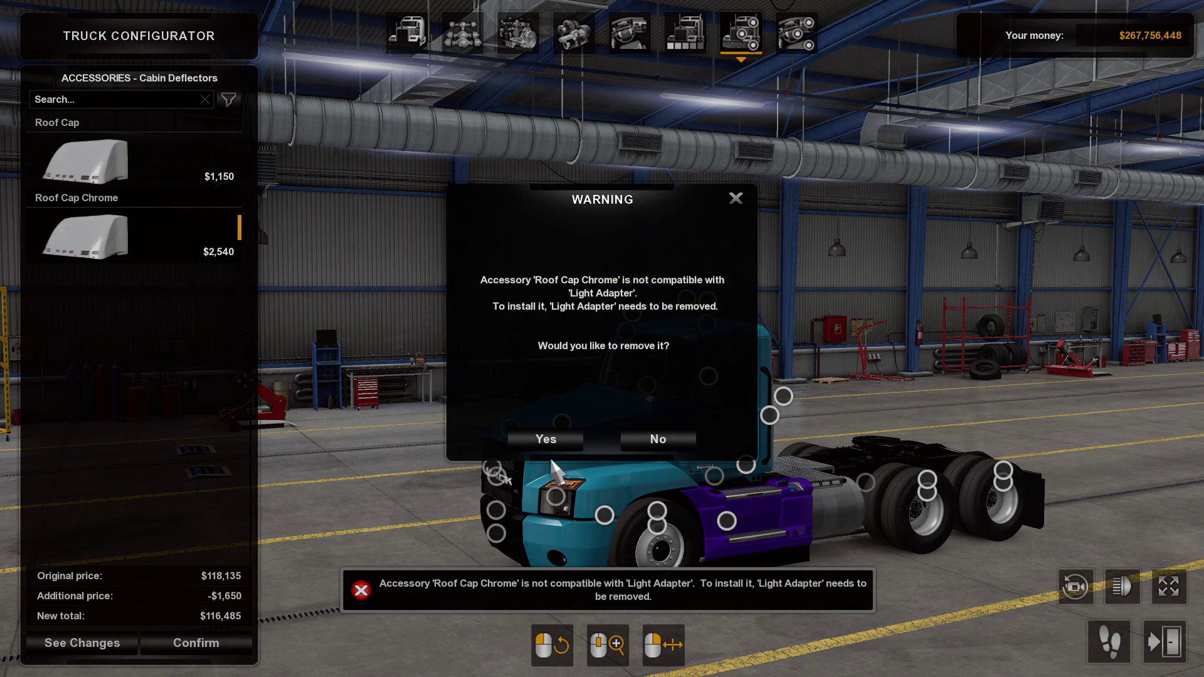
pyautogui.click(546, 439)
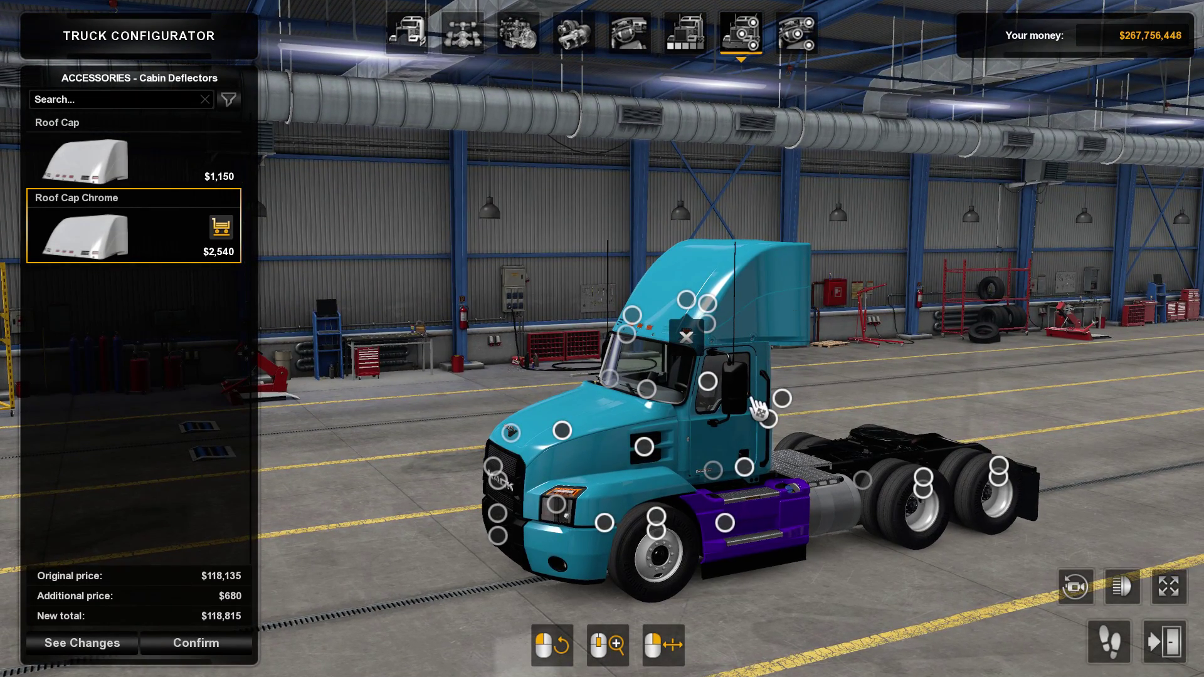
# - Fit Exclusive Side Fairings Chrome and painted mudguards
pyautogui.click(782, 400)
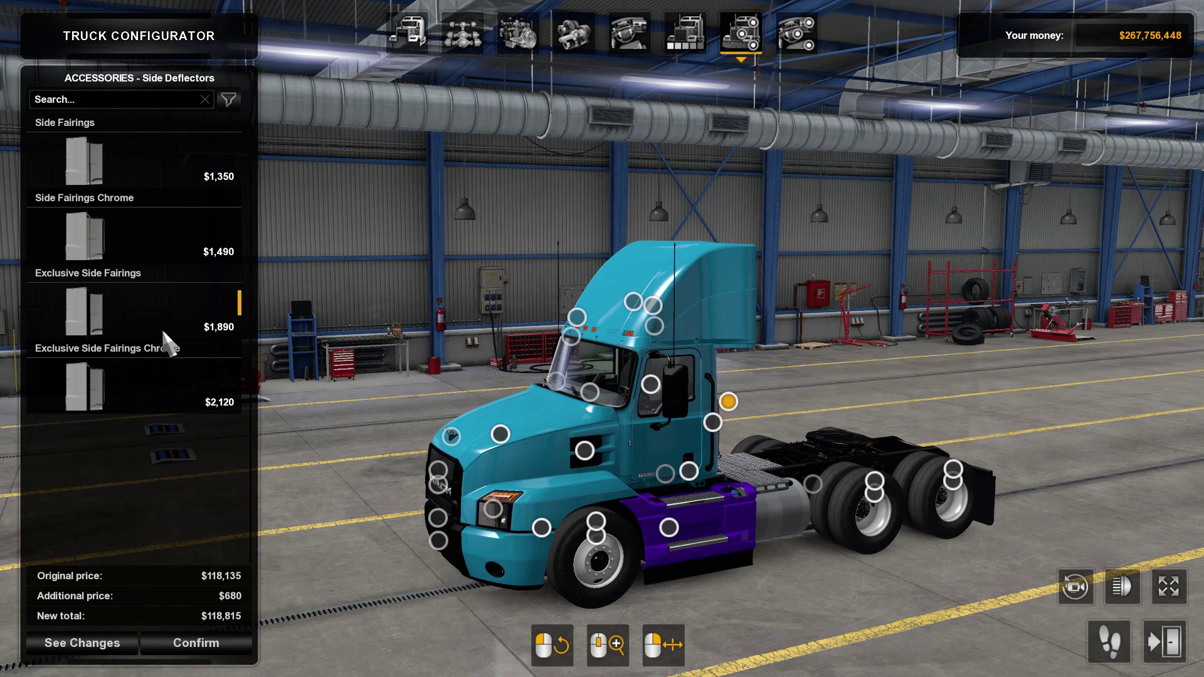
pyautogui.click(144, 163)
pyautogui.click(126, 254)
pyautogui.click(123, 307)
pyautogui.click(101, 395)
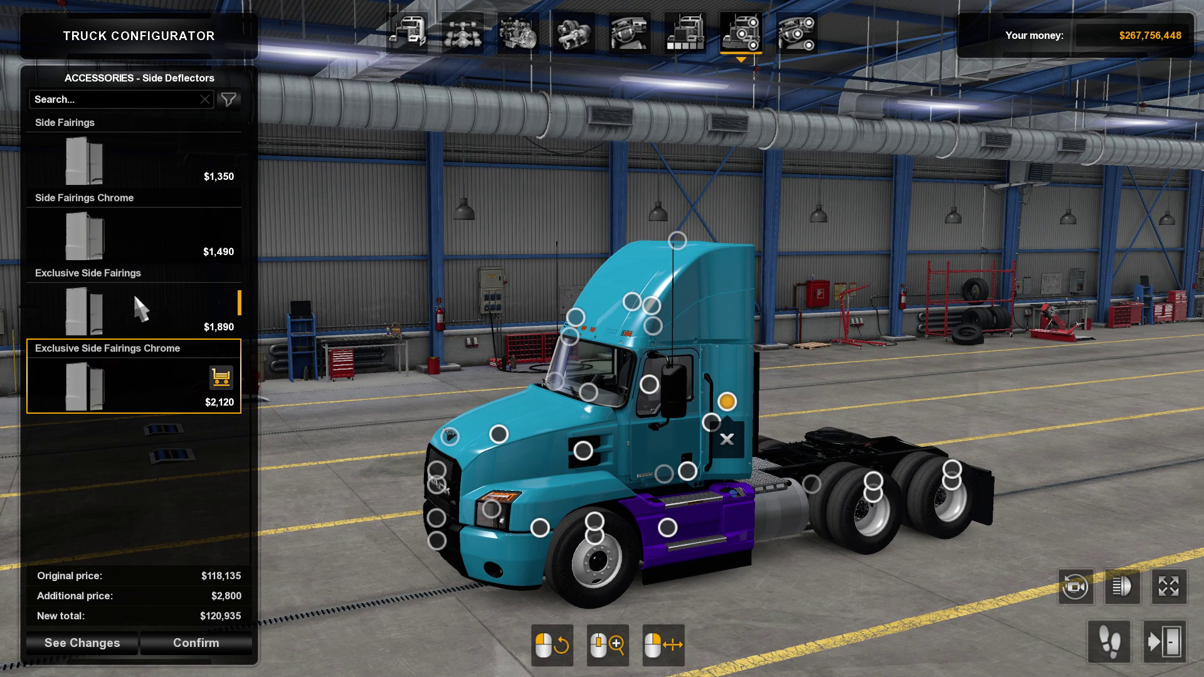
pyautogui.click(810, 503)
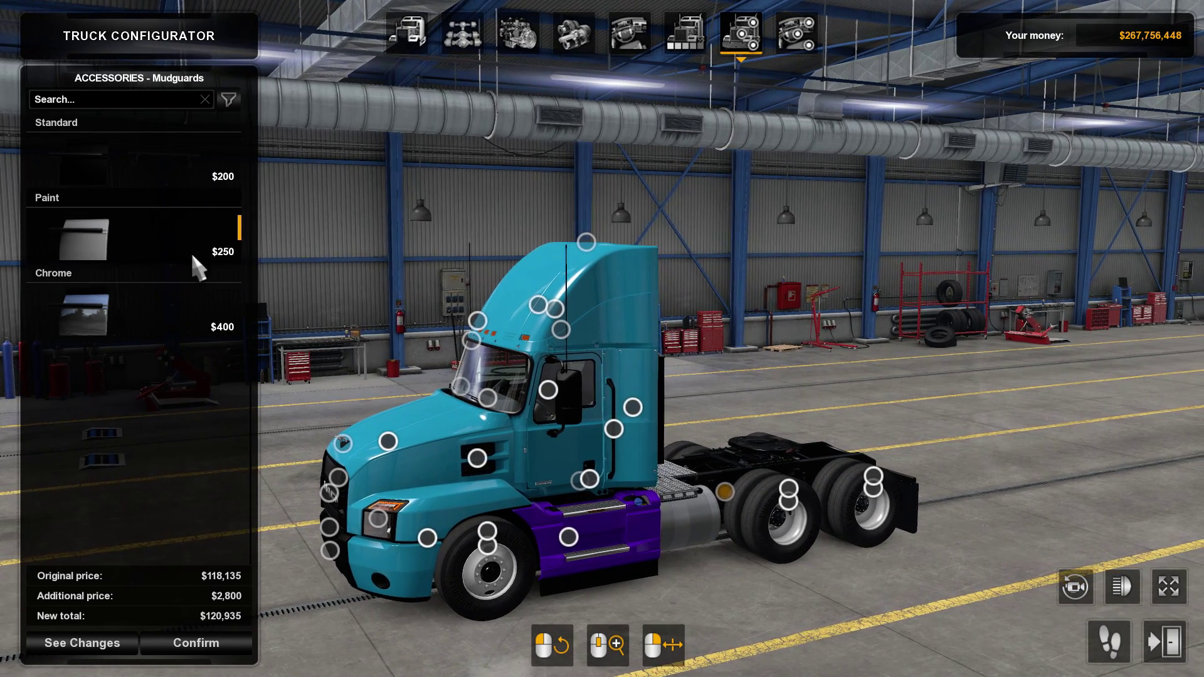
pyautogui.click(191, 254)
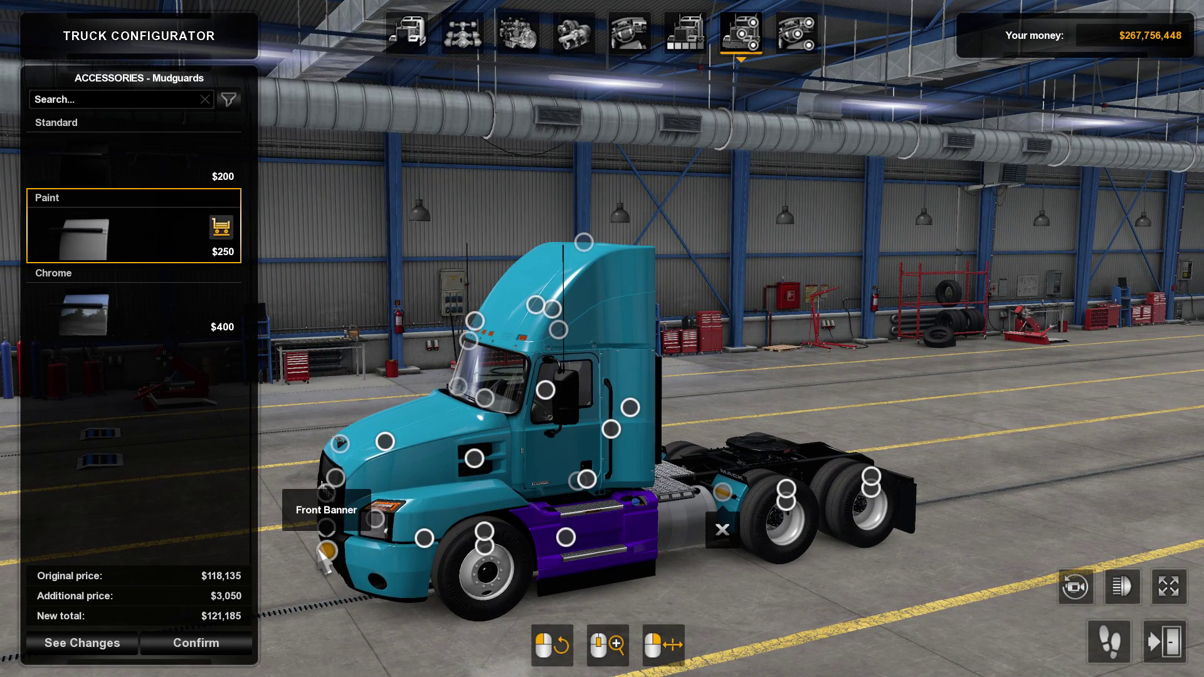
# - Fit painted main mirrors after checking the side deflector and hand rail options
pyautogui.moveTo(386, 580); pyautogui.dragTo(620, 580)
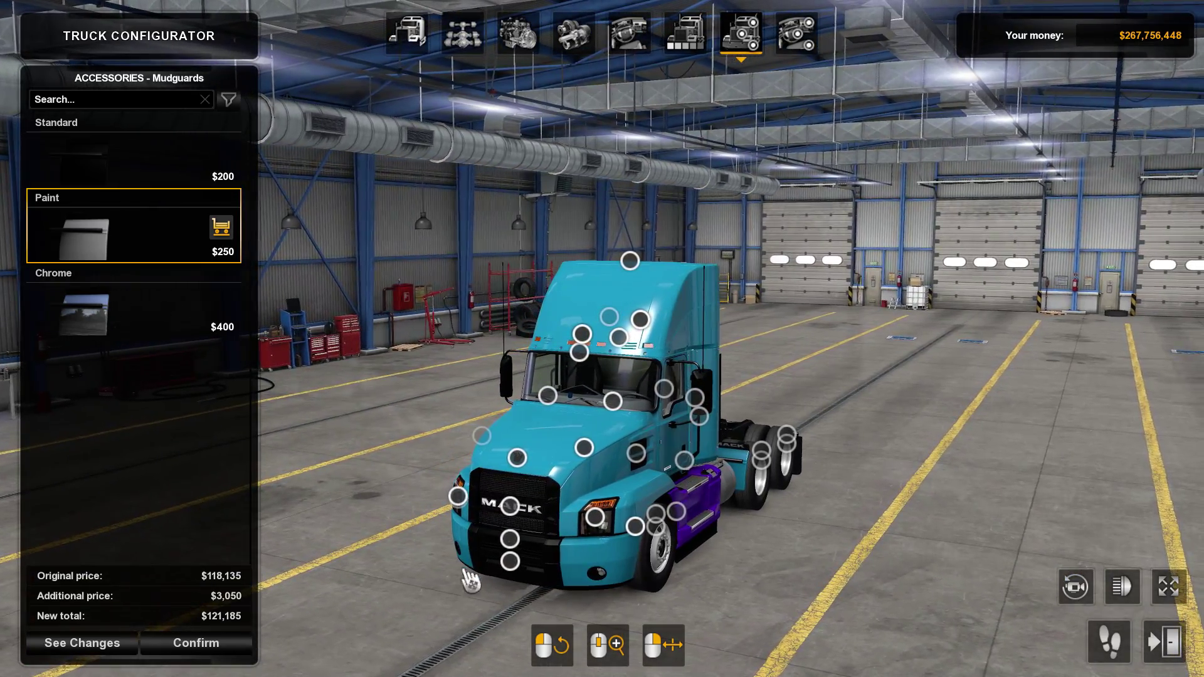
pyautogui.click(692, 398)
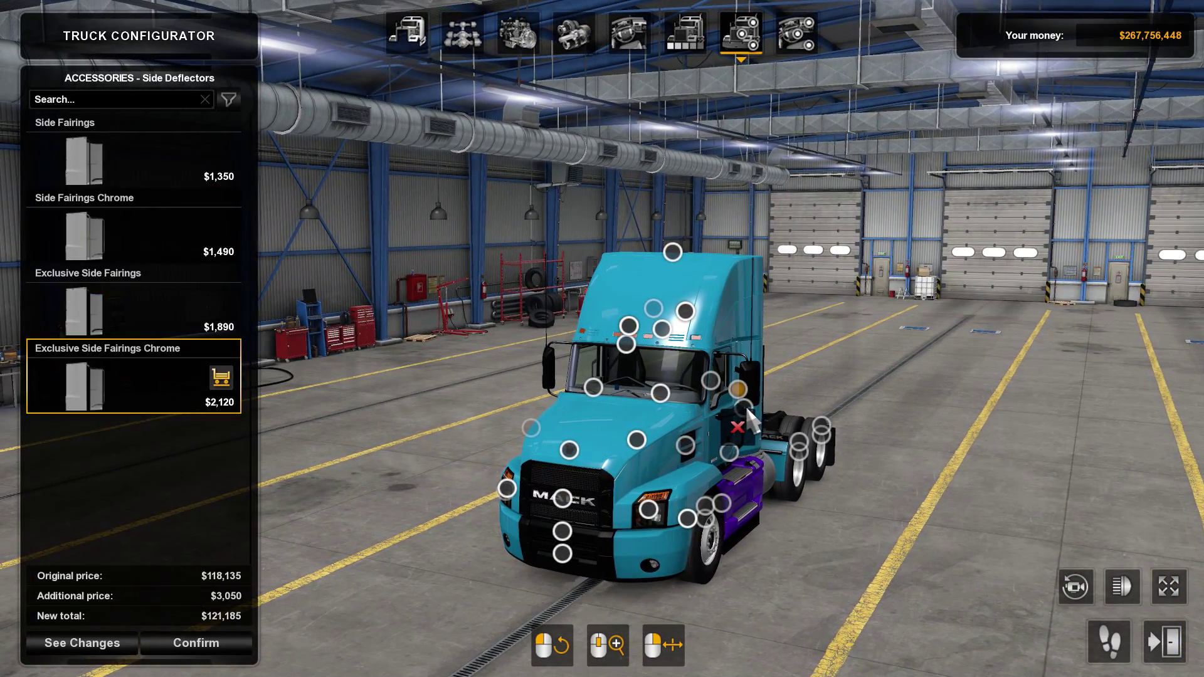
pyautogui.click(740, 408)
pyautogui.click(749, 386)
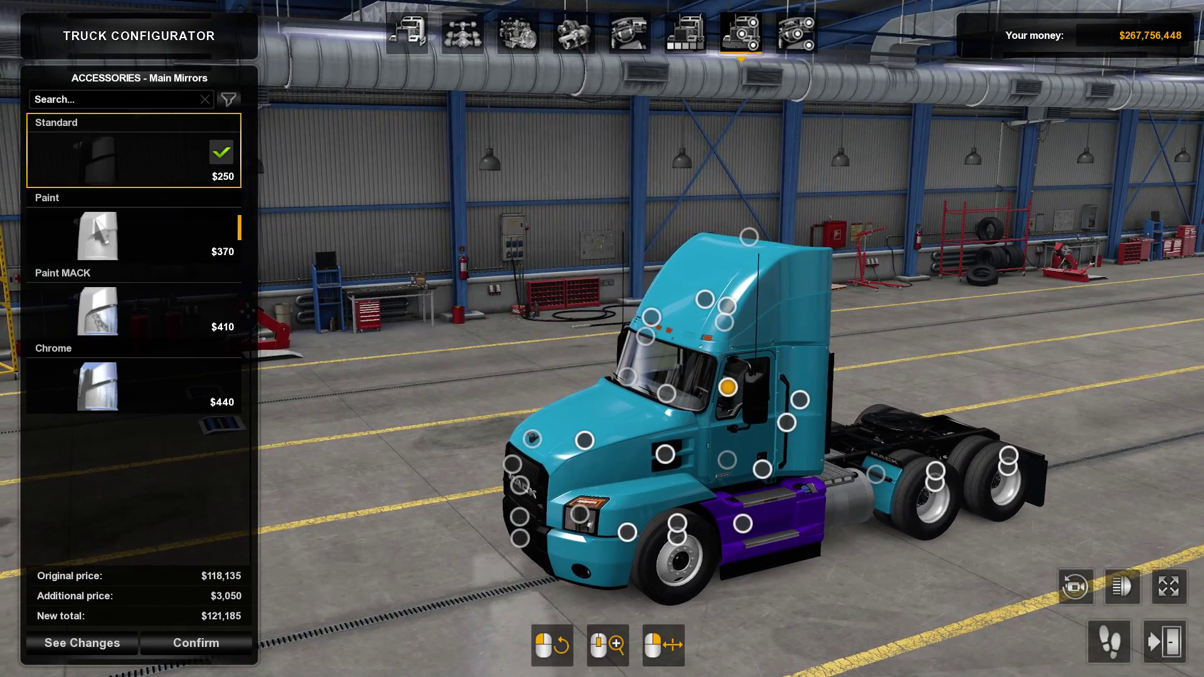
pyautogui.click(156, 235)
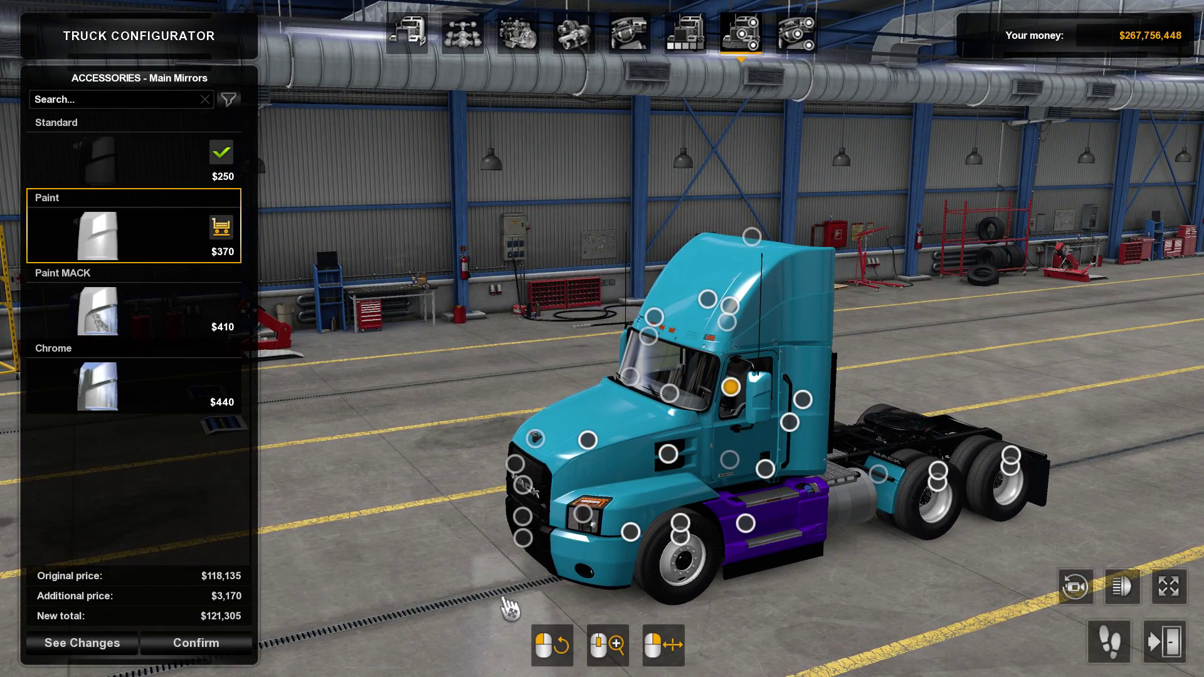
# - Fit chrome air filters and review the grille, bumper and front banner options
pyautogui.click(670, 463)
pyautogui.click(125, 234)
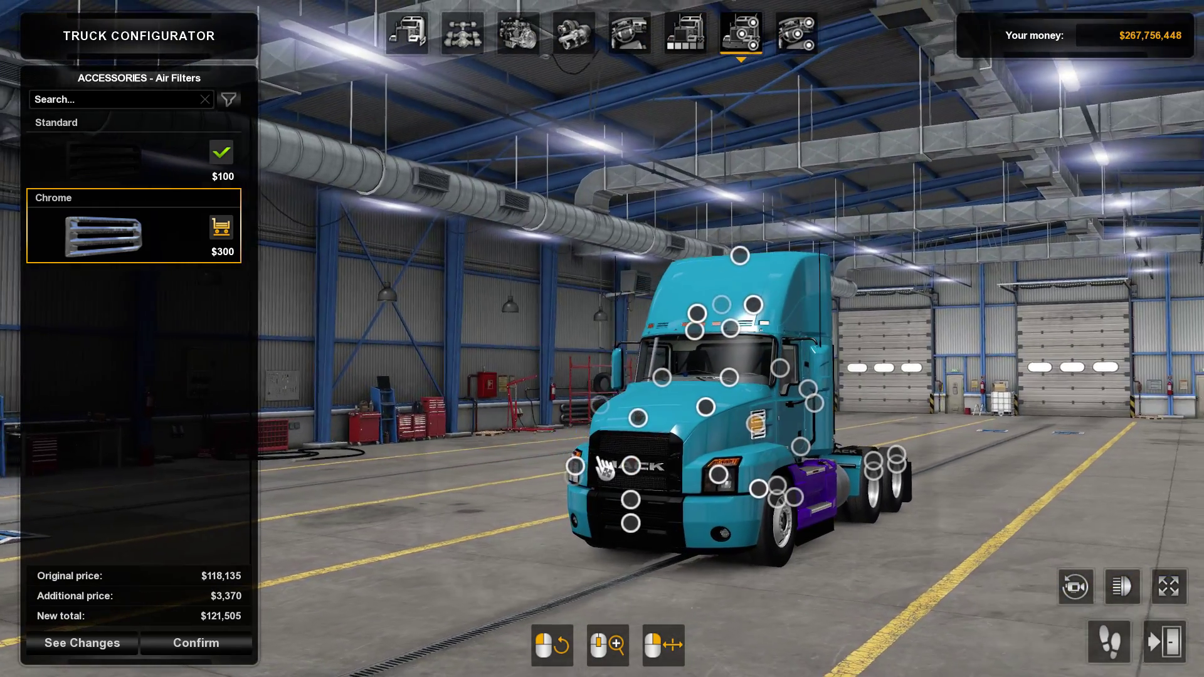
pyautogui.click(605, 467)
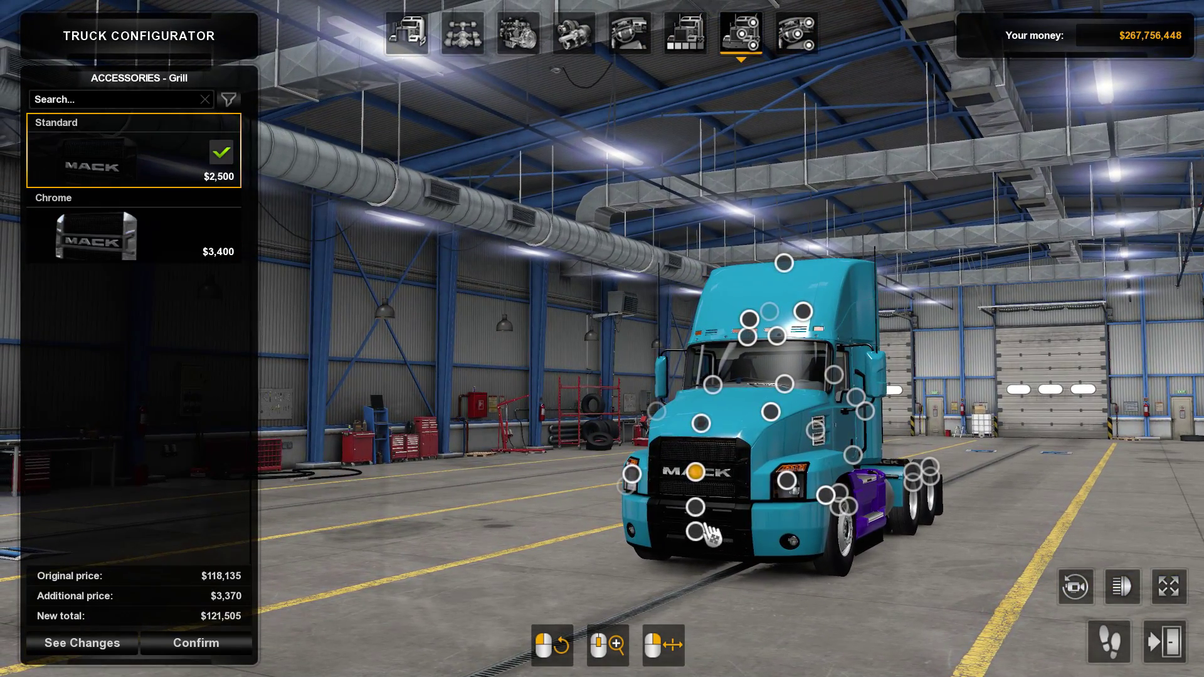
pyautogui.click(695, 506)
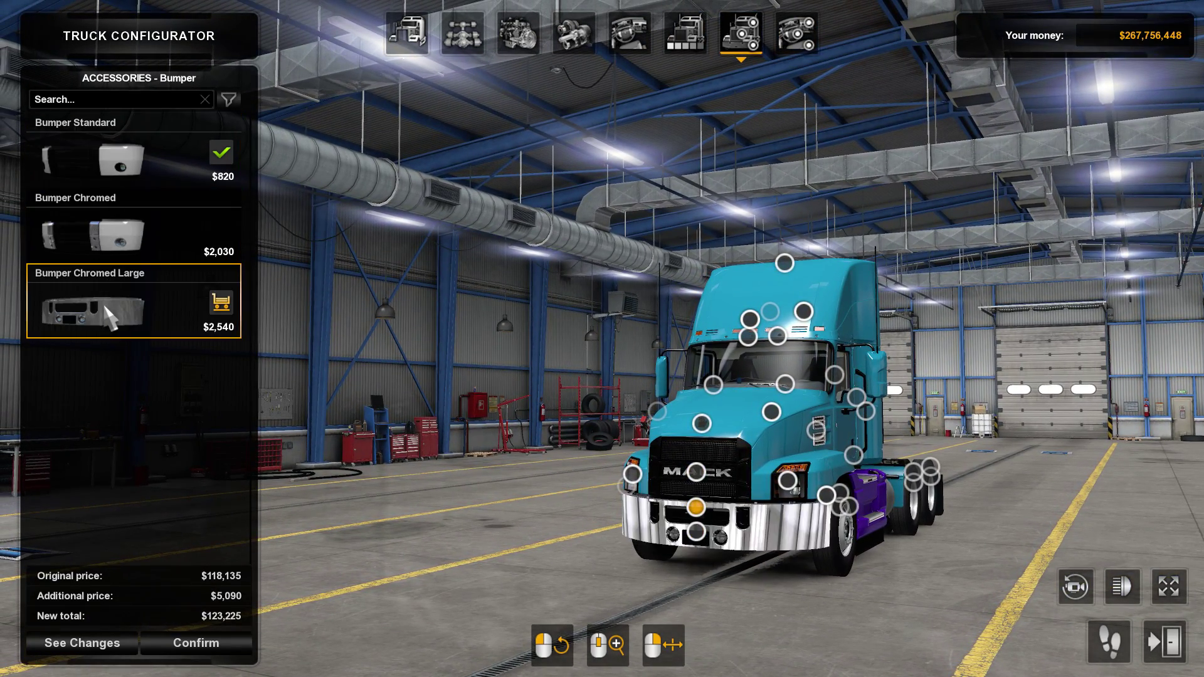
pyautogui.click(701, 531)
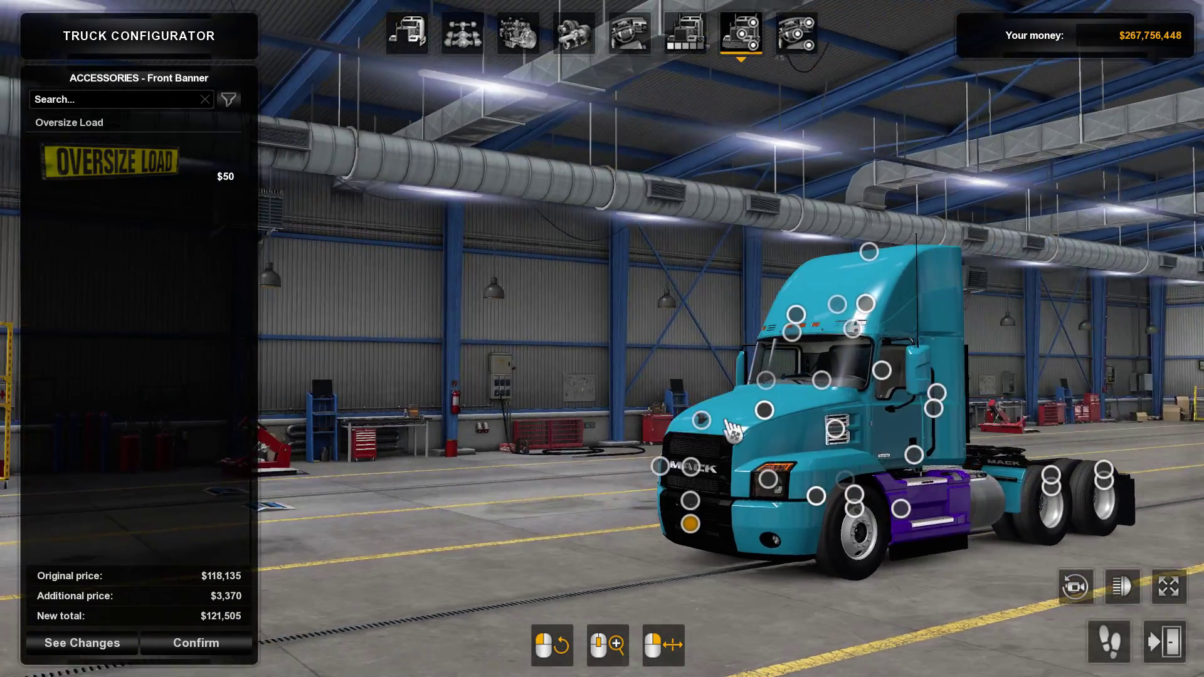
pyautogui.click(407, 33)
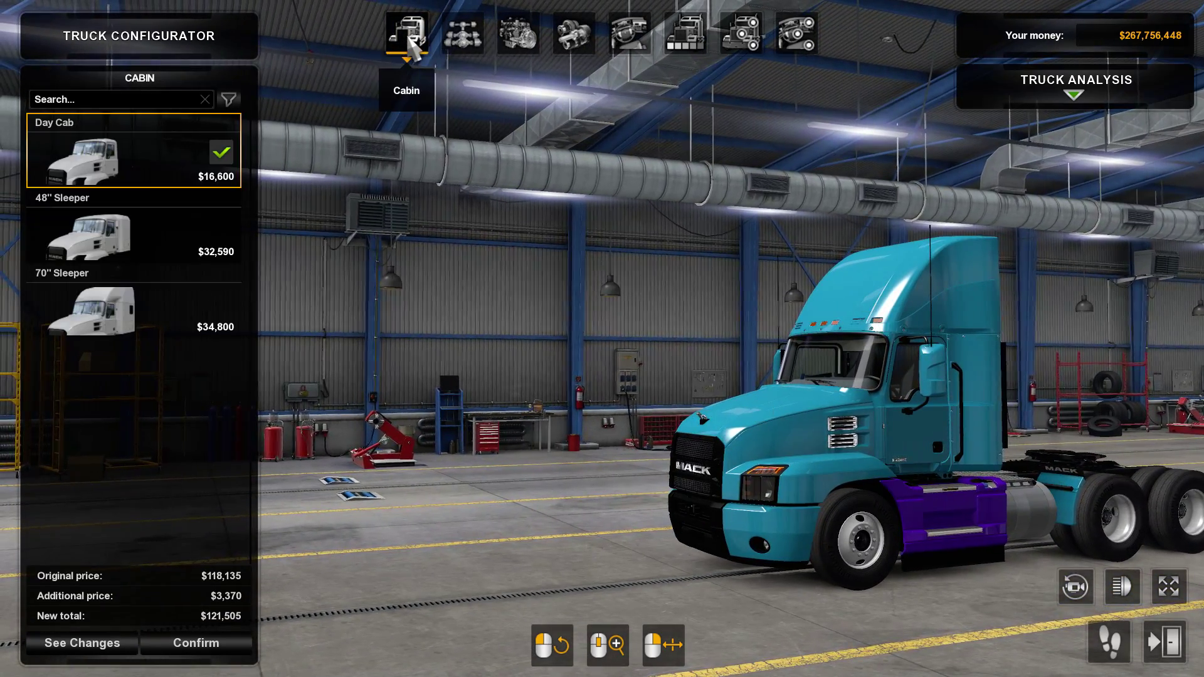
# - Change the cab to a 48" Sleeper and reapply the Mack test paint job
pyautogui.click(103, 229)
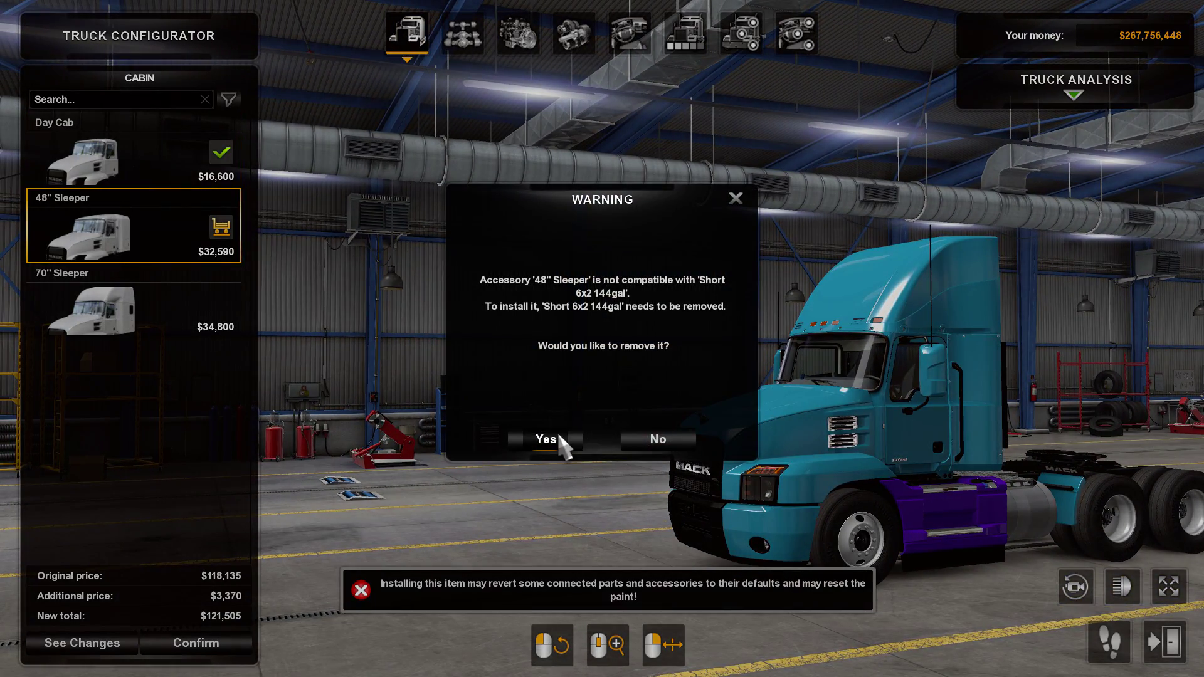
pyautogui.click(550, 444)
pyautogui.click(689, 50)
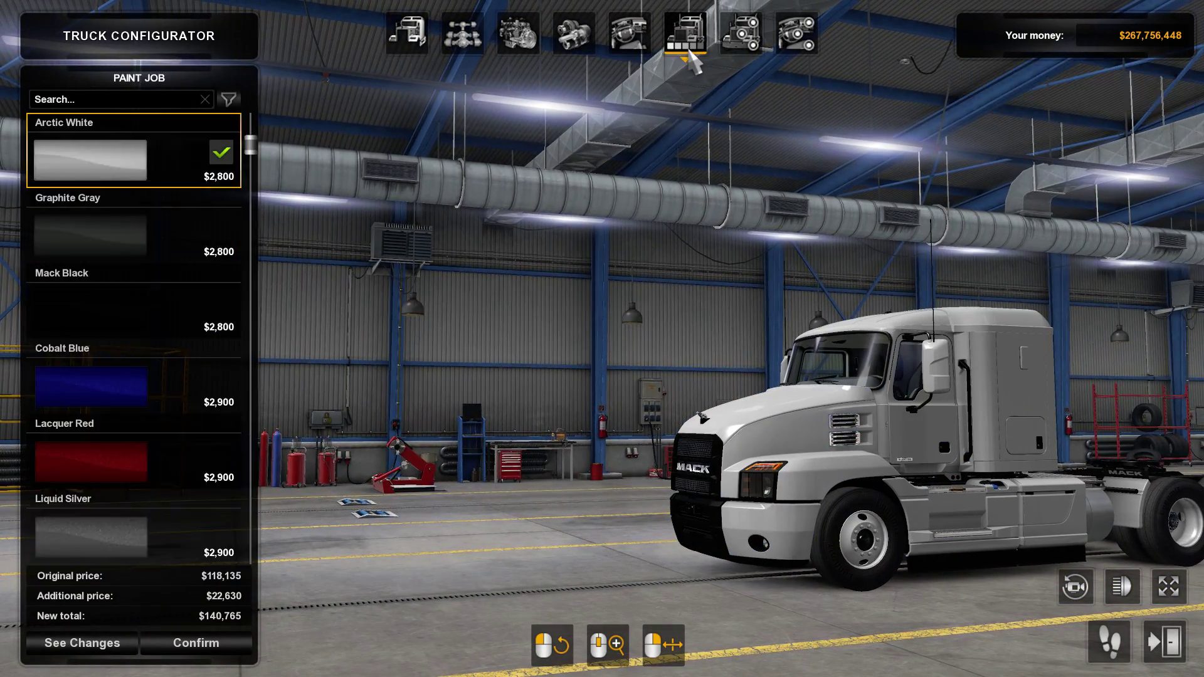
pyautogui.scroll(1, 162, 309)
pyautogui.click(143, 167)
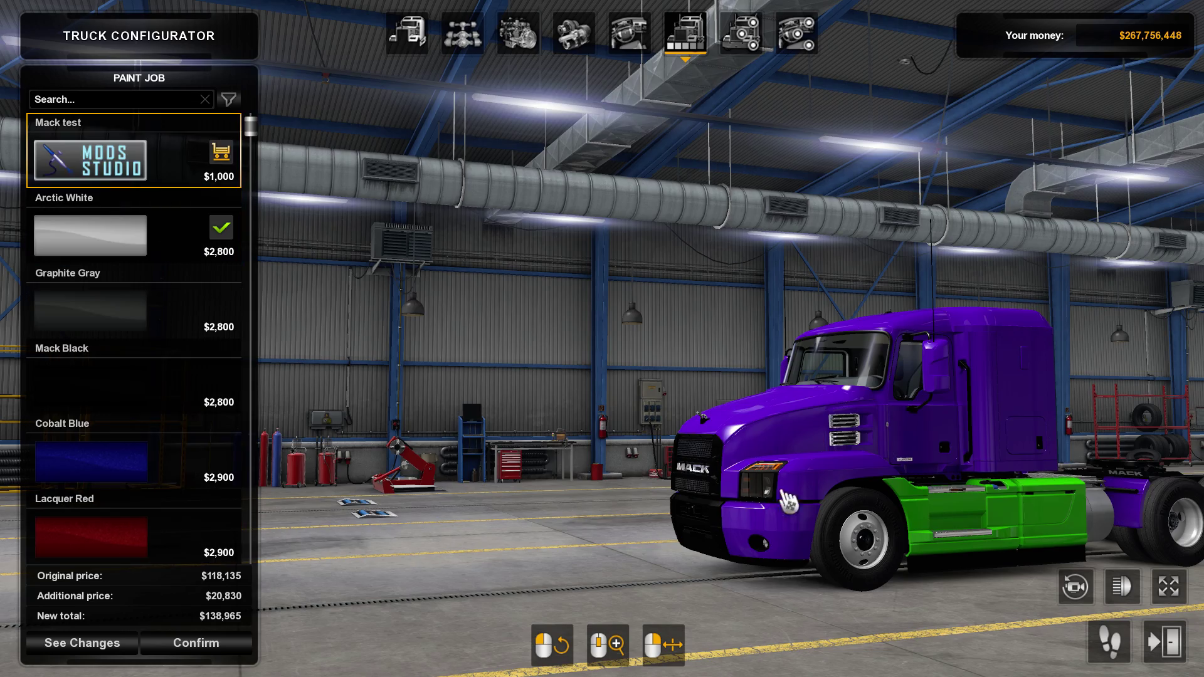
# - Fit the plain Roof Cap after previewing the chrome one
pyautogui.moveTo(990, 549)
pyautogui.mouseDown()
pyautogui.moveTo(752, 558)
pyautogui.moveTo(513, 477)
pyautogui.moveTo(349, 491)
pyautogui.mouseUp()
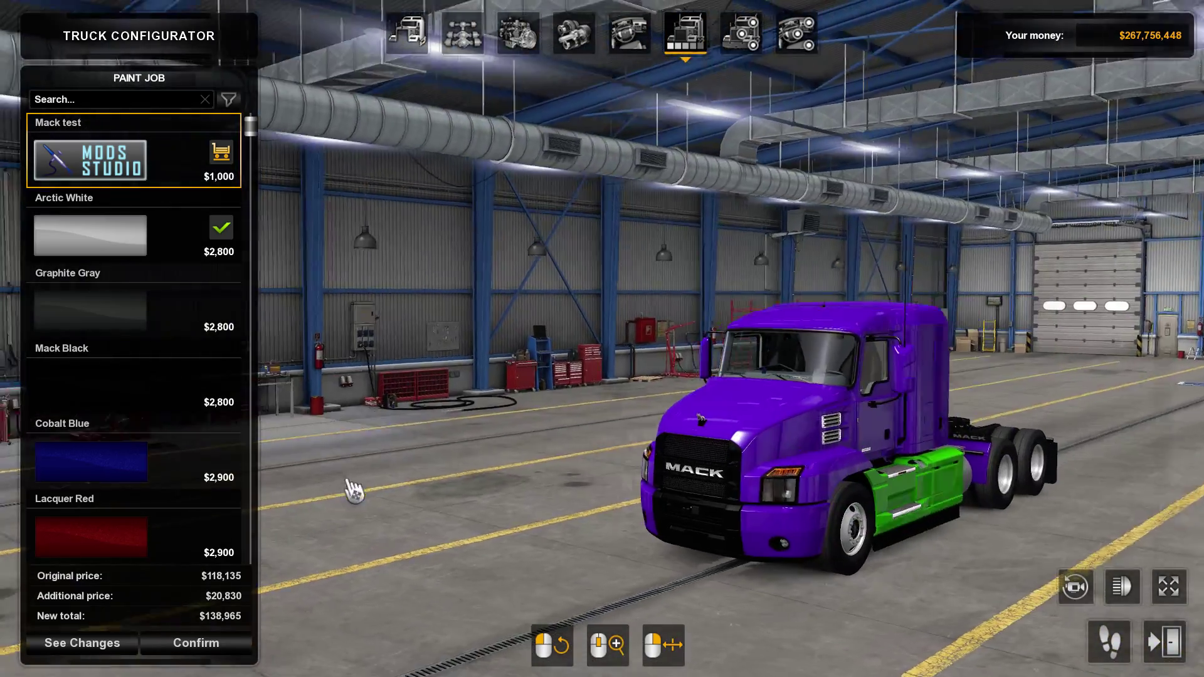
pyautogui.click(740, 31)
pyautogui.click(875, 306)
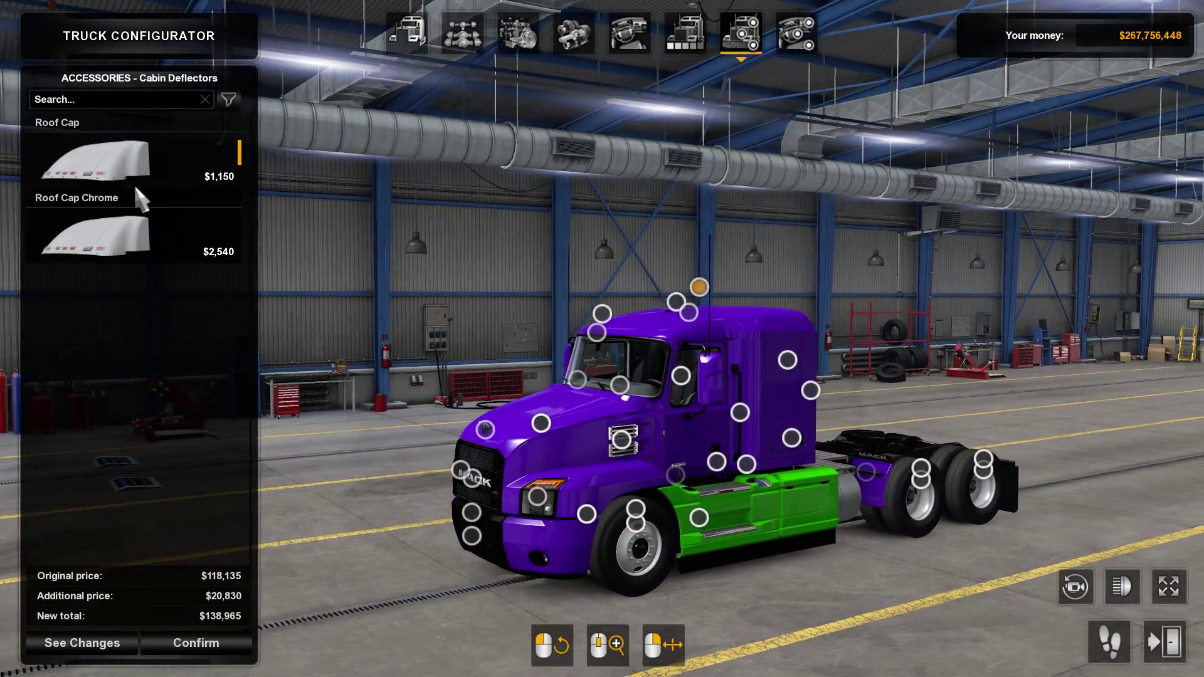
pyautogui.click(94, 234)
pyautogui.click(127, 176)
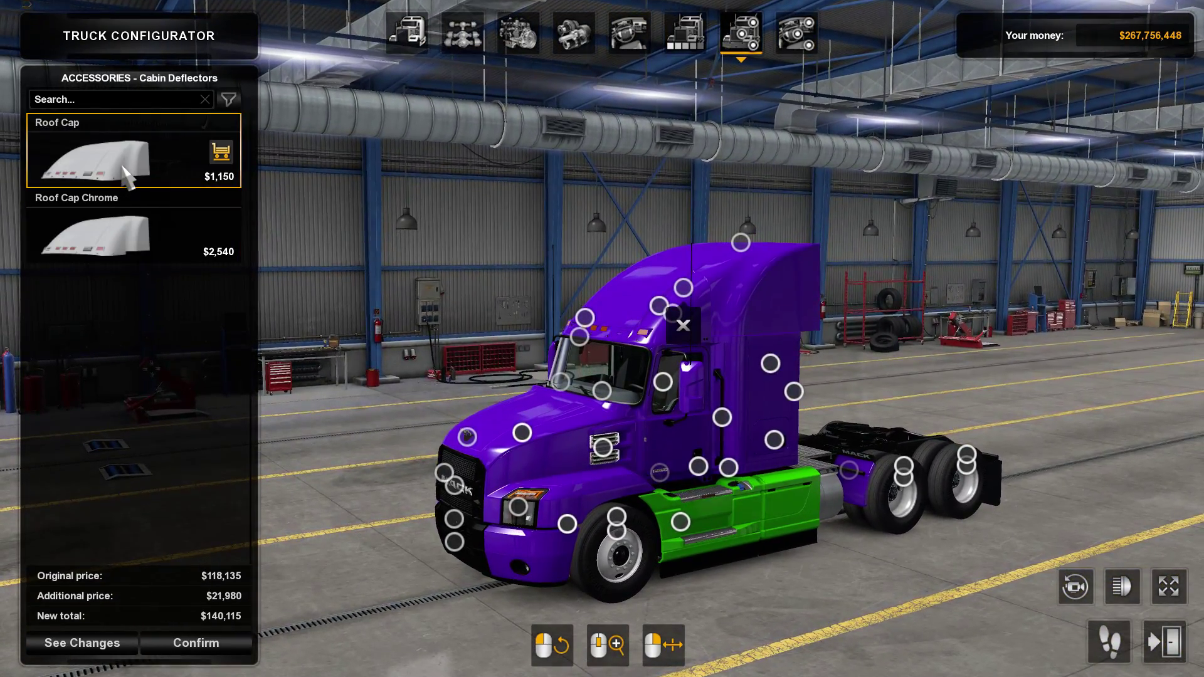
# - Fit Exclusive Side Fairings Chrome after previewing the other fairing variants
pyautogui.click(793, 391)
pyautogui.click(125, 308)
pyautogui.click(125, 235)
pyautogui.click(125, 160)
pyautogui.click(126, 376)
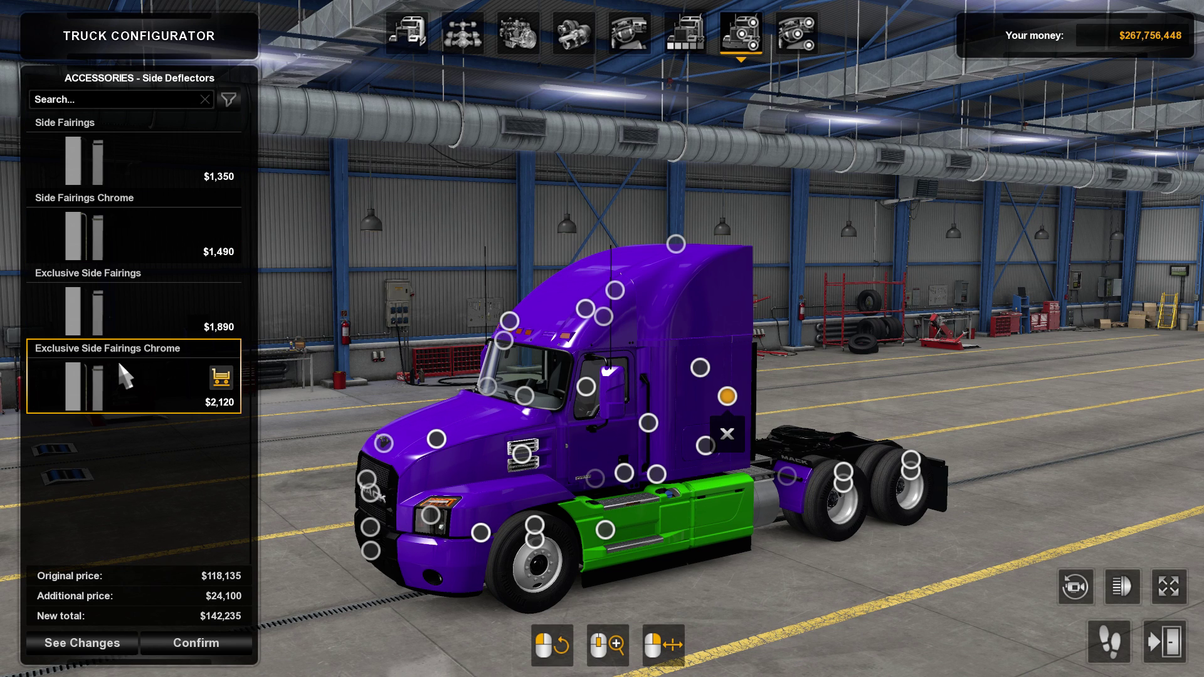
pyautogui.click(687, 37)
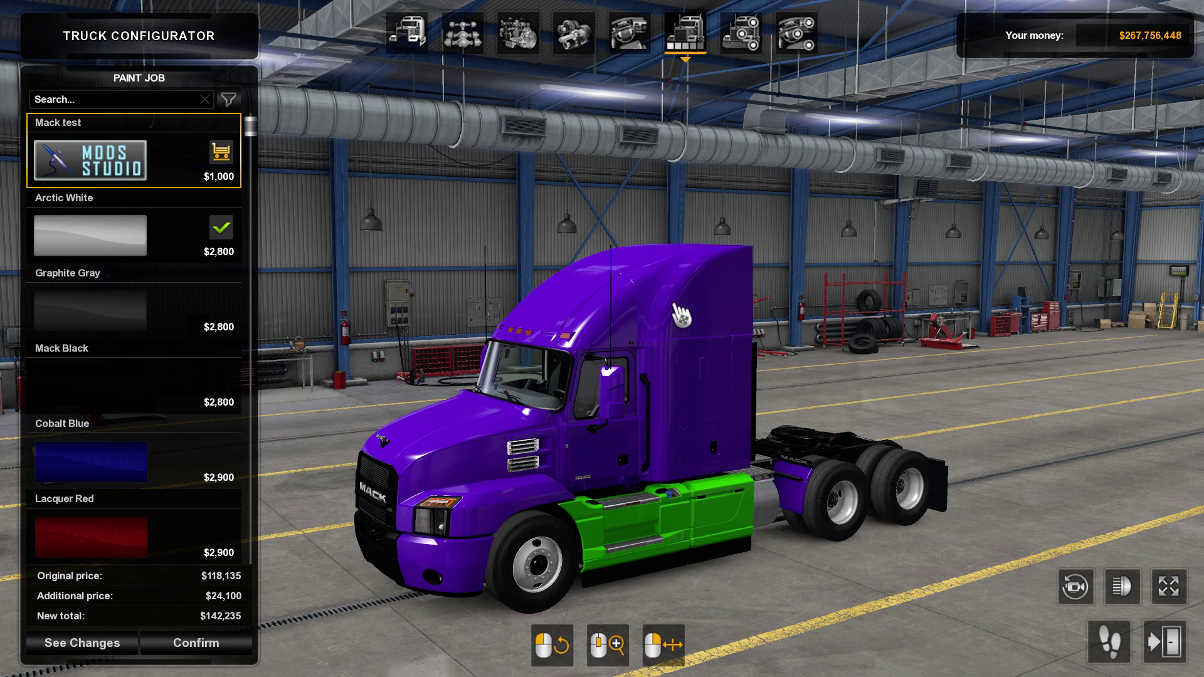
# - Change the cab to a 70" Sleeper and reapply the Mack test paint job
pyautogui.click(407, 32)
pyautogui.click(181, 301)
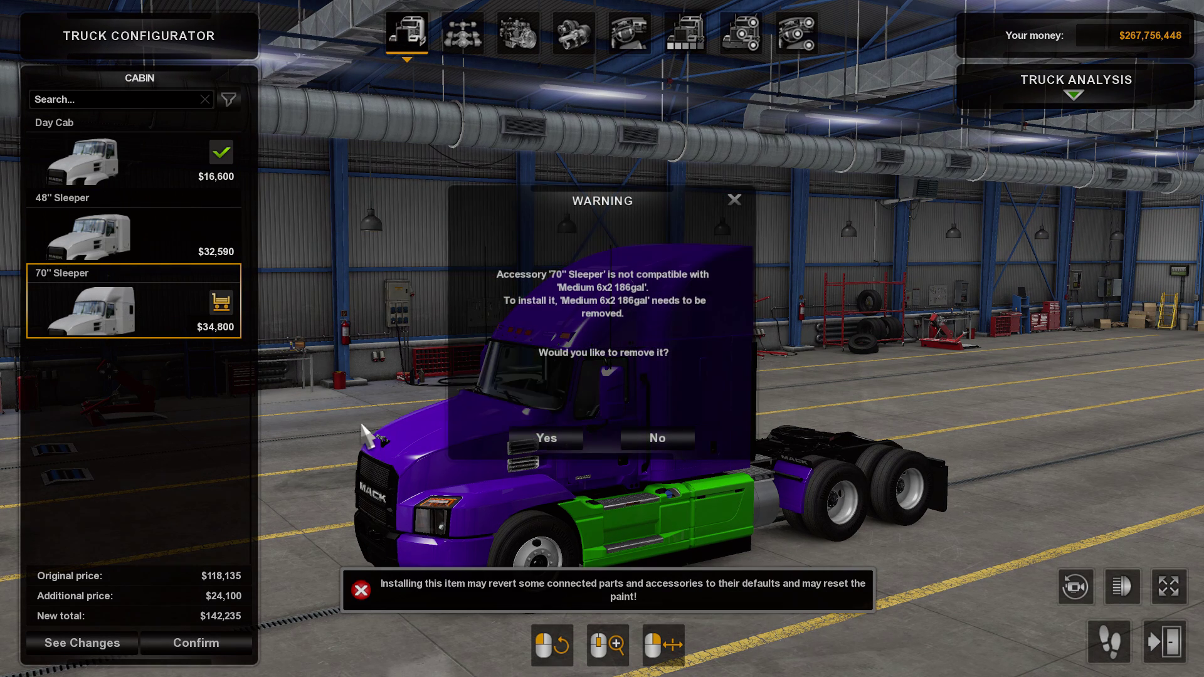
pyautogui.click(531, 441)
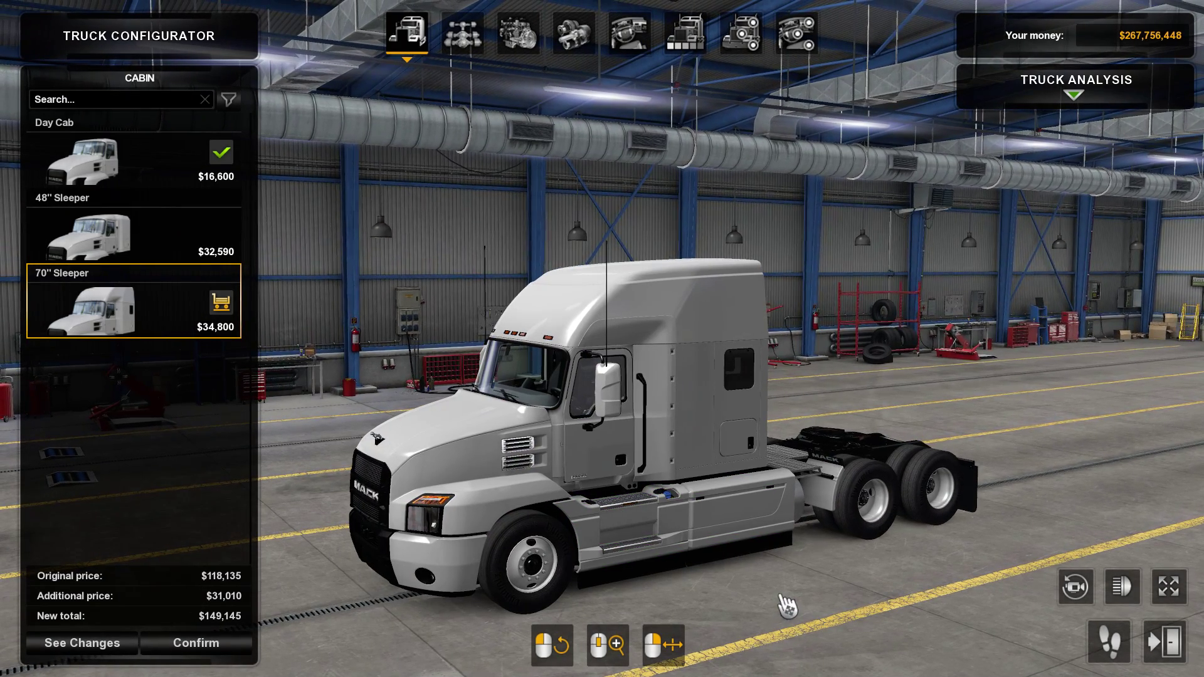
pyautogui.click(686, 34)
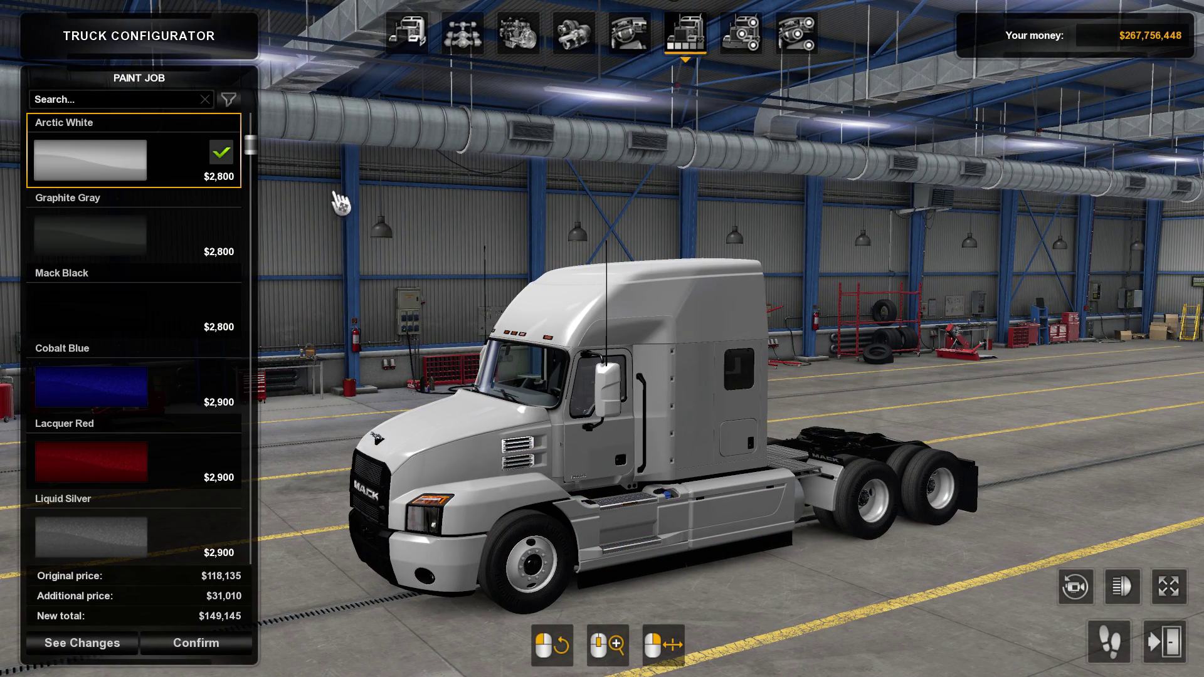
pyautogui.scroll(2, 182, 175)
pyautogui.click(169, 176)
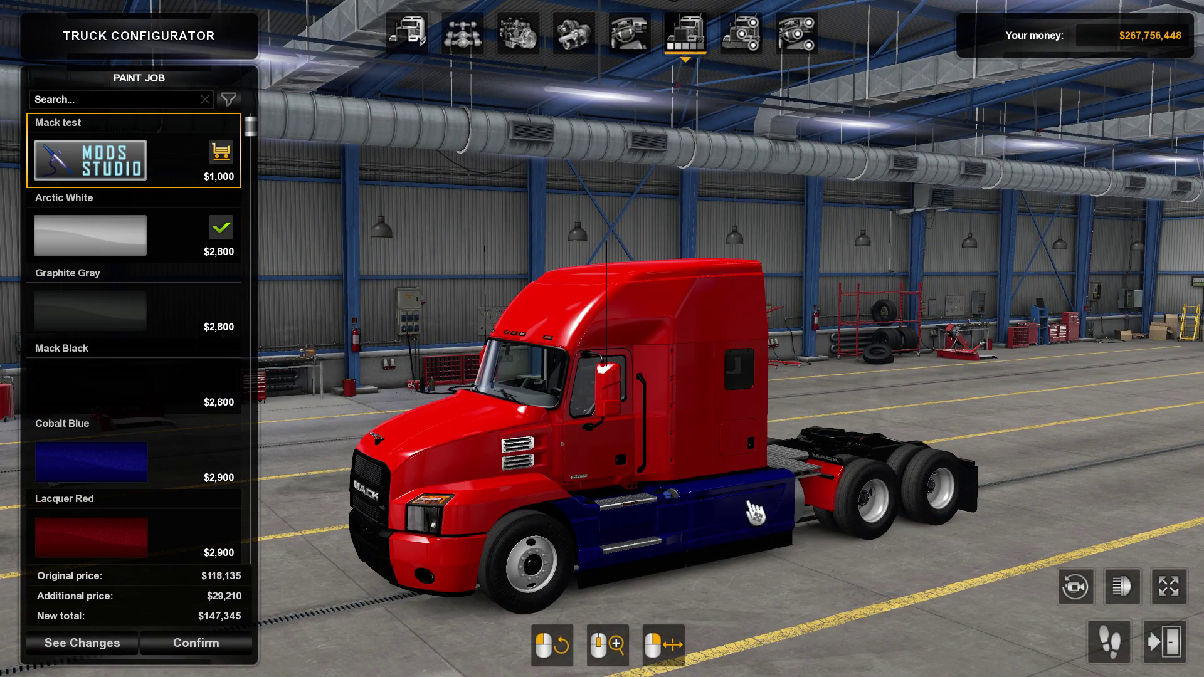
# - Fit a roof cap and Exclusive Side Fairings Chrome on the 70" Sleeper
pyautogui.click(741, 32)
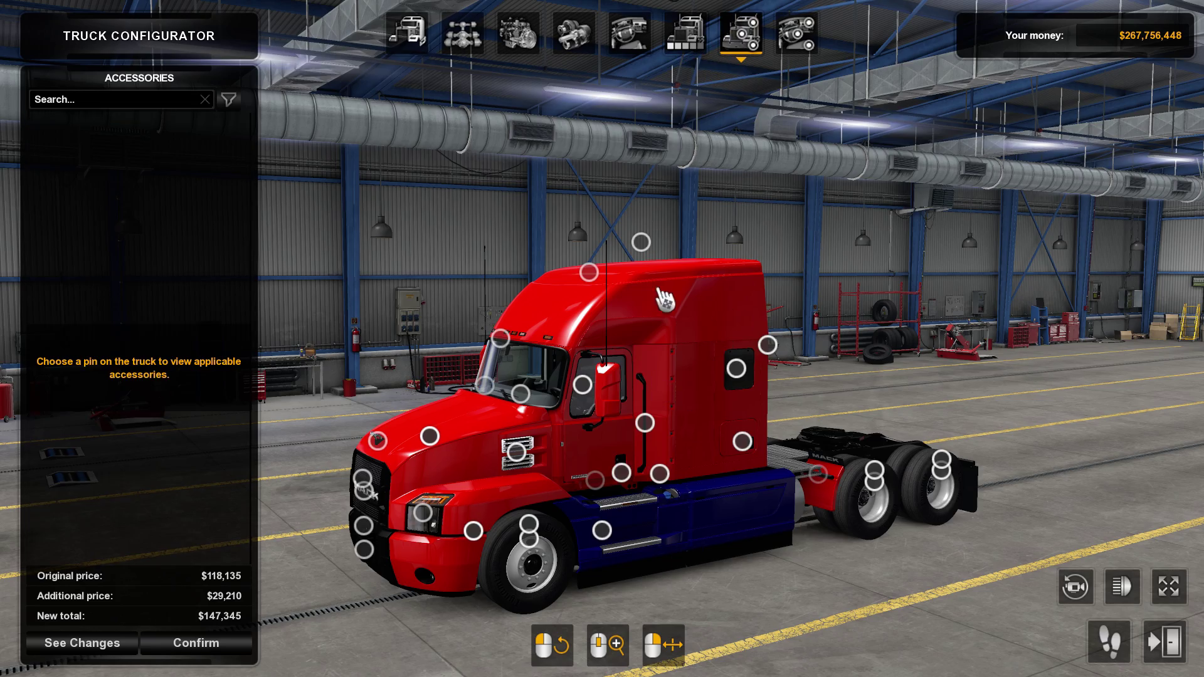
pyautogui.click(640, 242)
pyautogui.click(188, 235)
pyautogui.click(157, 177)
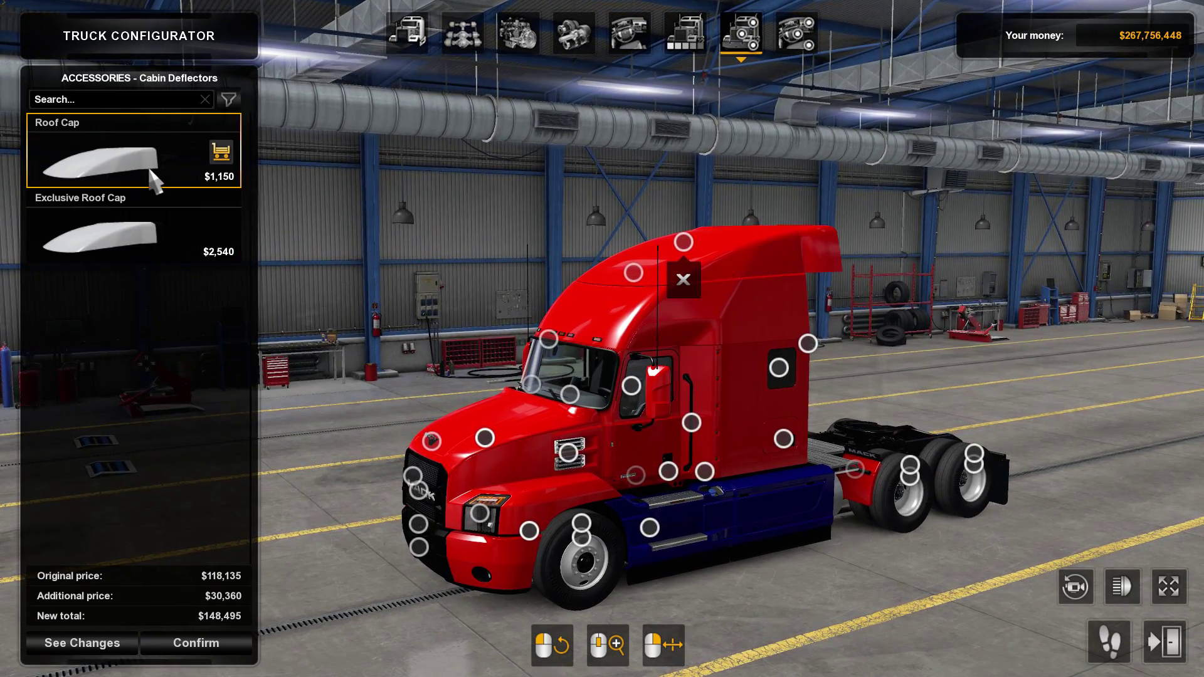
pyautogui.click(778, 368)
pyautogui.click(86, 313)
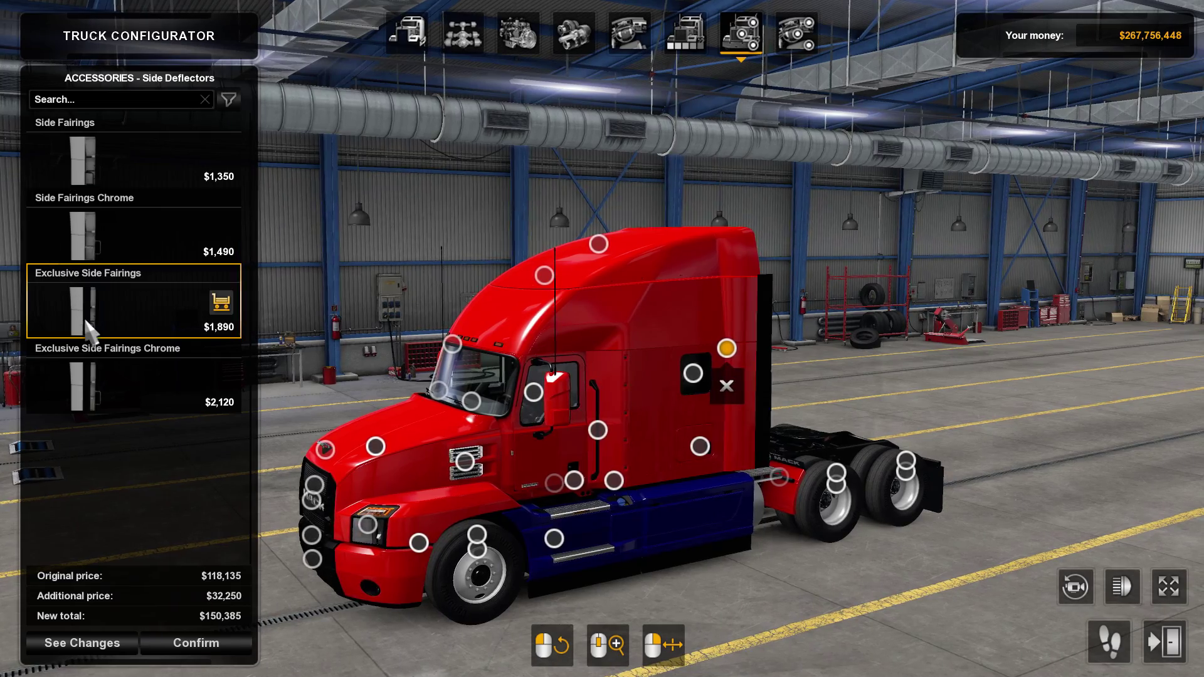
pyautogui.click(119, 181)
pyautogui.click(112, 332)
pyautogui.click(111, 395)
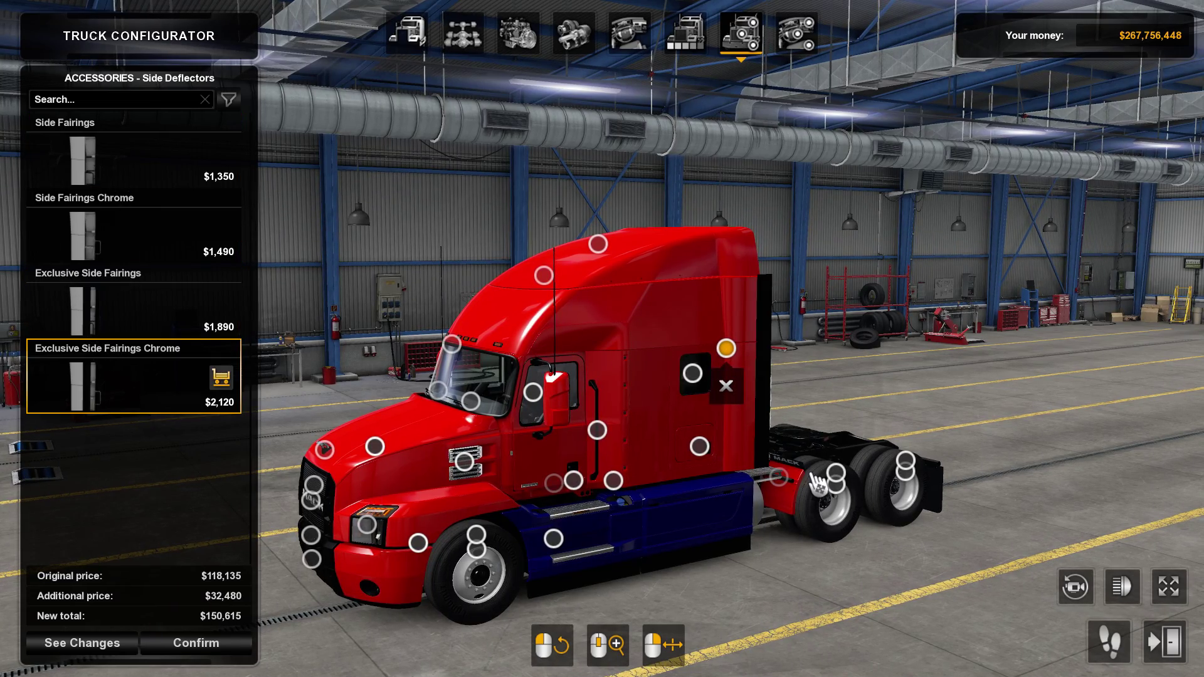
# - Swap to the Exclusive Roof Cap after comparing it with the plain one
pyautogui.moveTo(965, 558); pyautogui.dragTo(722, 419)
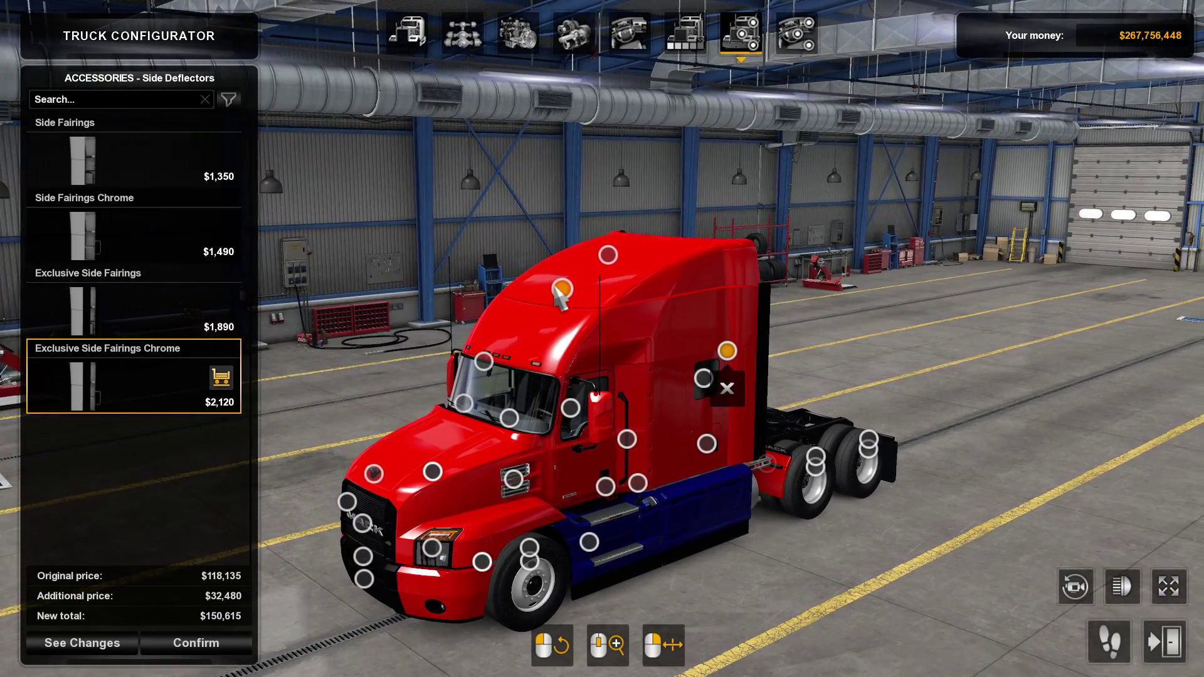
pyautogui.click(621, 256)
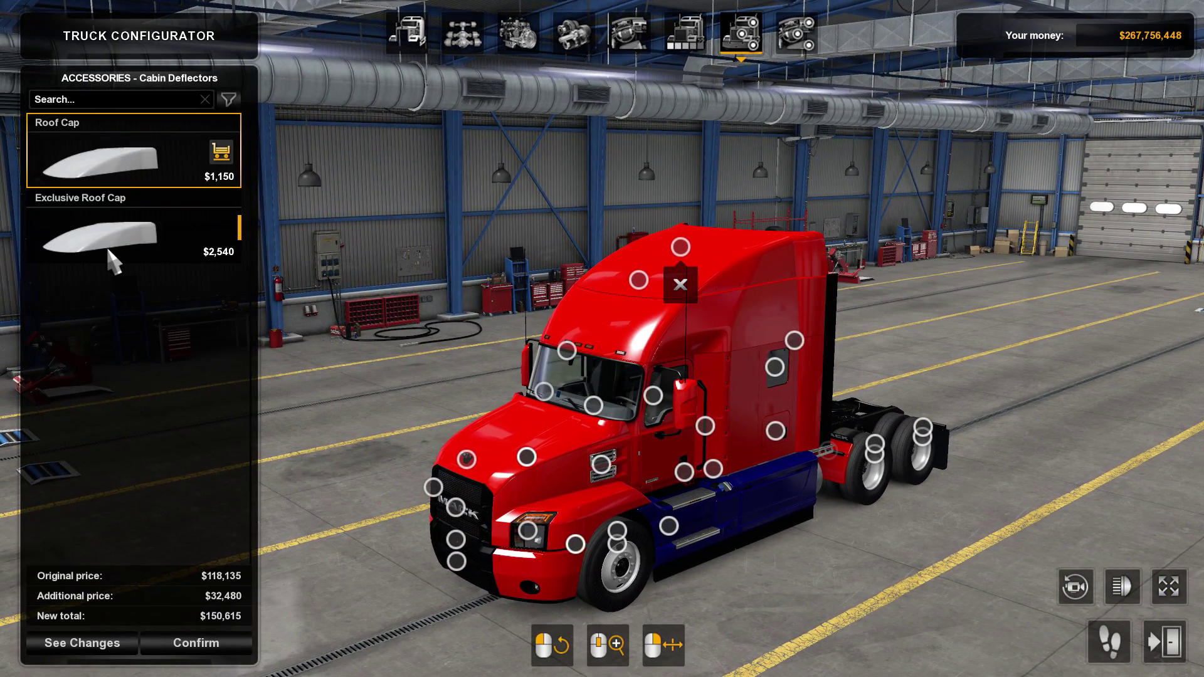
pyautogui.click(110, 250)
pyautogui.click(100, 183)
pyautogui.click(78, 241)
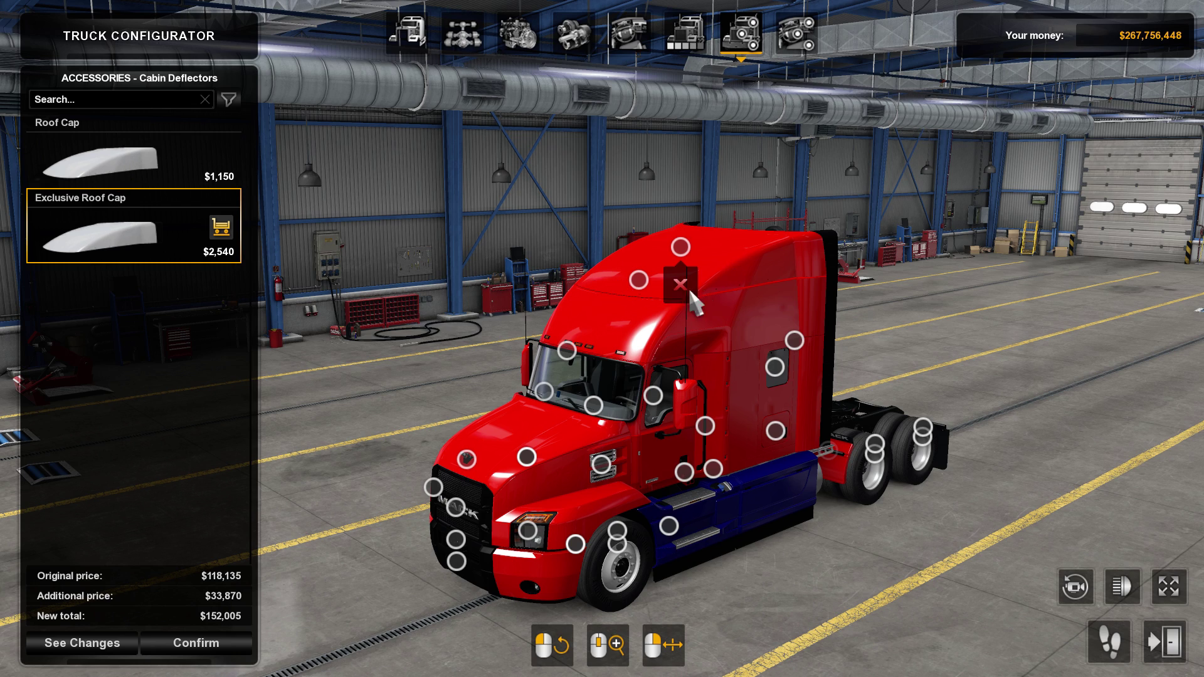
# - Fit chrome window trim, then pick the 48" Sleeper cab
pyautogui.click(775, 367)
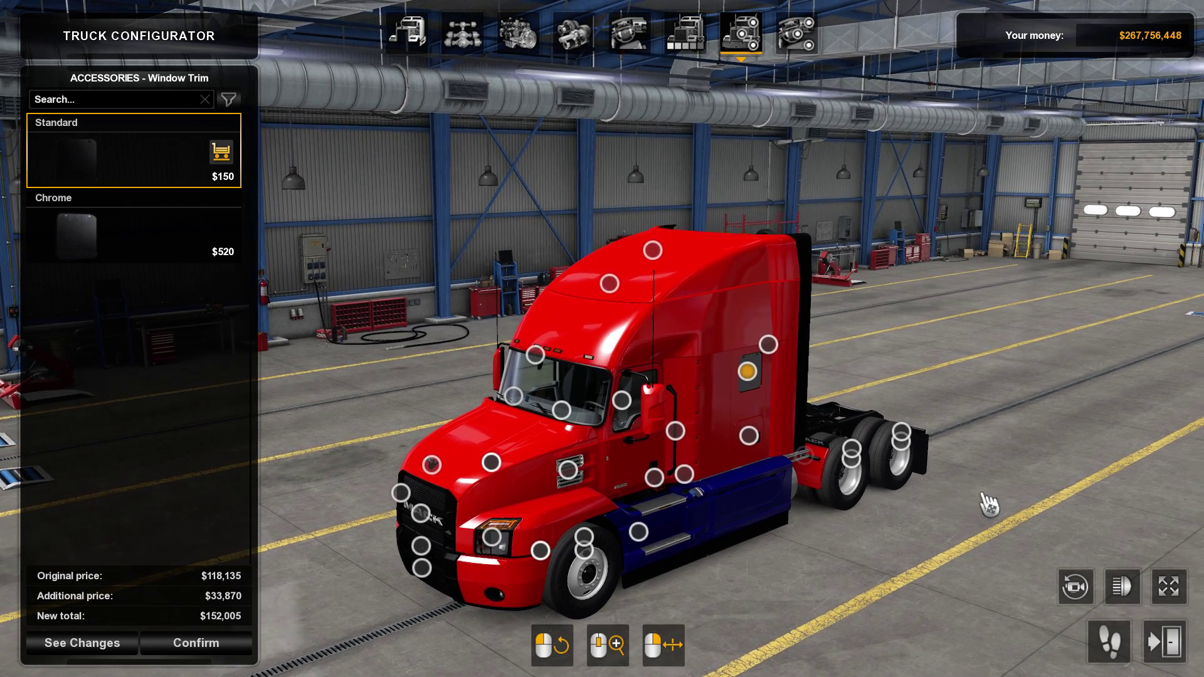
pyautogui.click(177, 237)
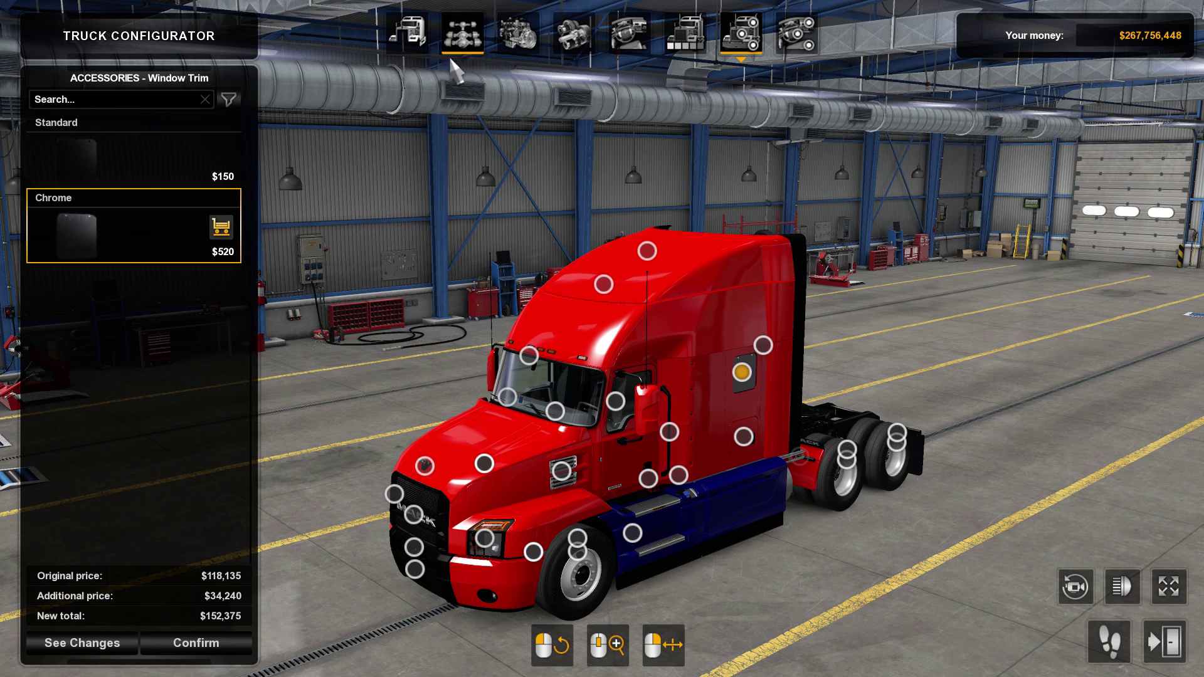
pyautogui.click(406, 31)
pyautogui.click(220, 207)
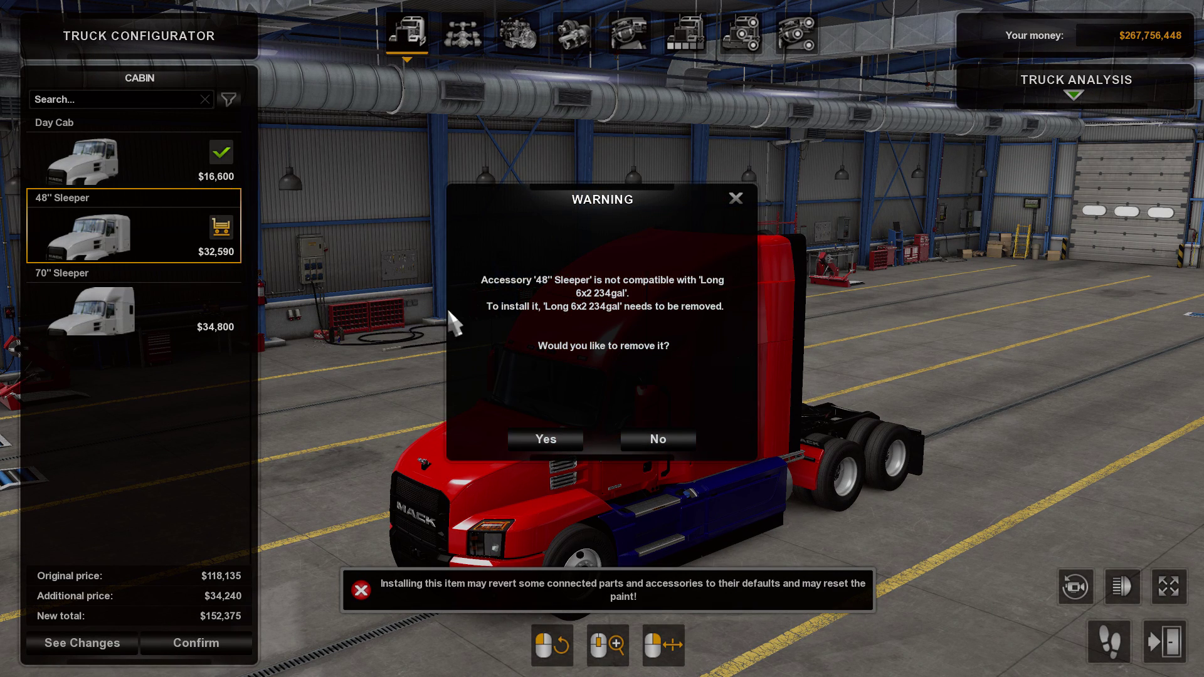
# - Make the truck a Day Cab and apply the Mack test paint job
pyautogui.click(564, 439)
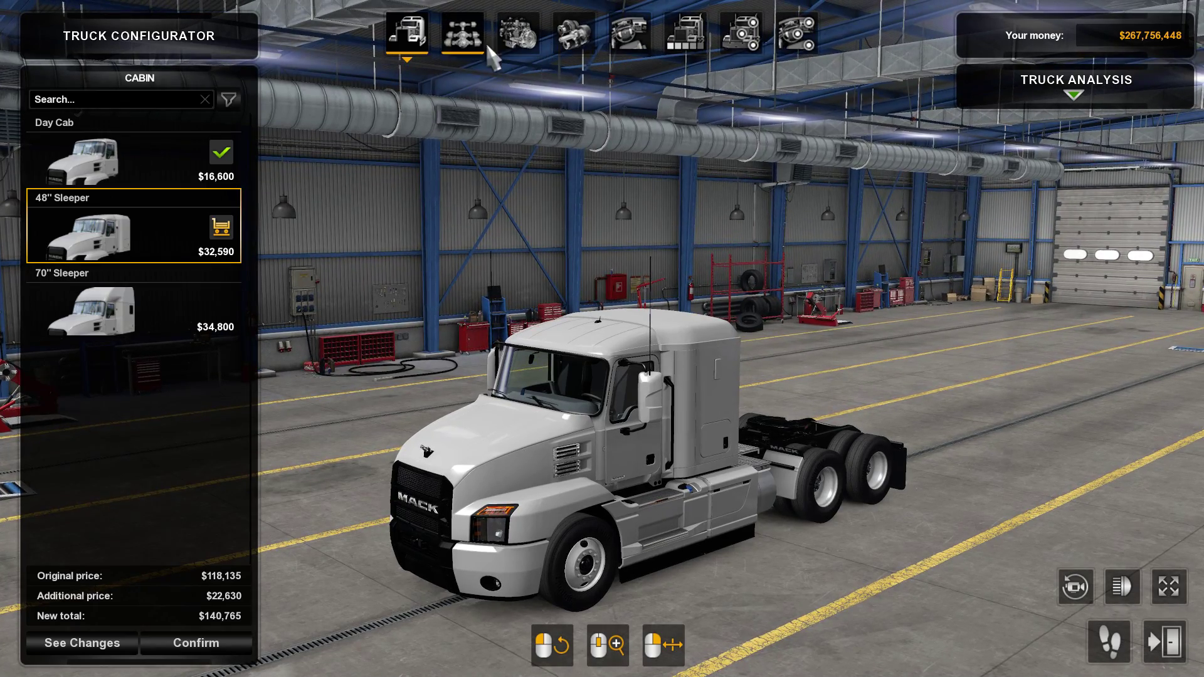
pyautogui.click(135, 160)
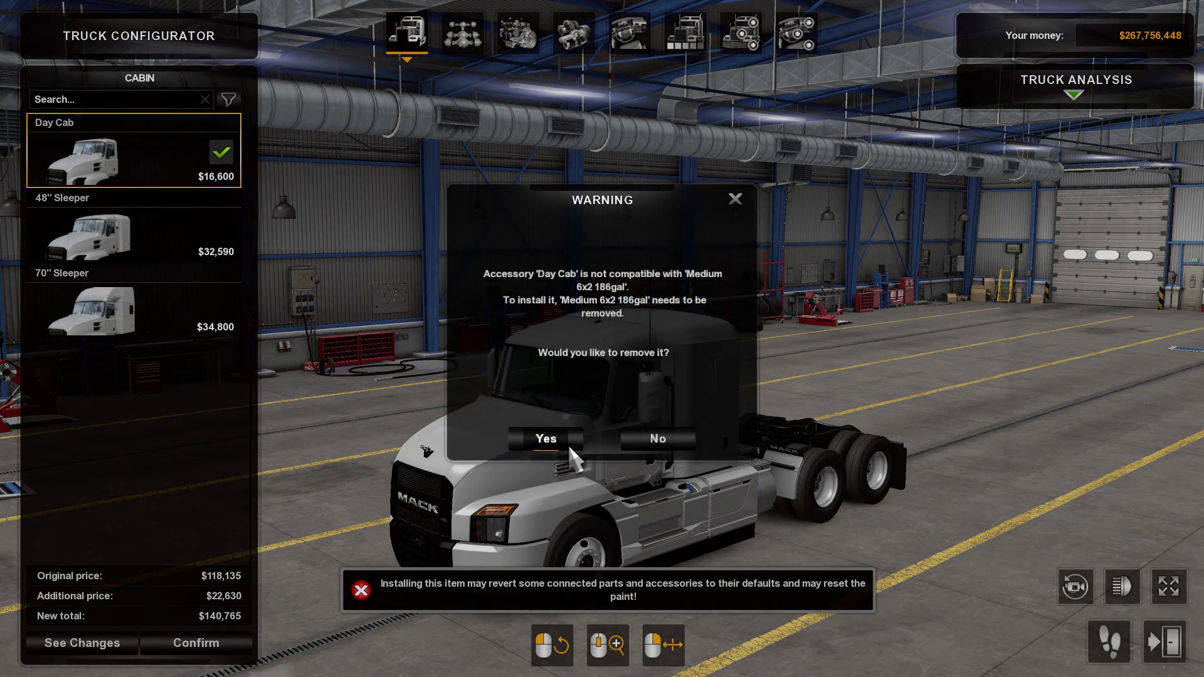
pyautogui.click(568, 442)
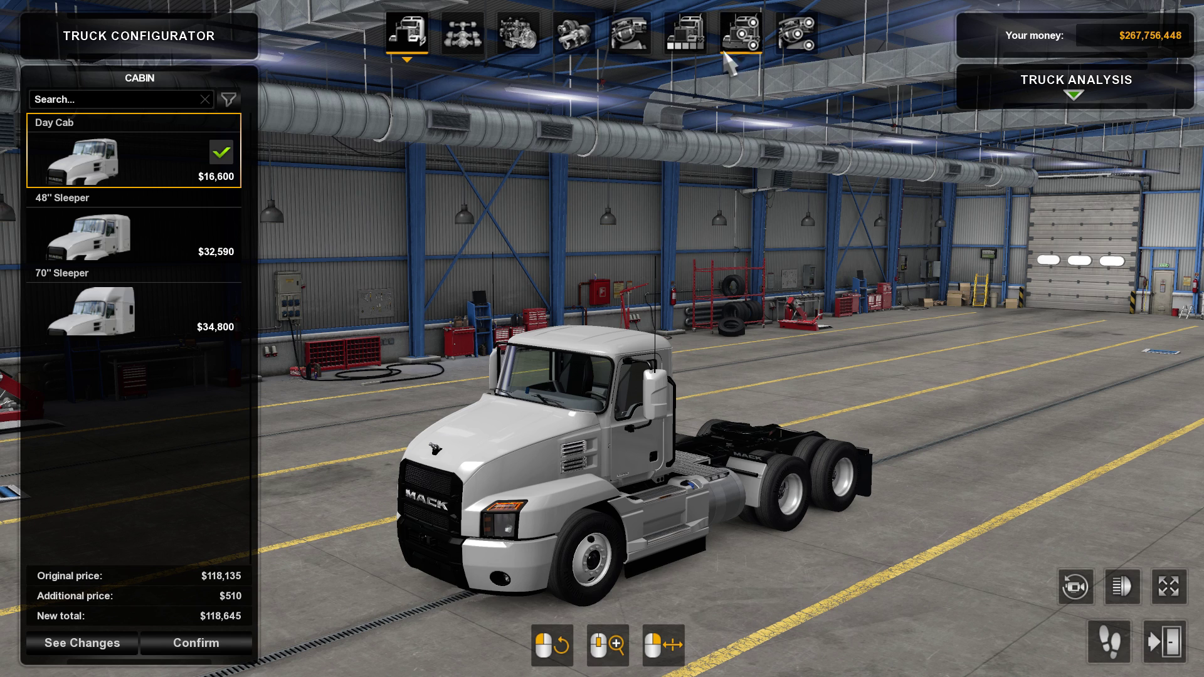
pyautogui.click(677, 41)
pyautogui.click(123, 148)
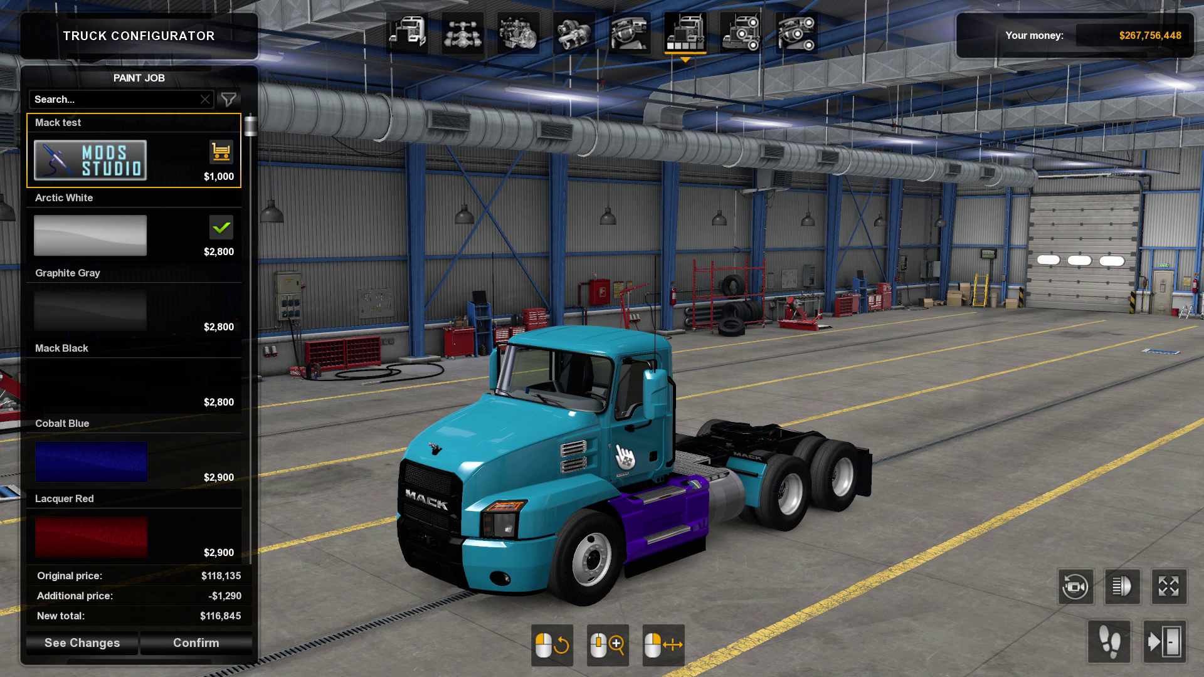
# - Switch to the 48" Sleeper cab and reapply the Mack test paint job
pyautogui.click(408, 35)
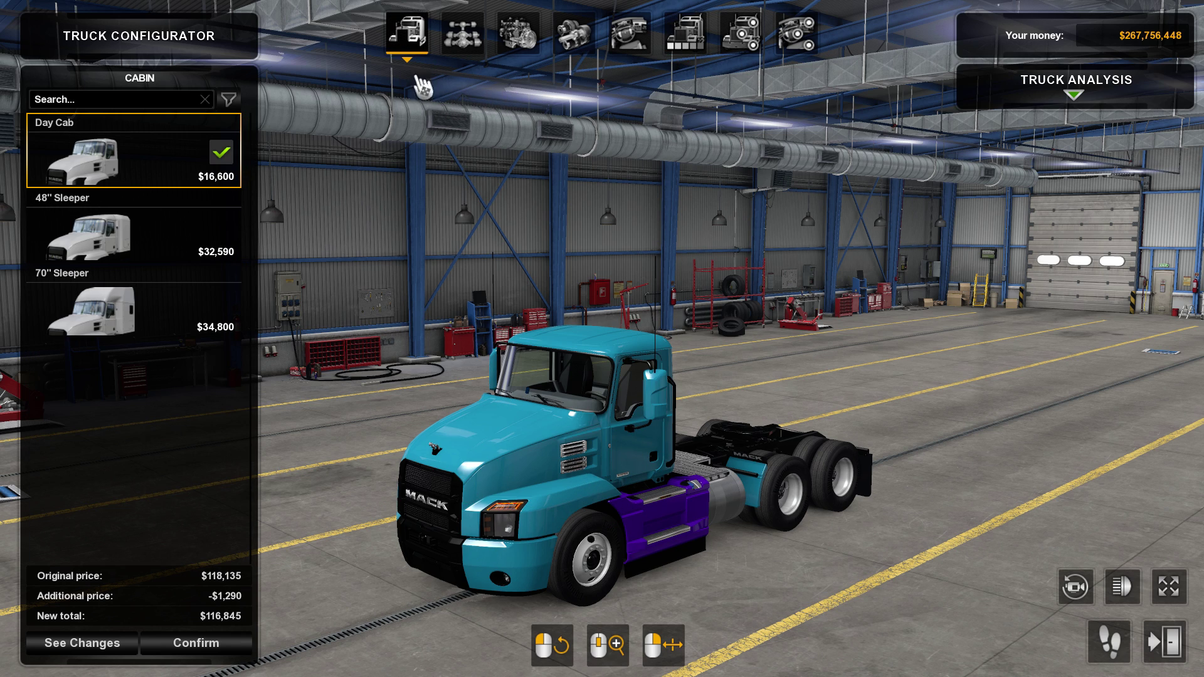
pyautogui.click(133, 229)
pyautogui.click(546, 440)
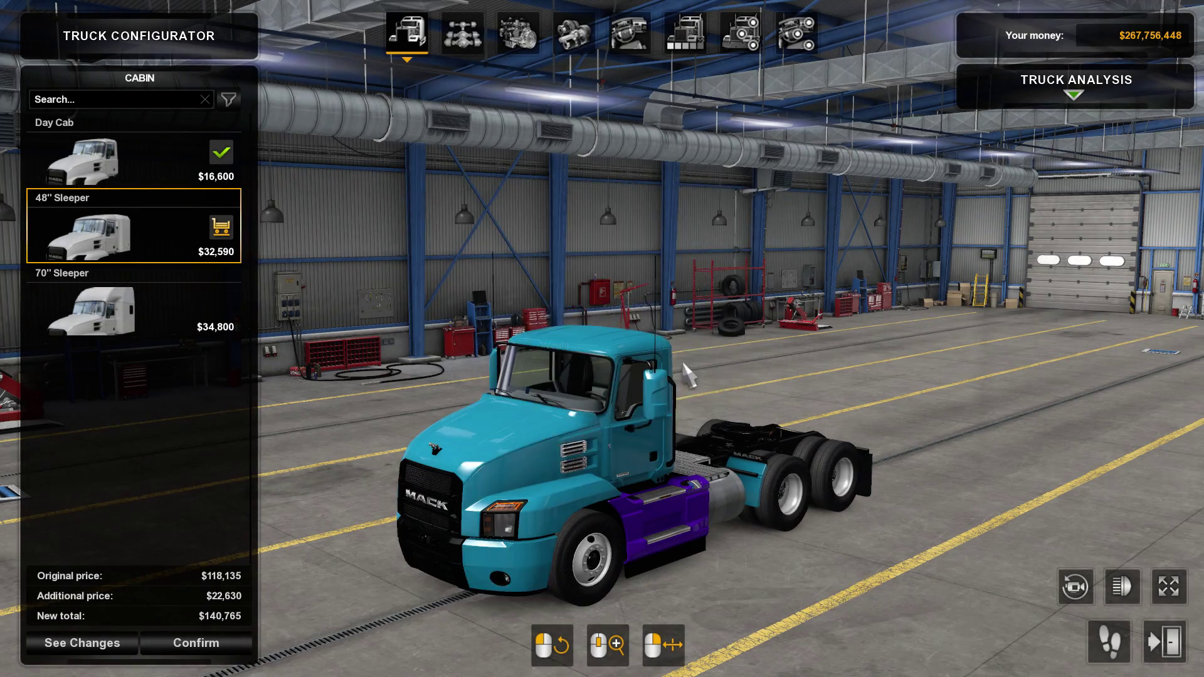
pyautogui.click(685, 35)
pyautogui.click(169, 182)
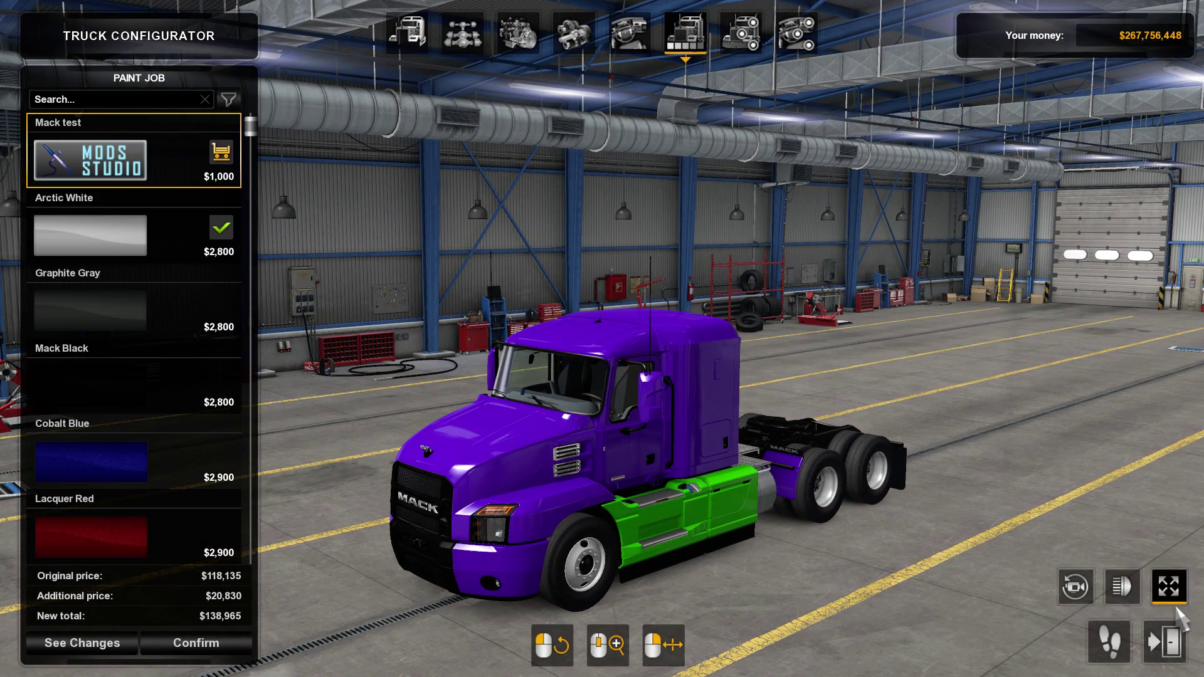
# - Leave the truck configurator, discarding all modifications, and exit the dealership
pyautogui.click(1164, 641)
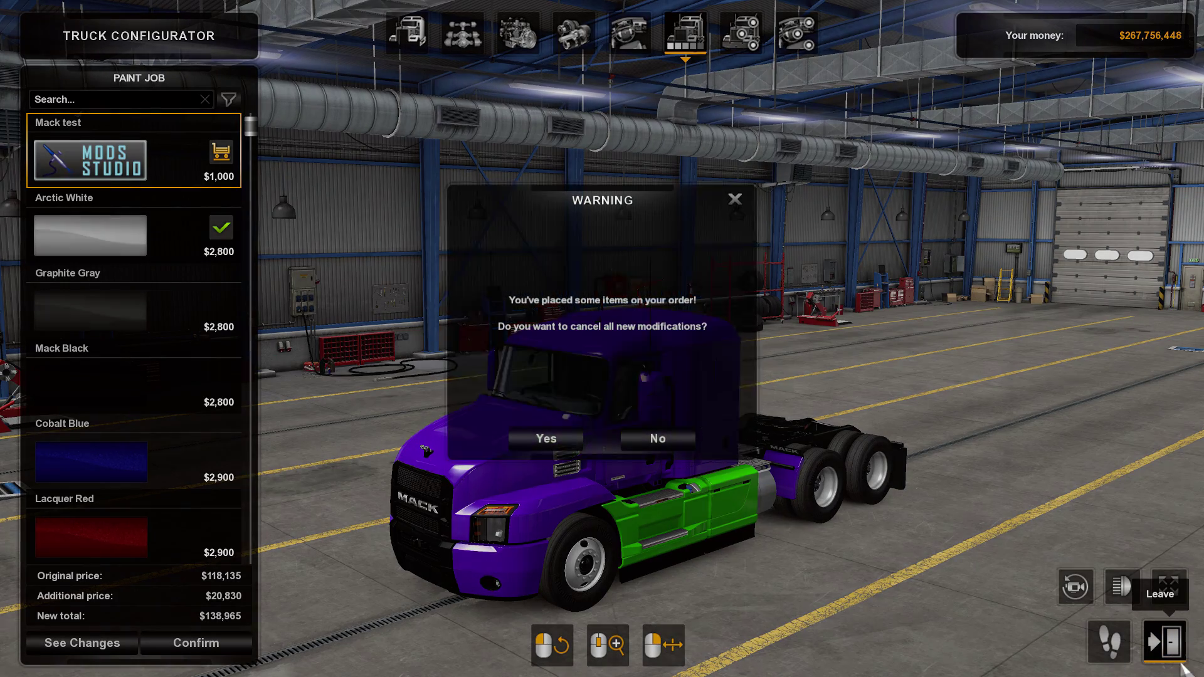
pyautogui.click(543, 441)
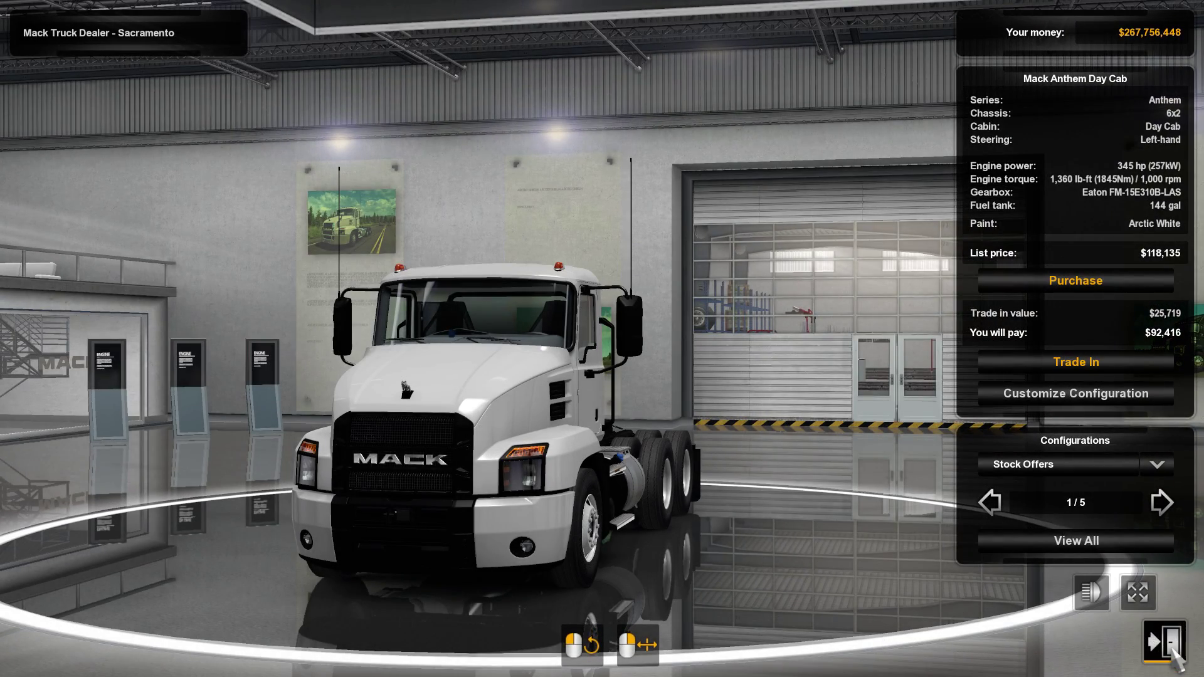
pyautogui.click(1166, 642)
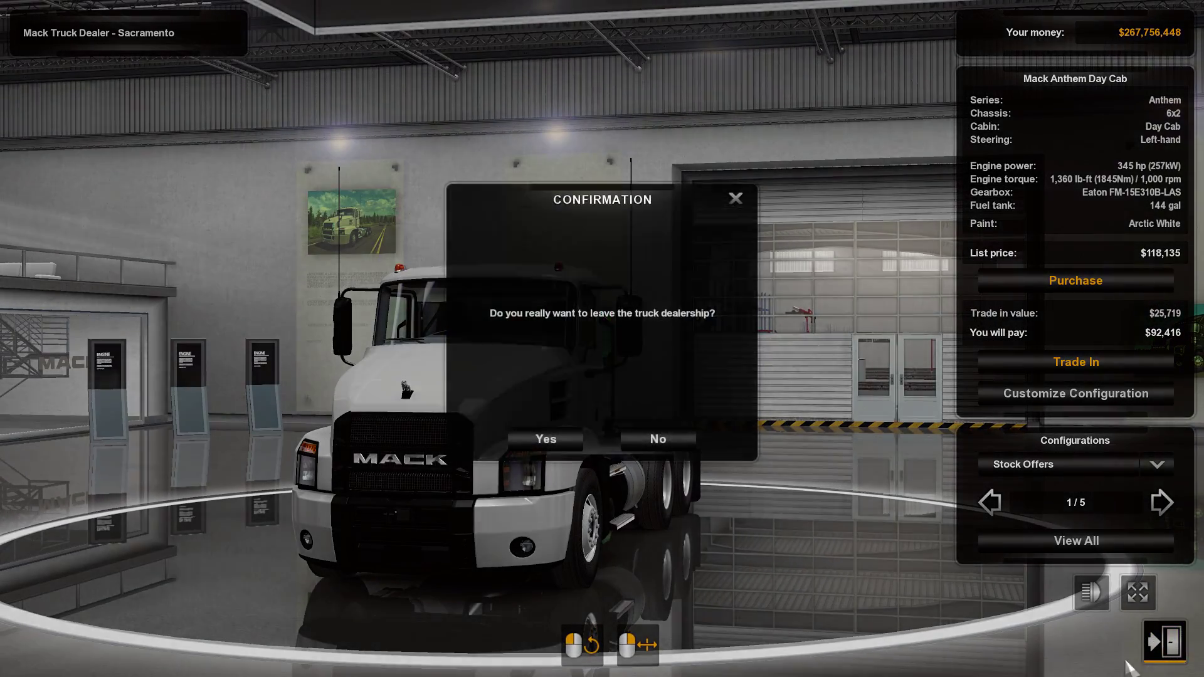
pyautogui.click(546, 437)
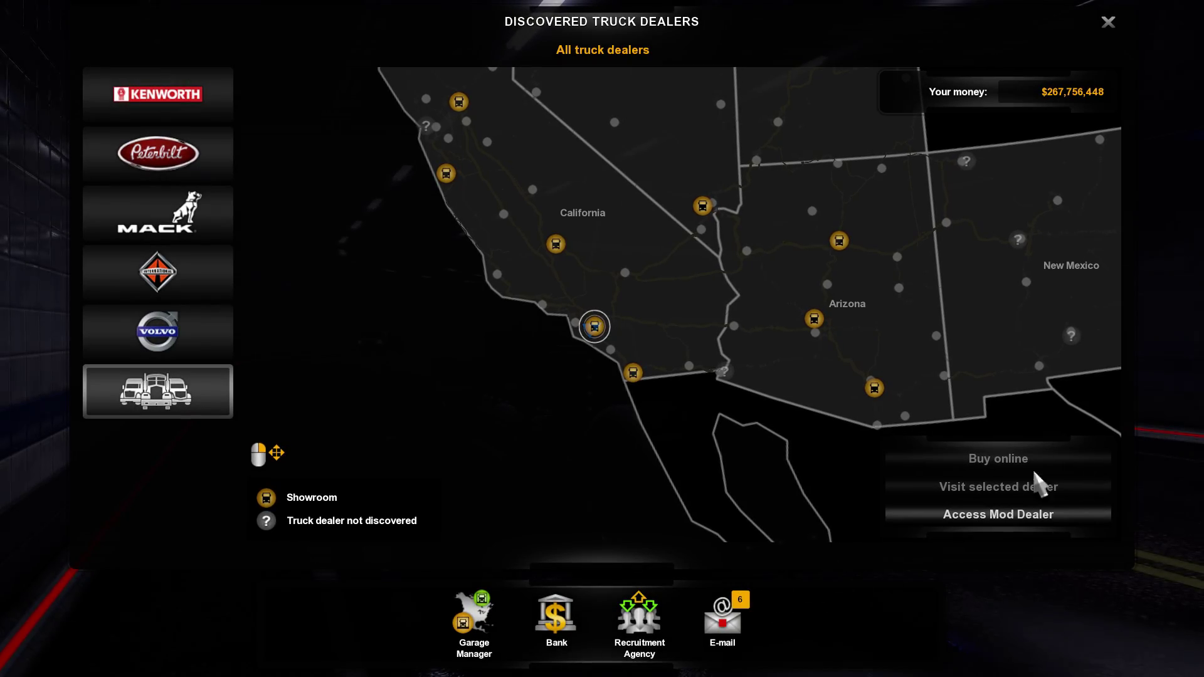
# - Close the dealers map and quit American Truck Simulator
pyautogui.press('Escape')
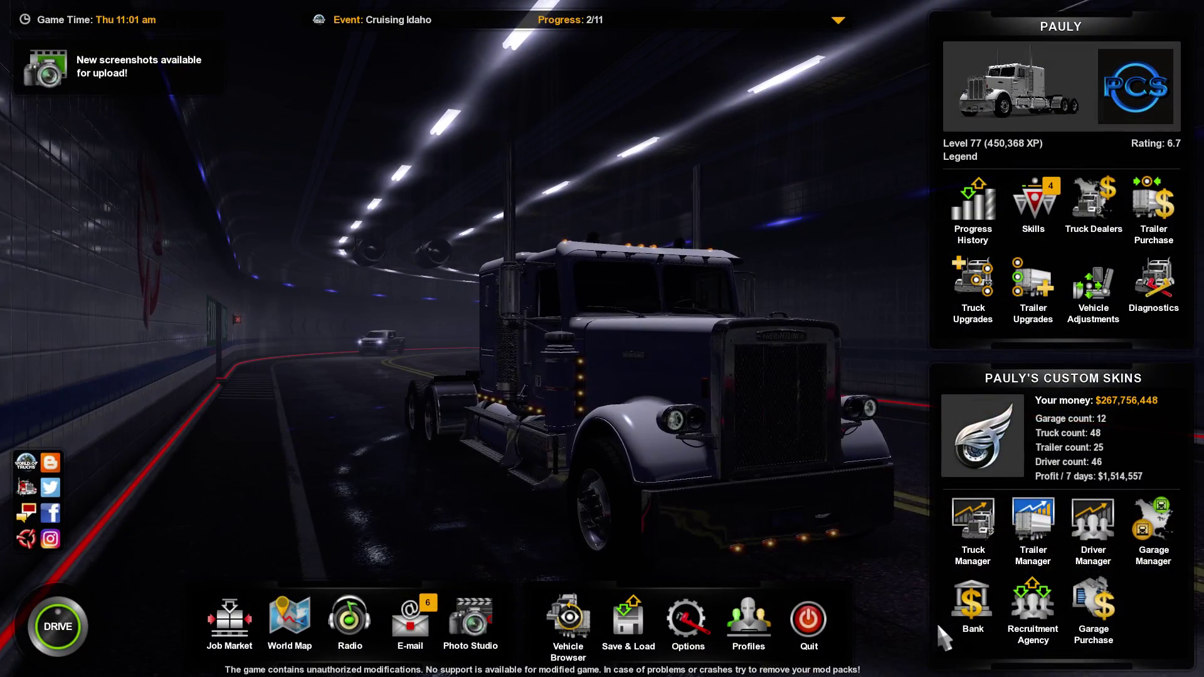
pyautogui.click(815, 621)
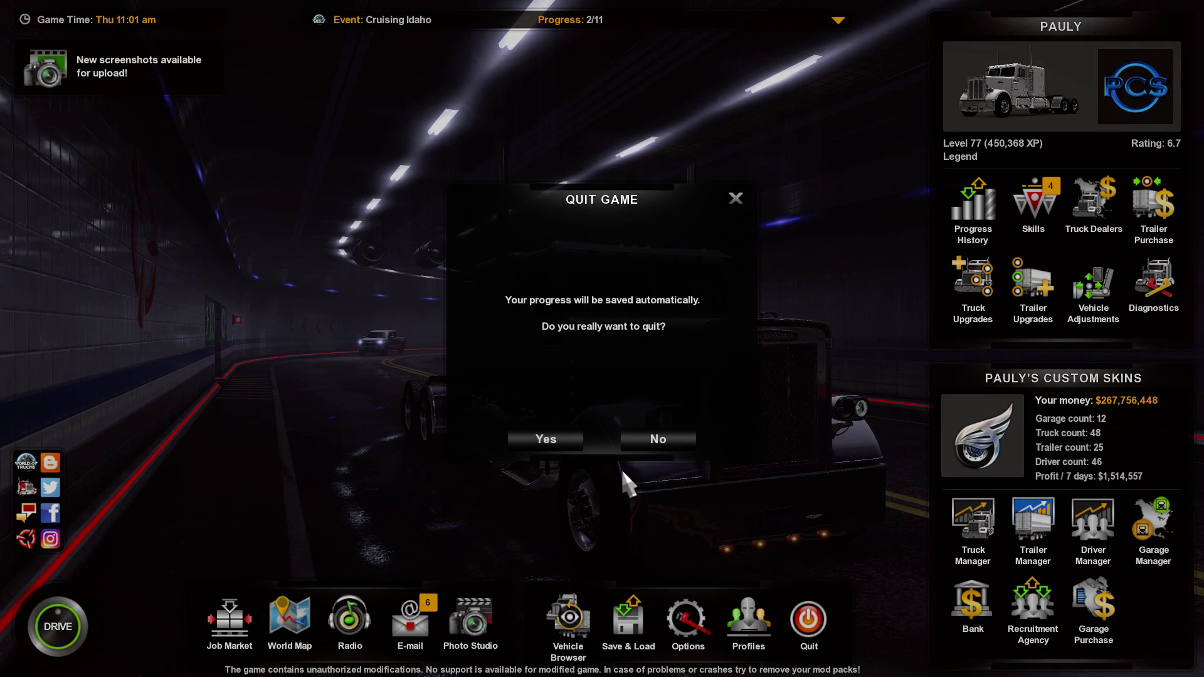
pyautogui.click(534, 434)
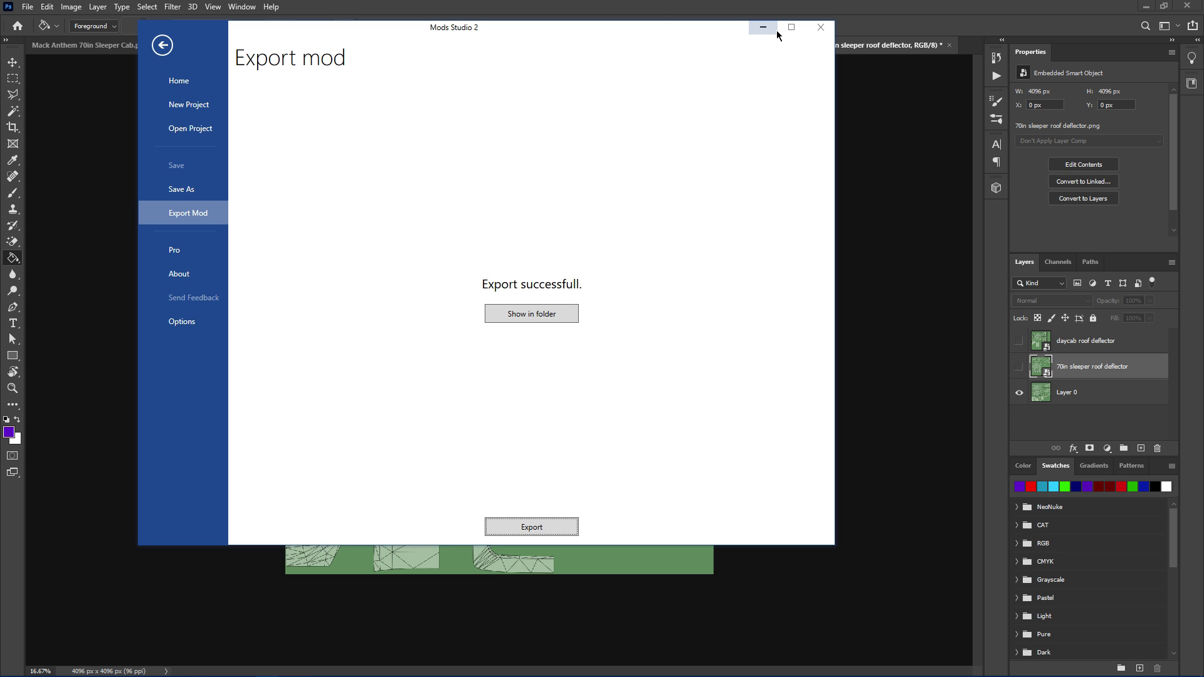
# - Minimise Mods Studio 2 and switch to the Scania DDS Files Explorer window
pyautogui.click(761, 28)
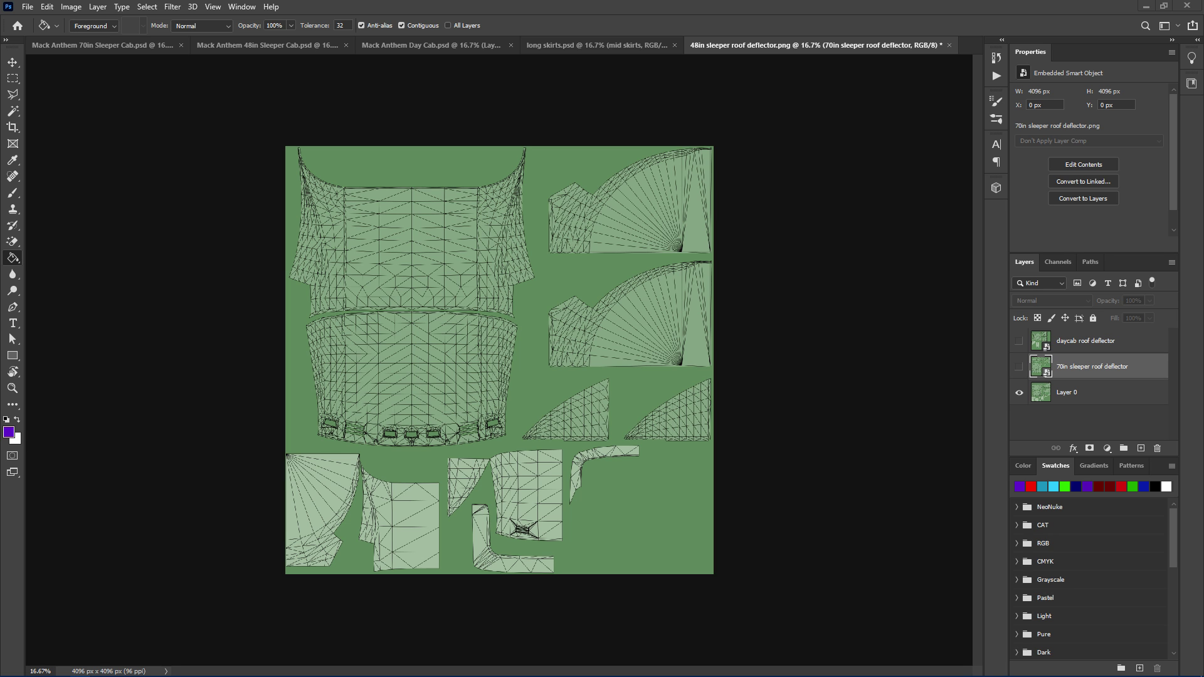
pyautogui.hotkey('alt', 'Tab')
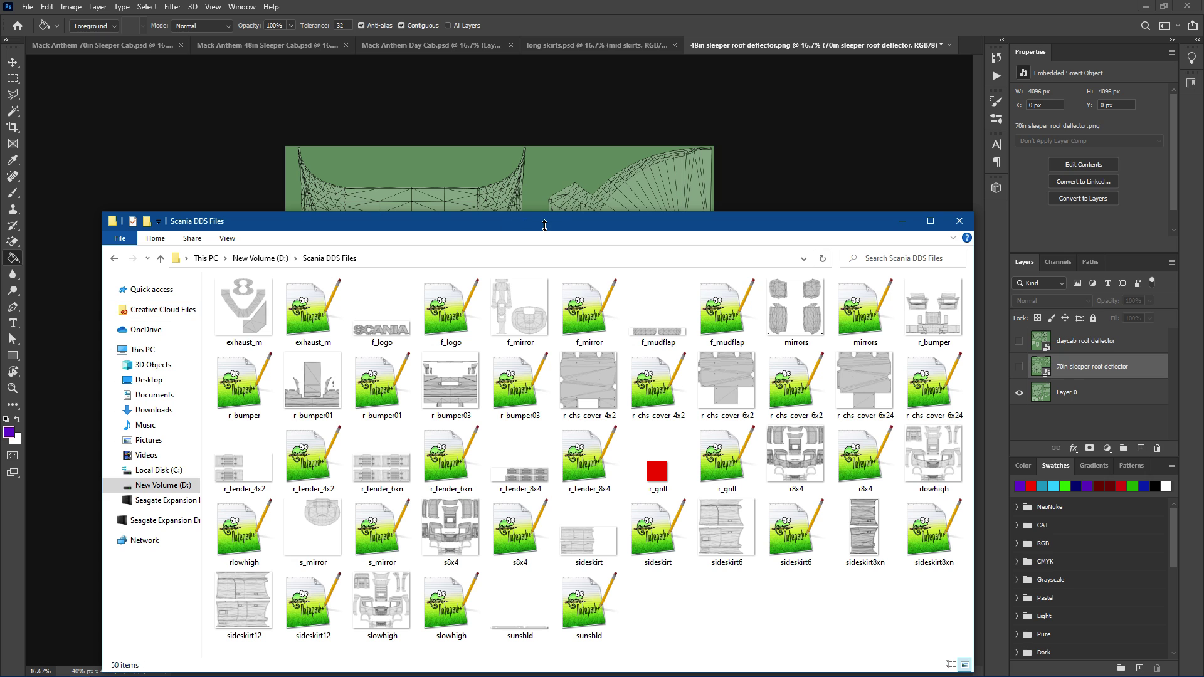
# - Move the Scania DDS Files folder window up and to the left
pyautogui.moveTo(527, 224); pyautogui.dragTo(485, 78)
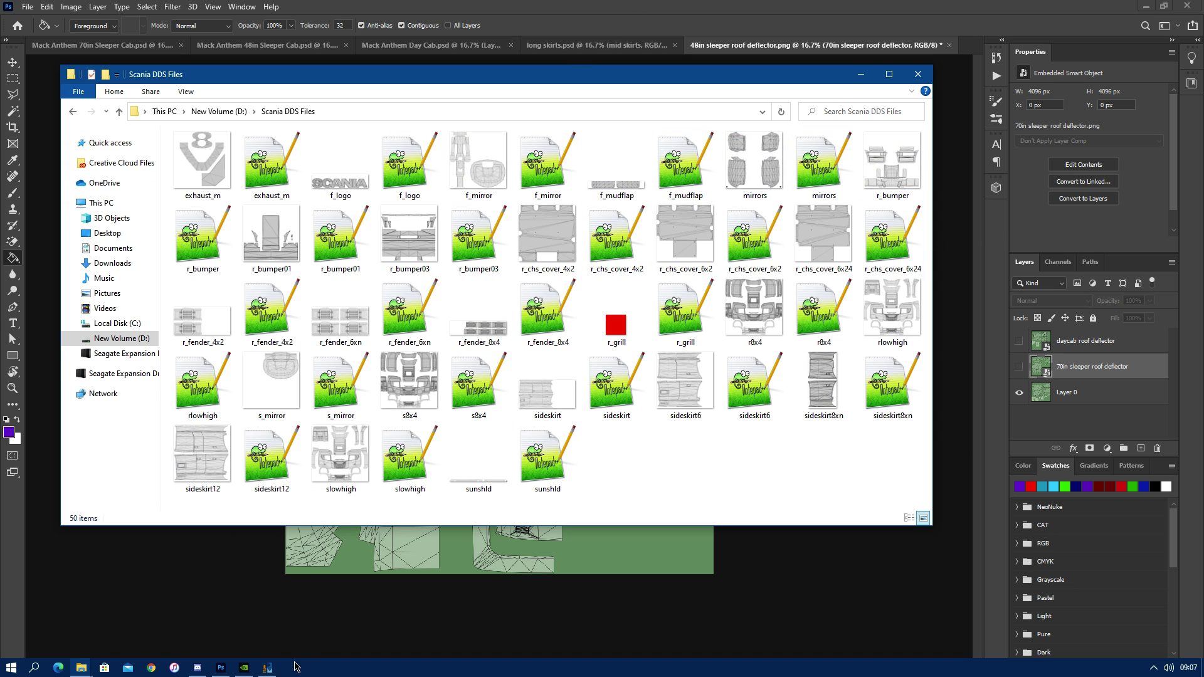
# - Start a new ETS2 project with the Advanced Truck Skin template targeting the Scania S NextGen
pyautogui.click(266, 667)
pyautogui.click(188, 104)
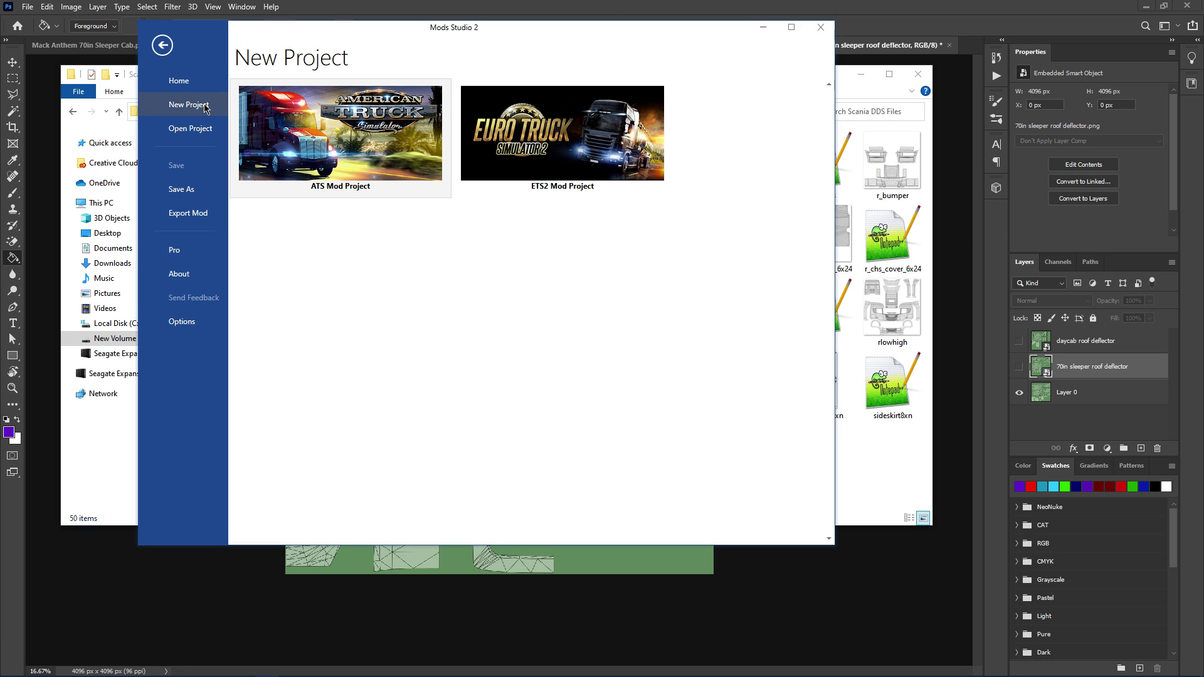
pyautogui.click(563, 190)
pyautogui.click(161, 75)
pyautogui.scroll(-1, 188, 263)
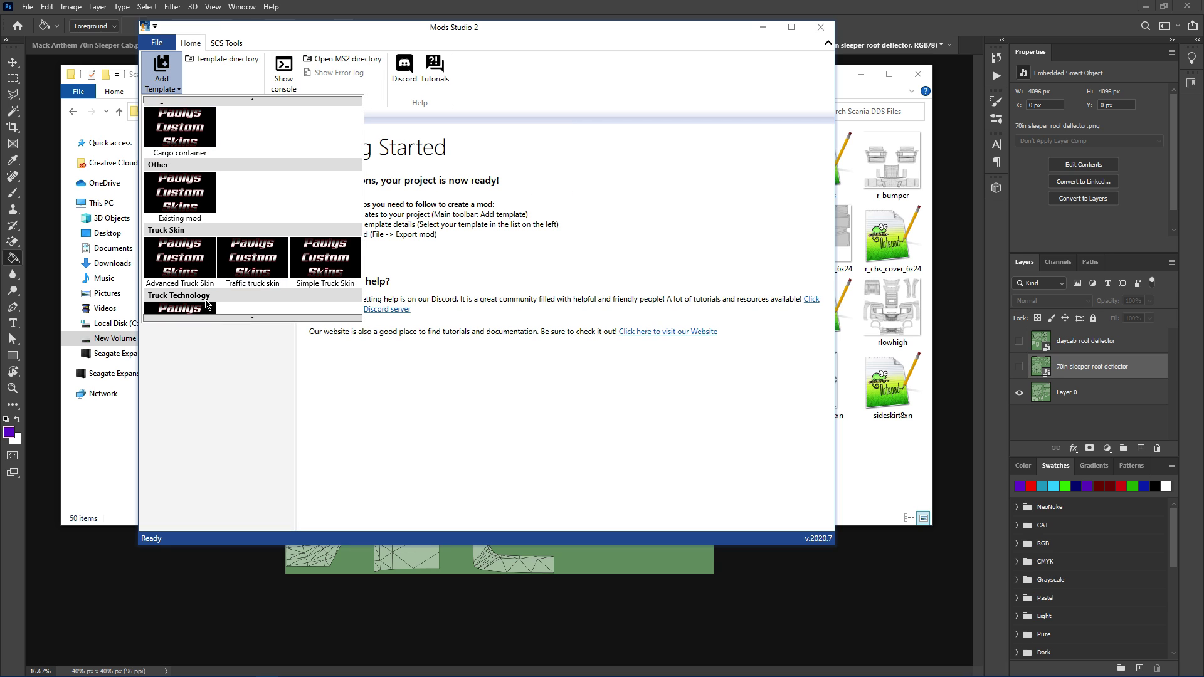
pyautogui.click(181, 263)
pyautogui.click(202, 133)
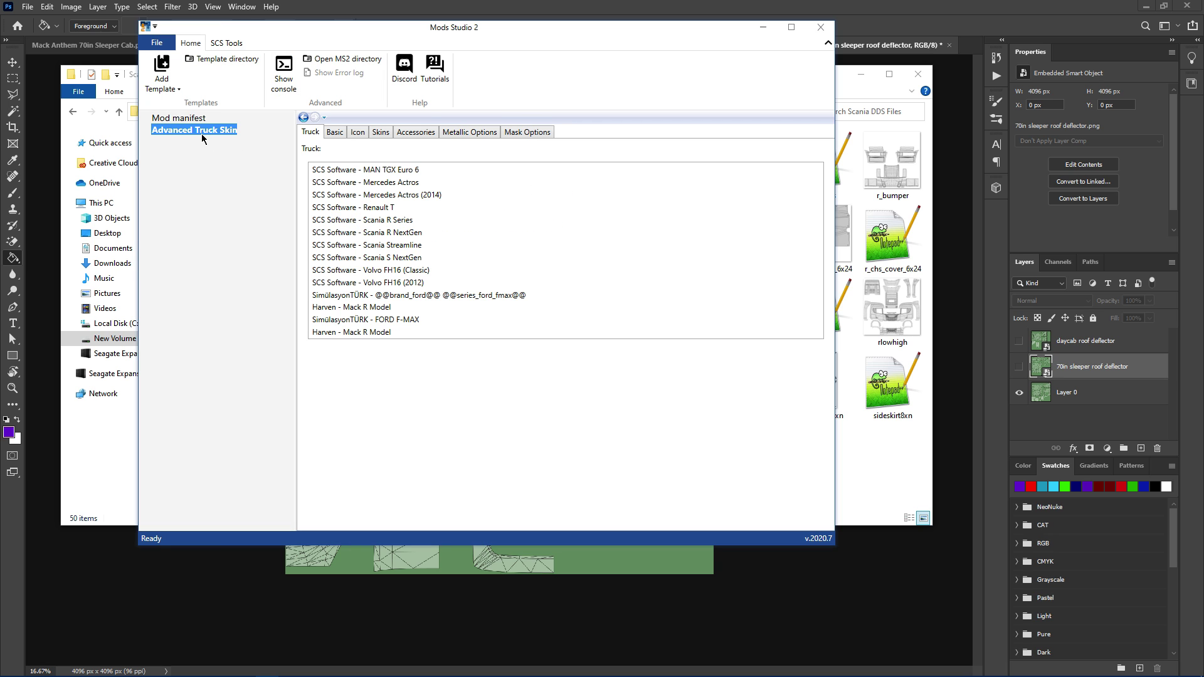
pyautogui.click(390, 262)
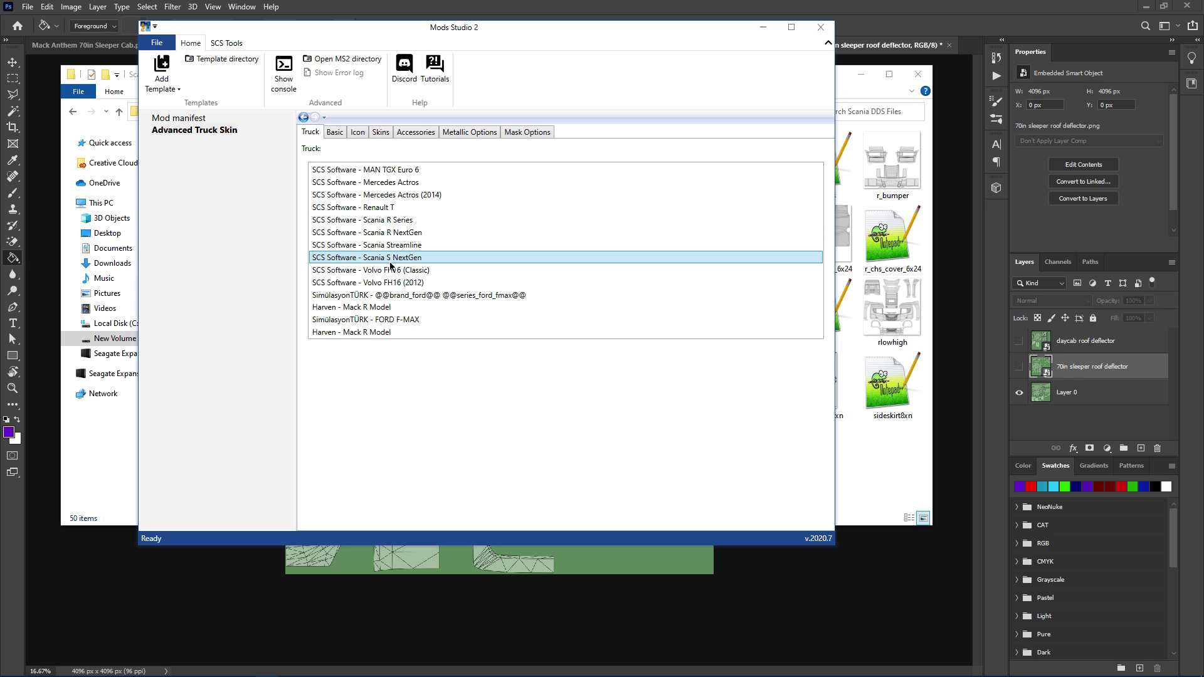
# - Add a High Roof cabin skin image entry and an empty accessory image entry
pyautogui.click(335, 133)
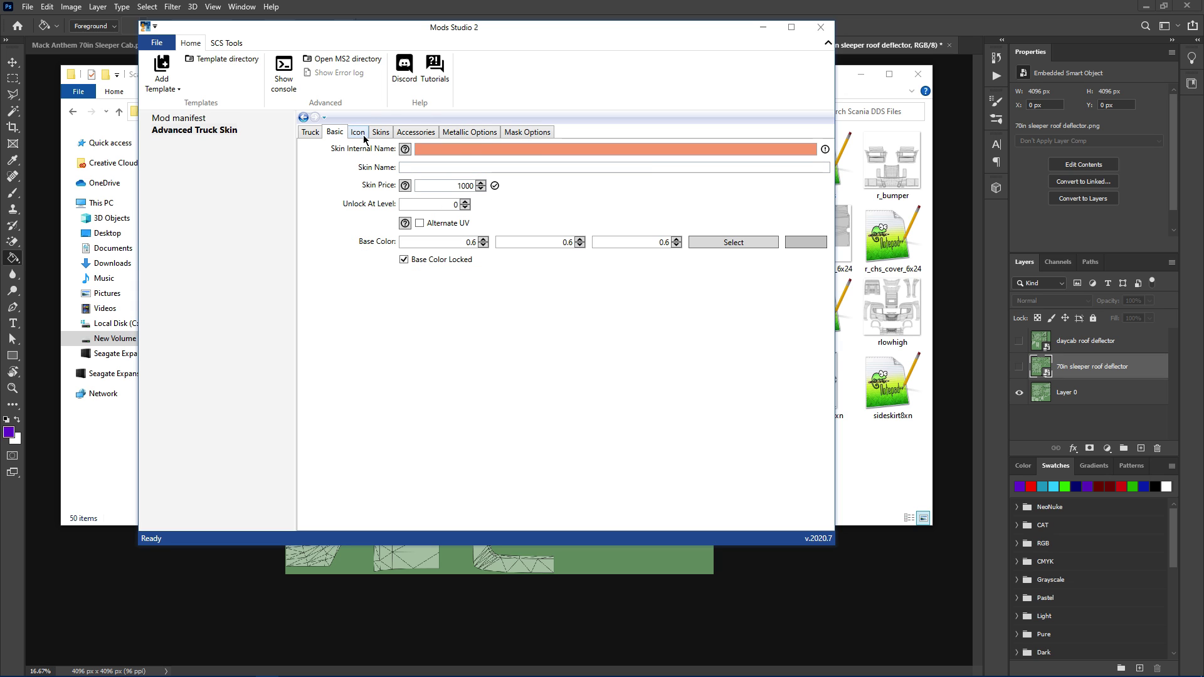
pyautogui.click(359, 133)
pyautogui.click(381, 134)
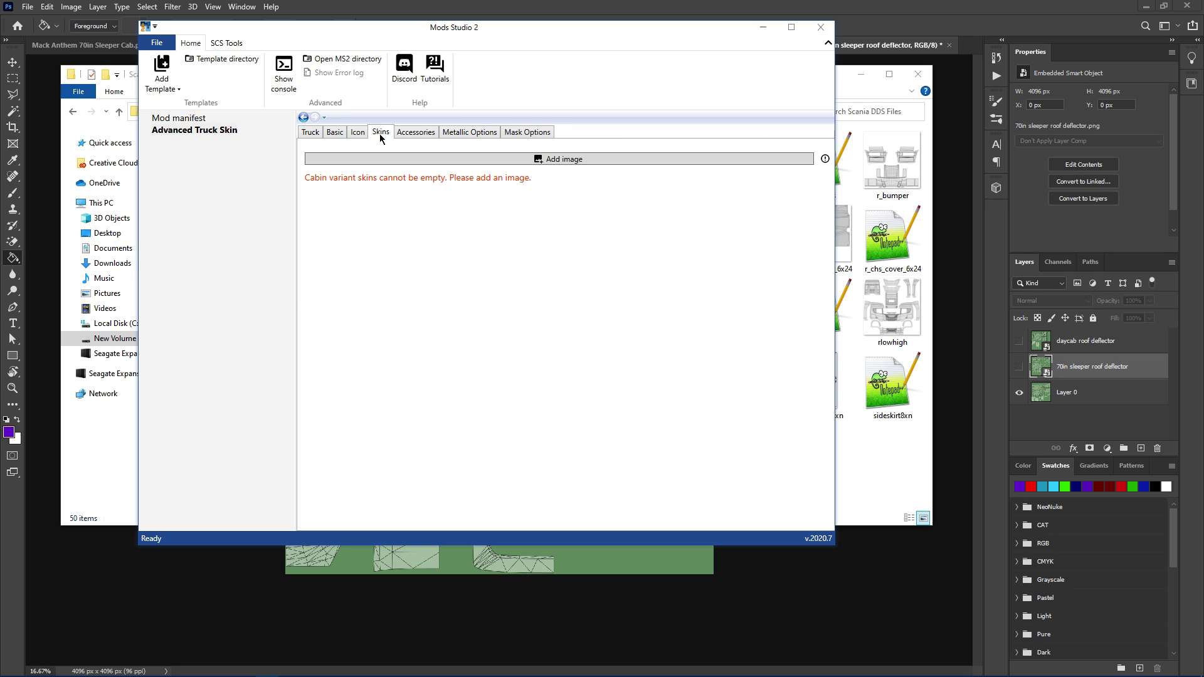
pyautogui.click(586, 160)
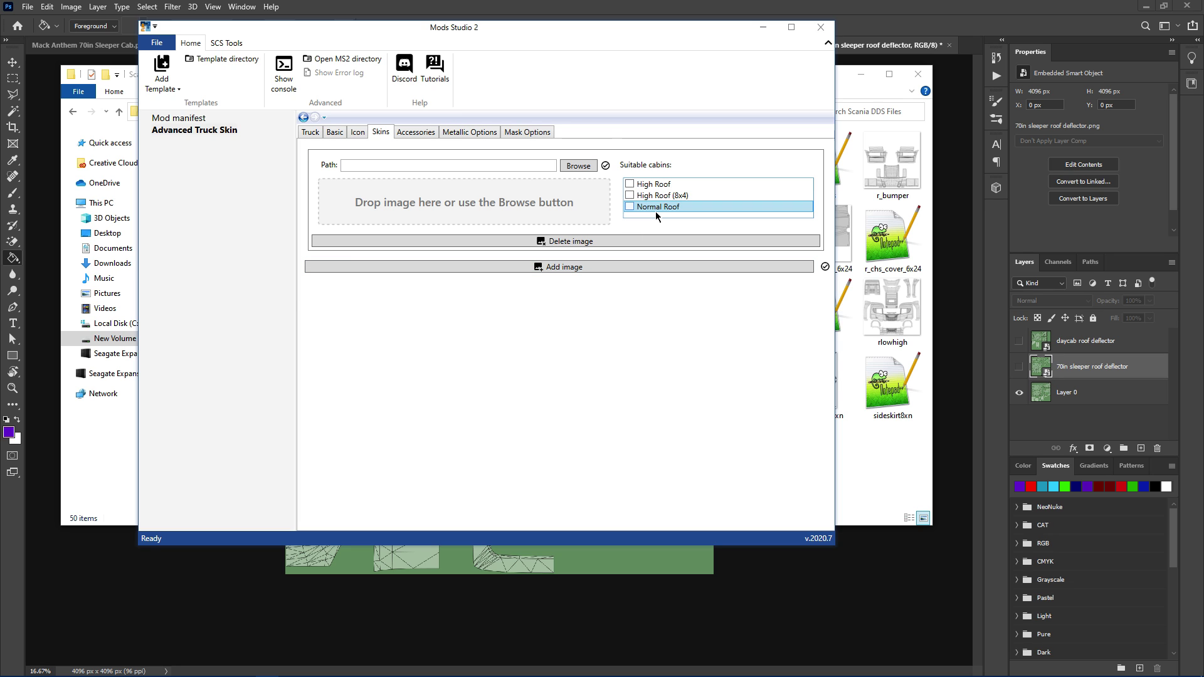
pyautogui.click(630, 184)
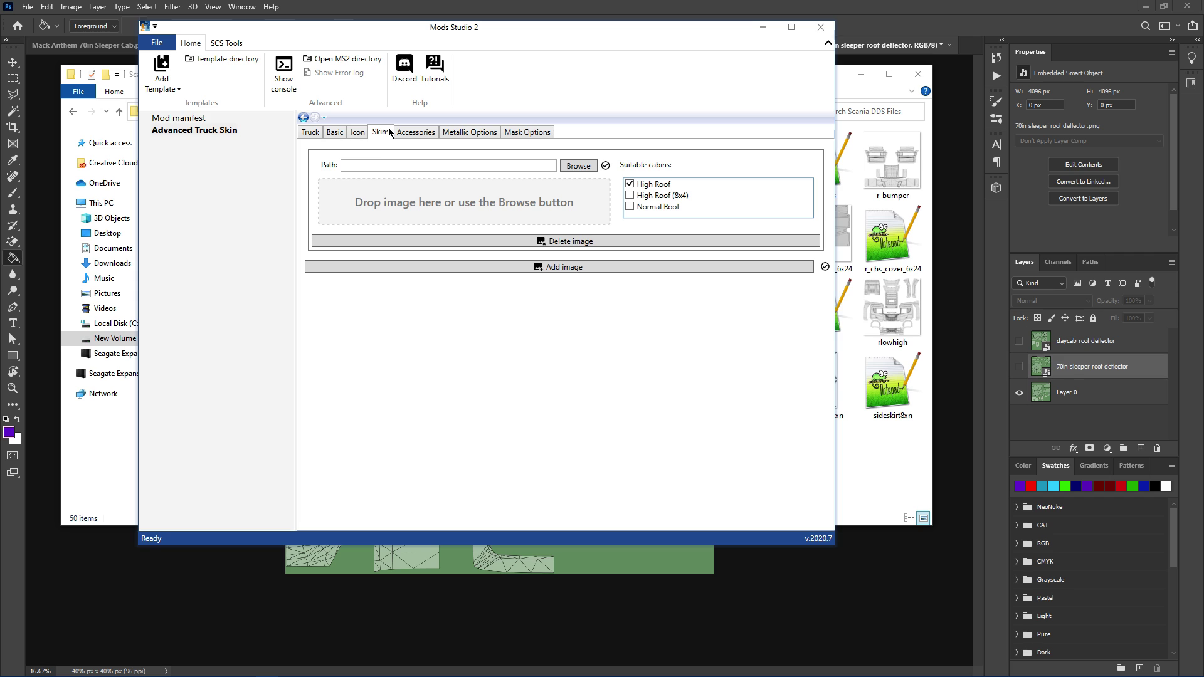
pyautogui.click(418, 134)
pyautogui.click(585, 161)
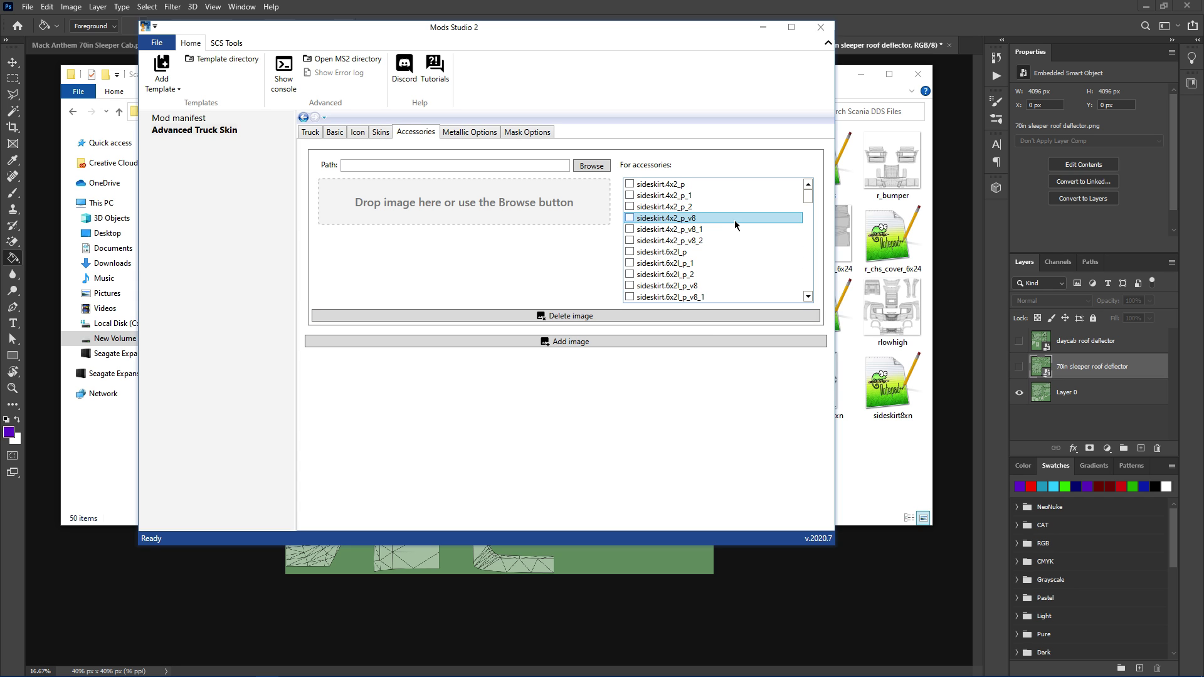
# - Review the 'For accessories' checklist, then switch to the mack test image folder
pyautogui.scroll(-4, 736, 227)
pyautogui.scroll(-6, 736, 228)
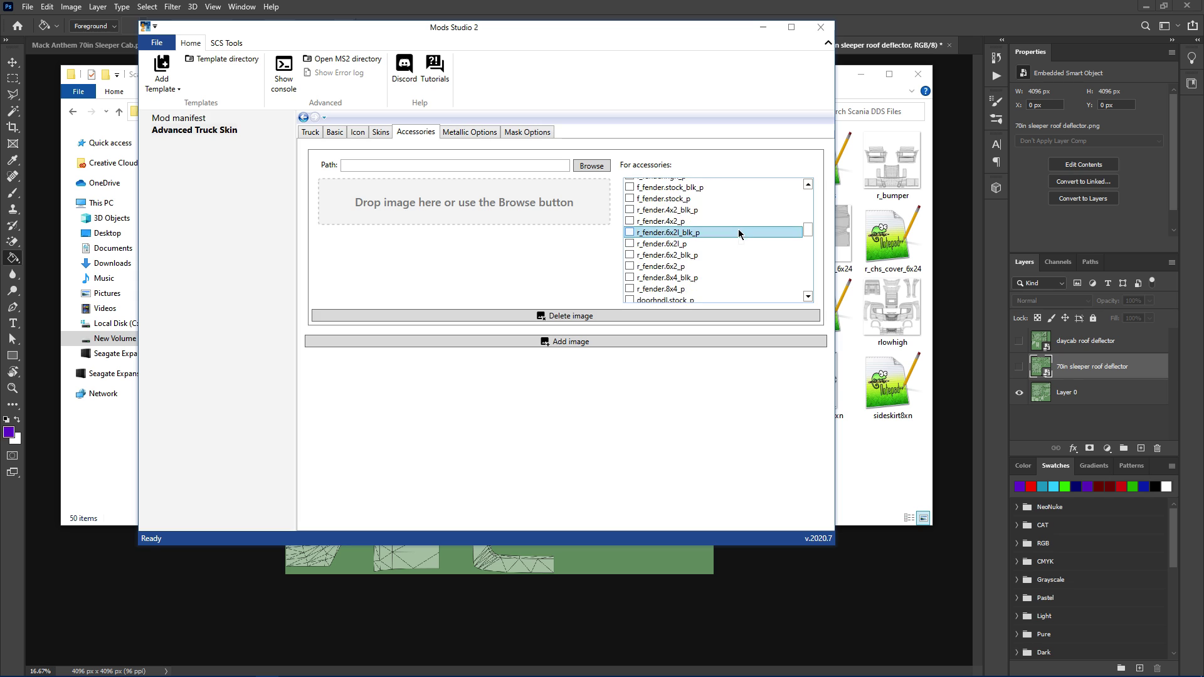
pyautogui.scroll(-6, 736, 241)
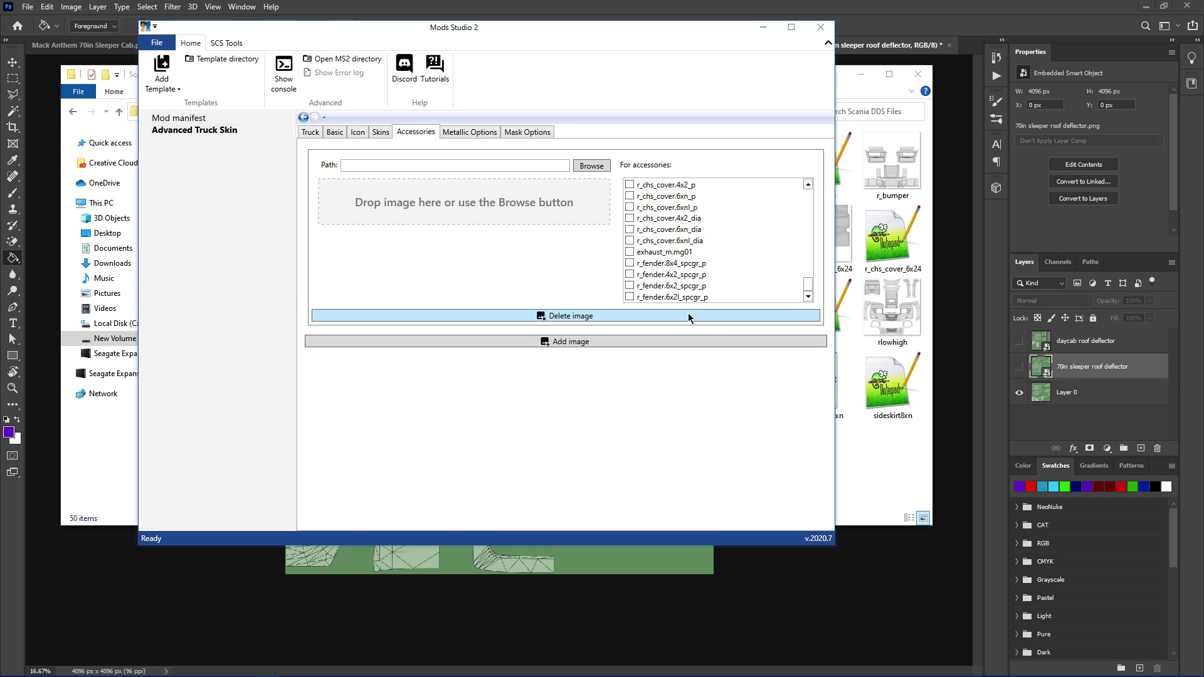
pyautogui.scroll(10, 699, 283)
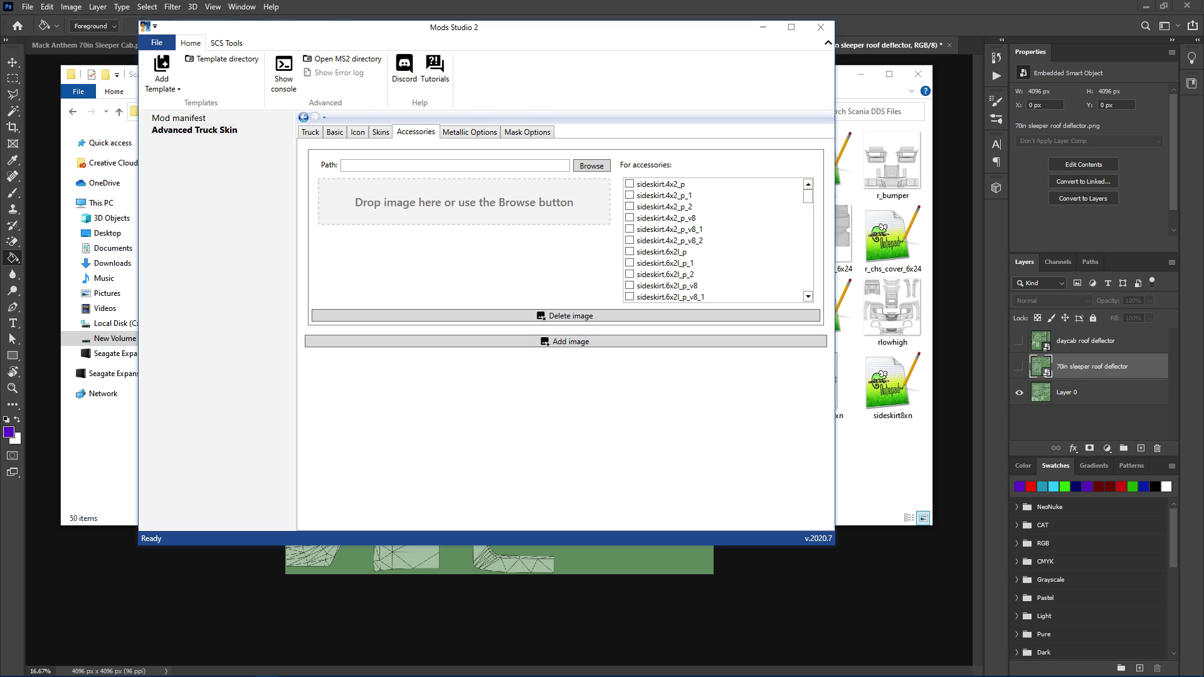
pyautogui.hotkey('alt', 'Tab')
pyautogui.hotkey('alt', 'Tab')
# - Load roofday.png as the accessory image and tick every accessory in its list
pyautogui.moveTo(497, 198); pyautogui.dragTo(498, 200)
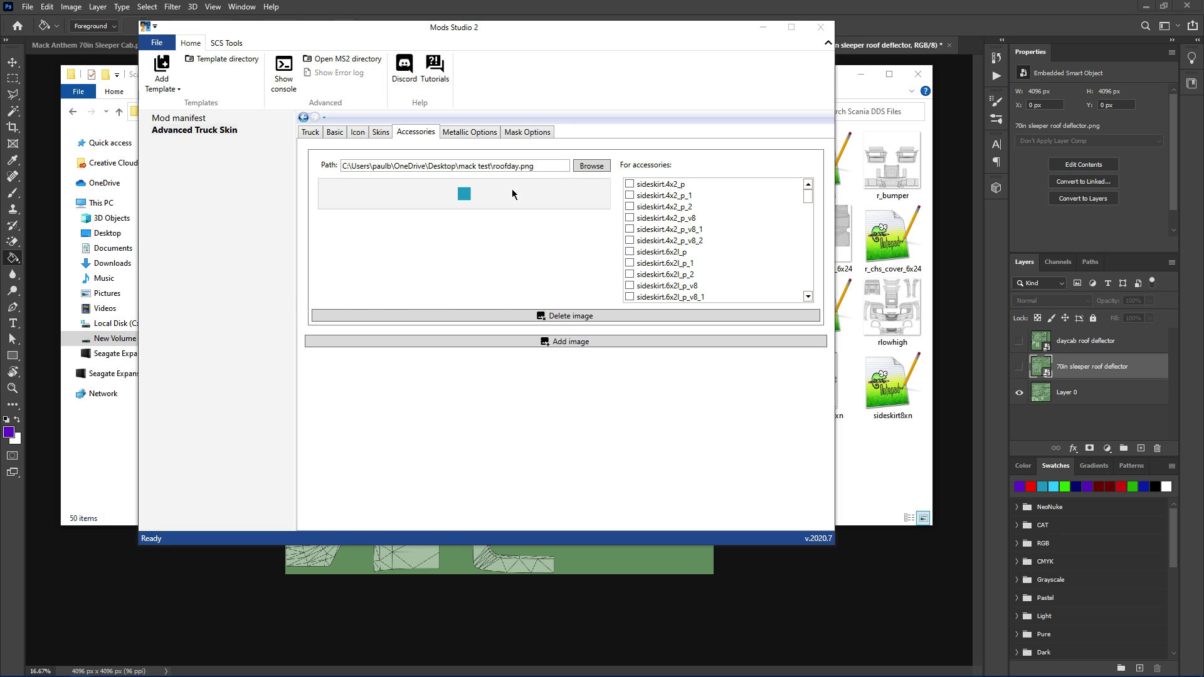
pyautogui.rightClick(649, 186)
pyautogui.click(703, 193)
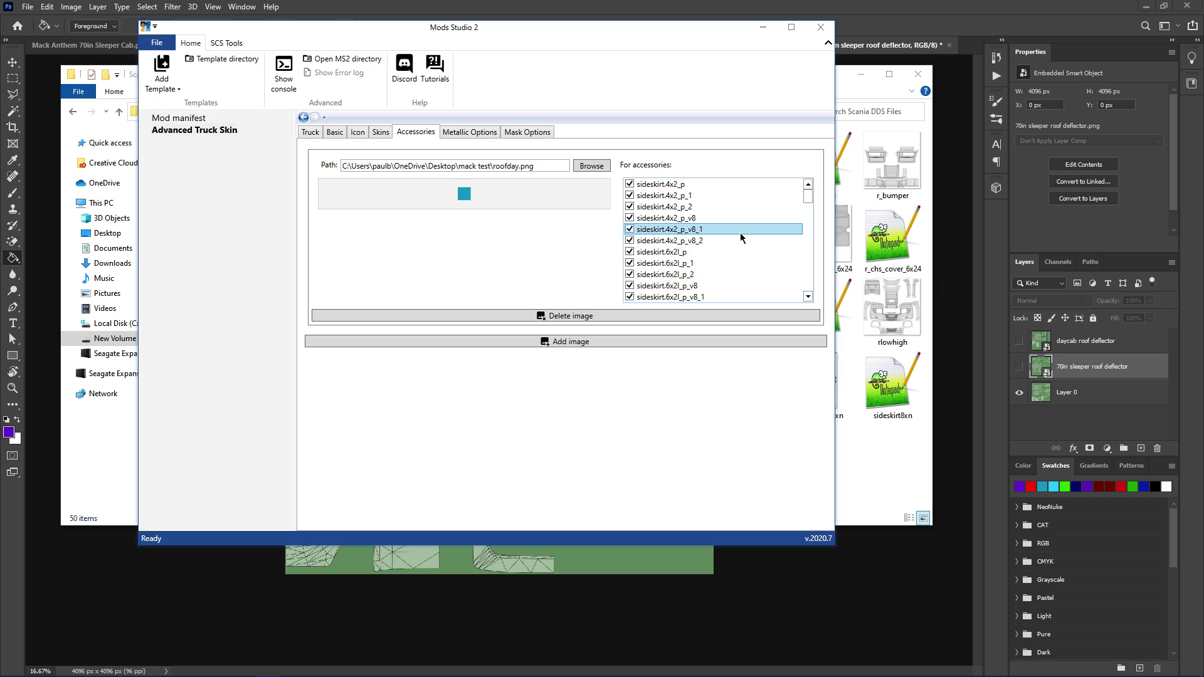
pyautogui.scroll(-20, 741, 237)
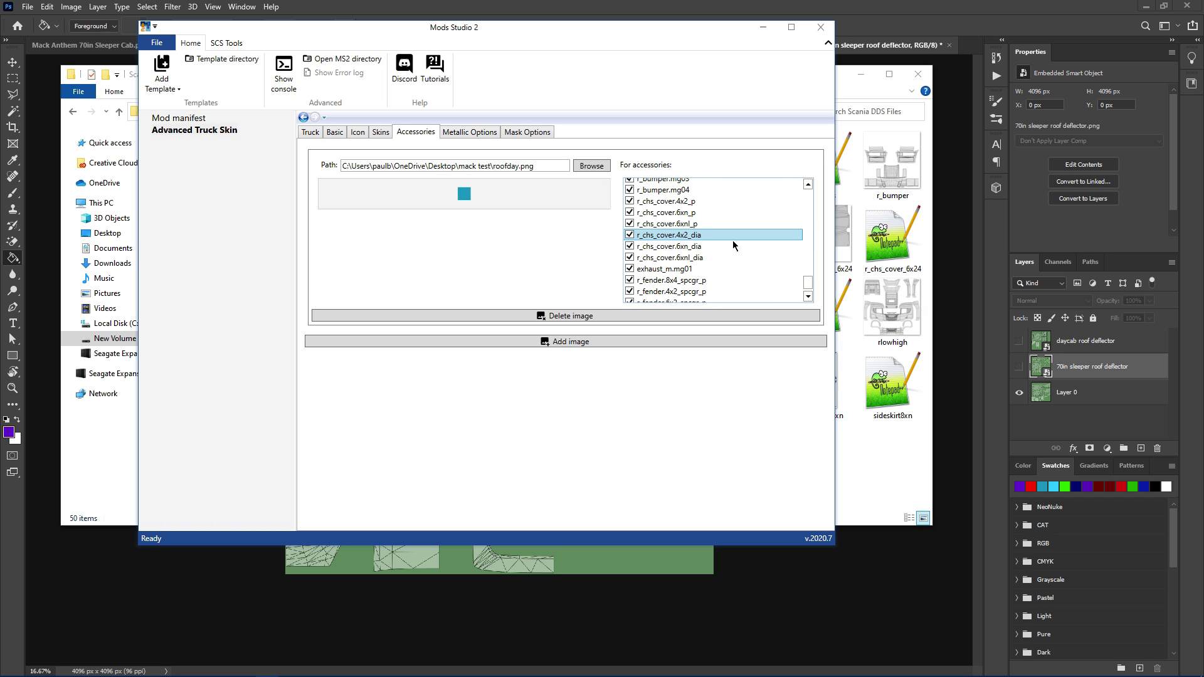
pyautogui.scroll(-1, 734, 244)
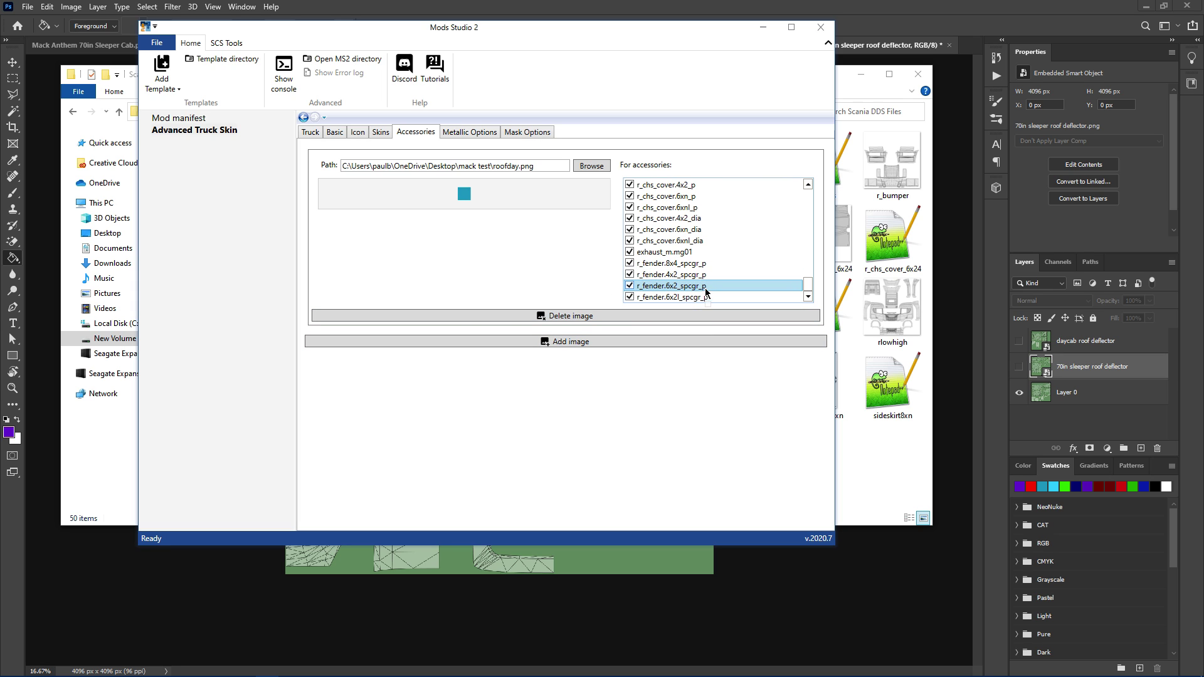
pyautogui.scroll(5, 755, 303)
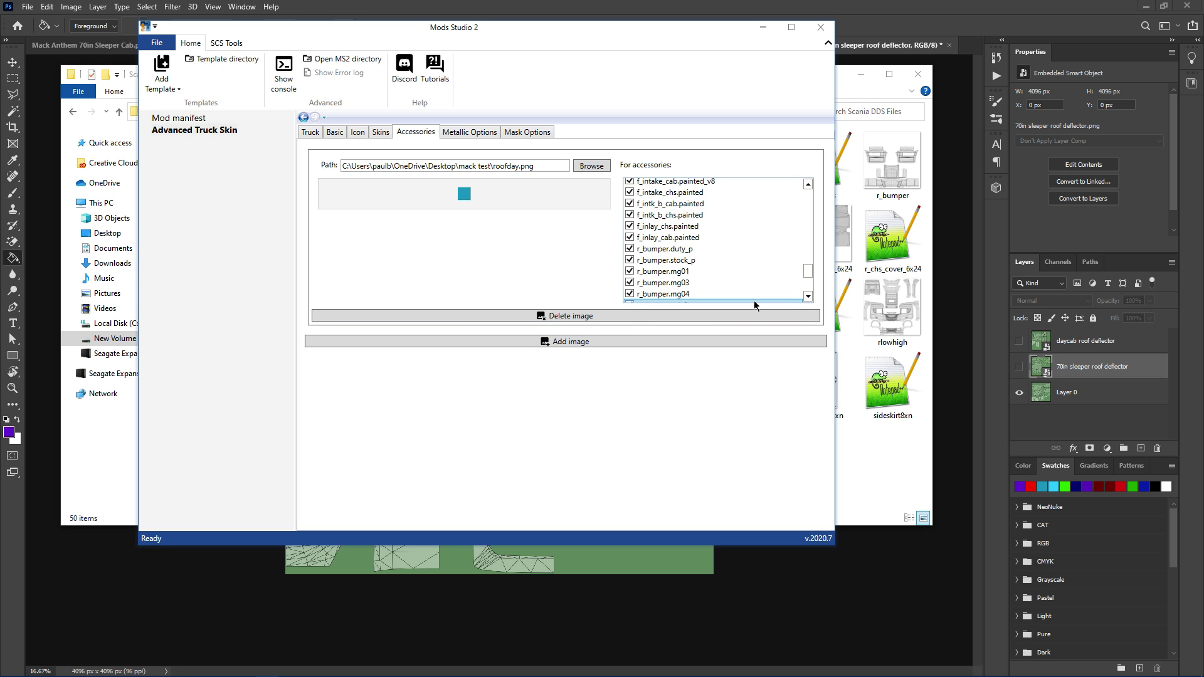
pyautogui.scroll(3, 755, 305)
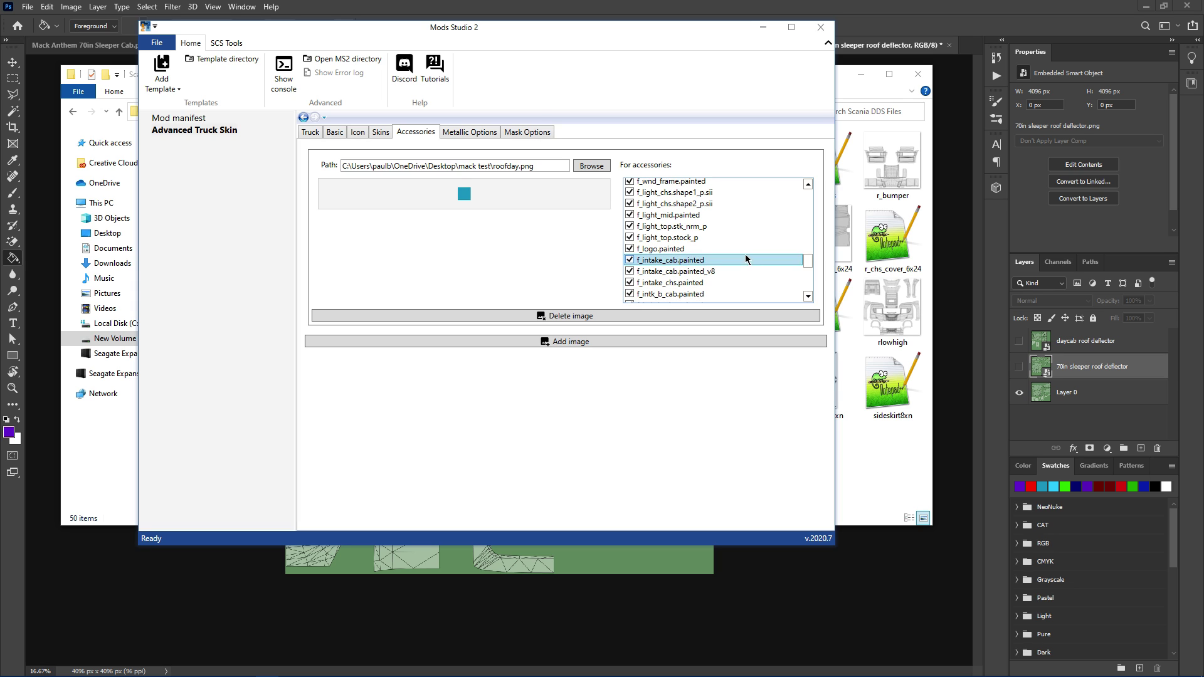
# - Exclude f_logo.painted from the roofday.png image
pyautogui.click(628, 249)
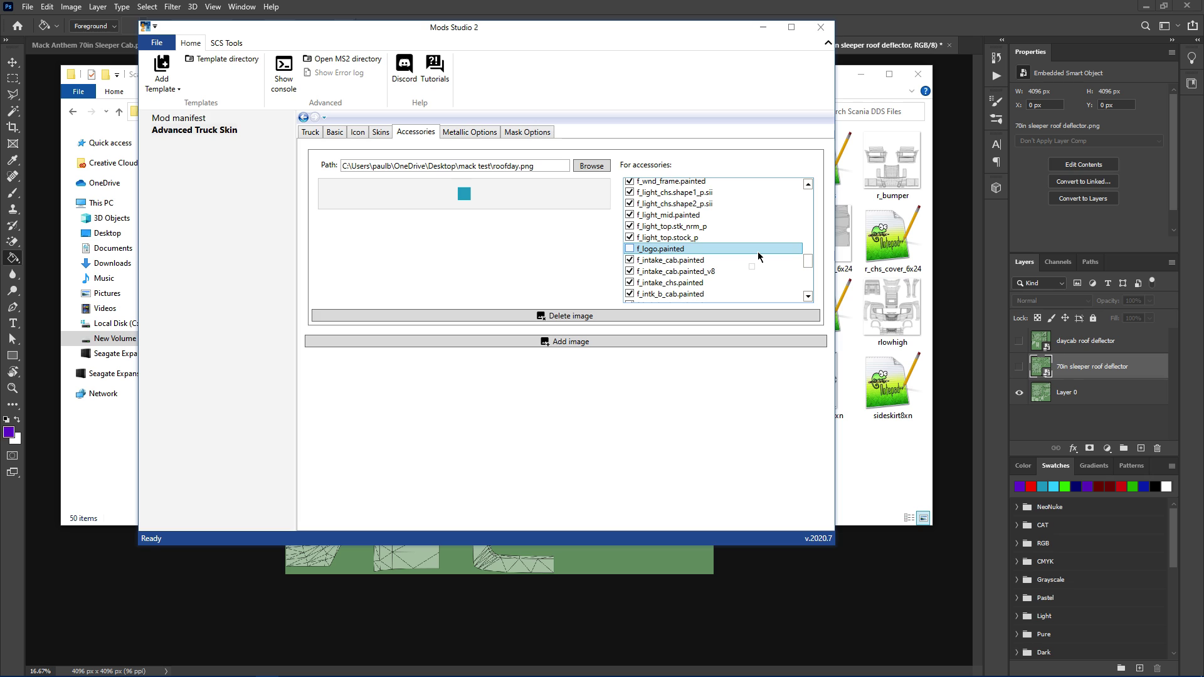
pyautogui.scroll(3, 753, 251)
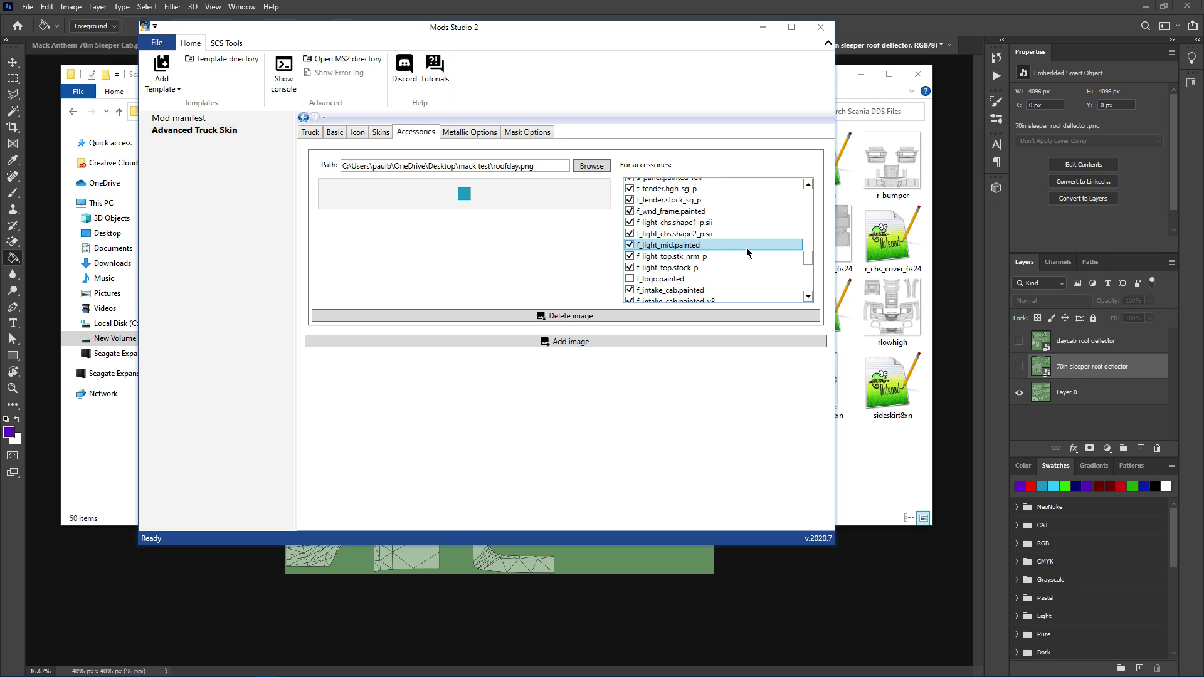
pyautogui.scroll(2, 738, 290)
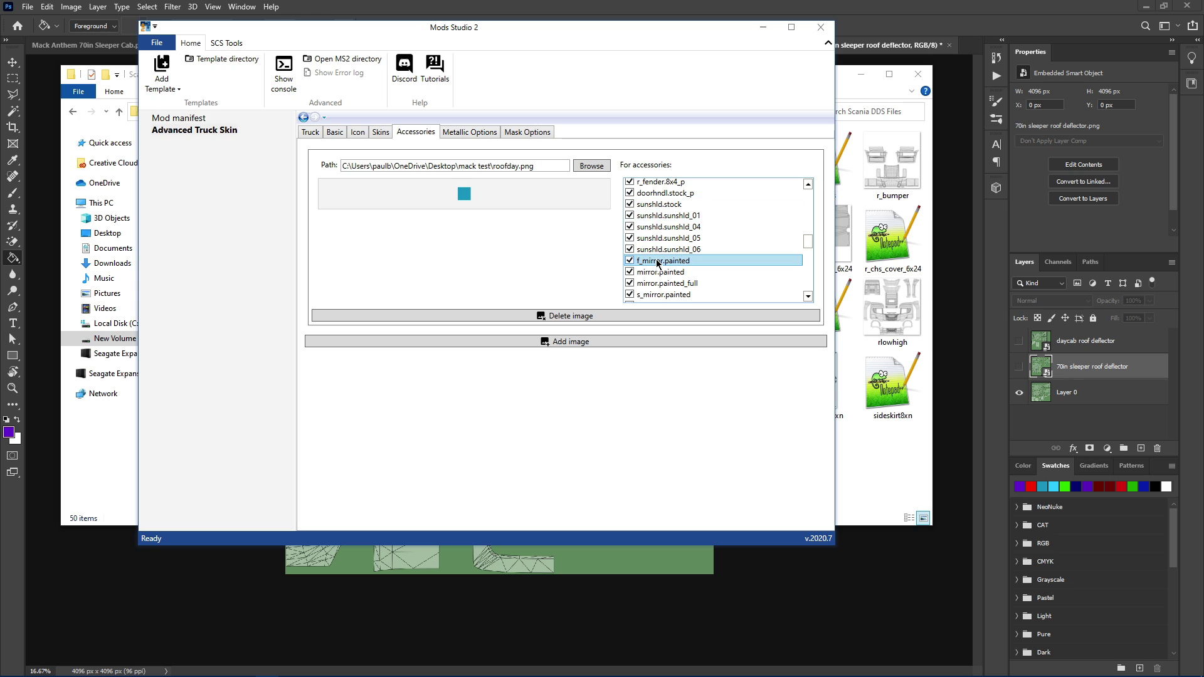
# - Untick all the sunshld sunshield accessories from roofday.png
pyautogui.click(629, 249)
pyautogui.click(629, 226)
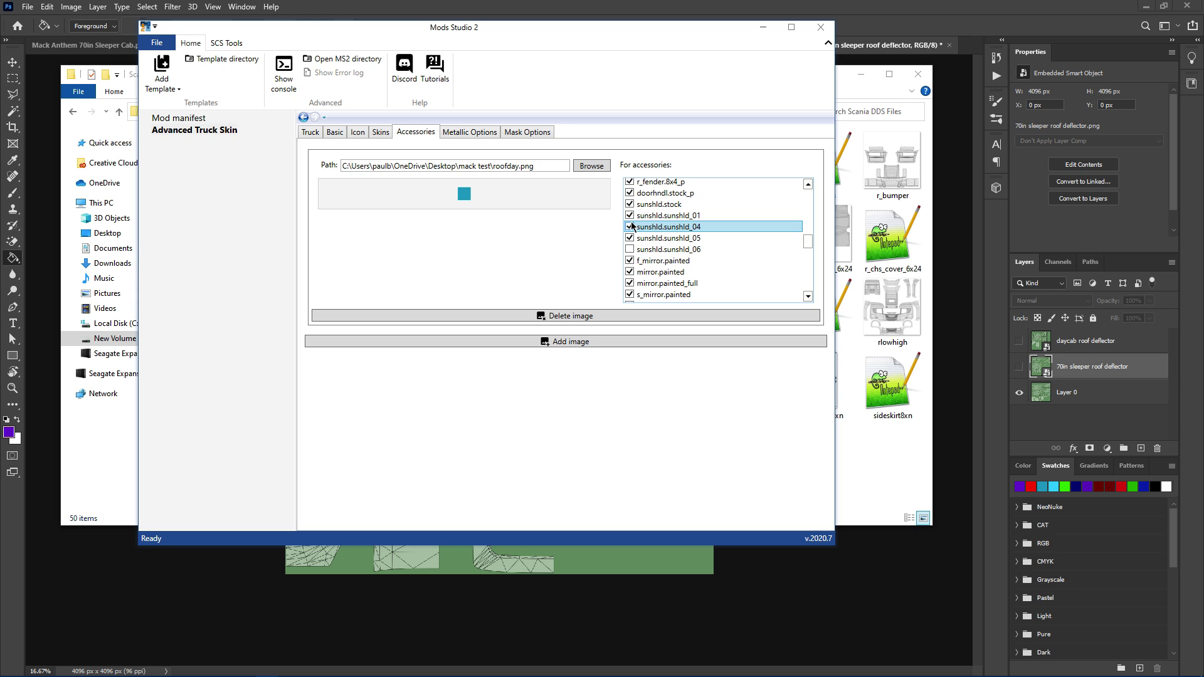
pyautogui.click(630, 215)
pyautogui.click(629, 203)
pyautogui.click(629, 237)
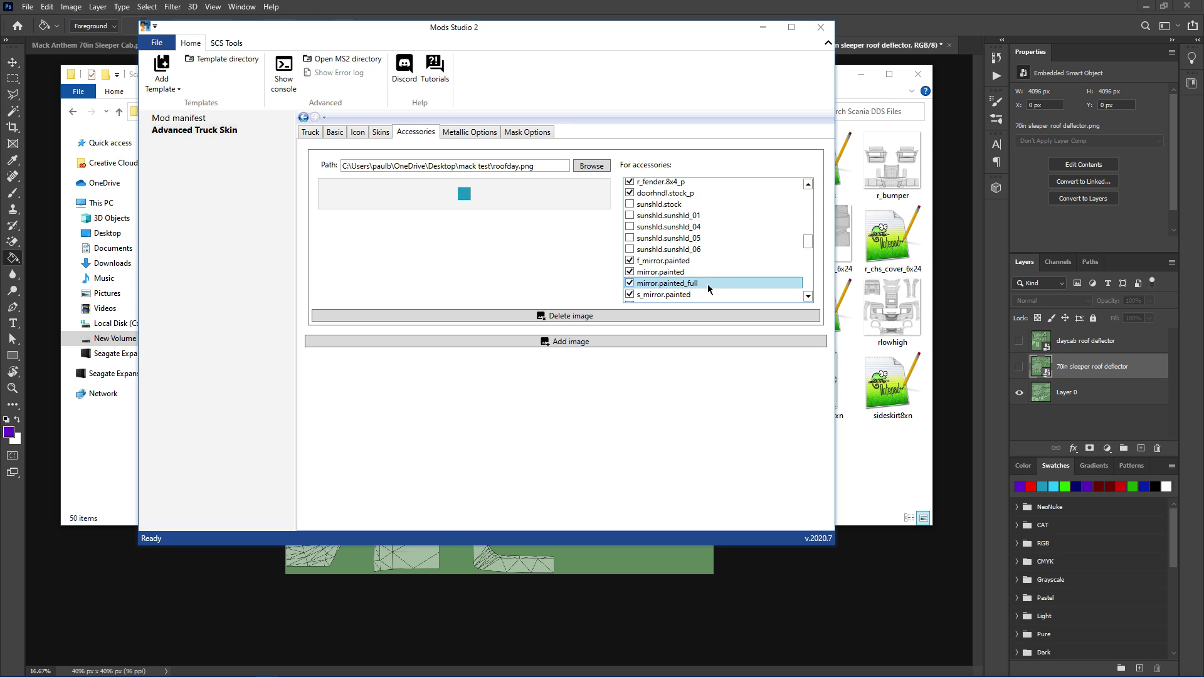
pyautogui.scroll(2, 746, 270)
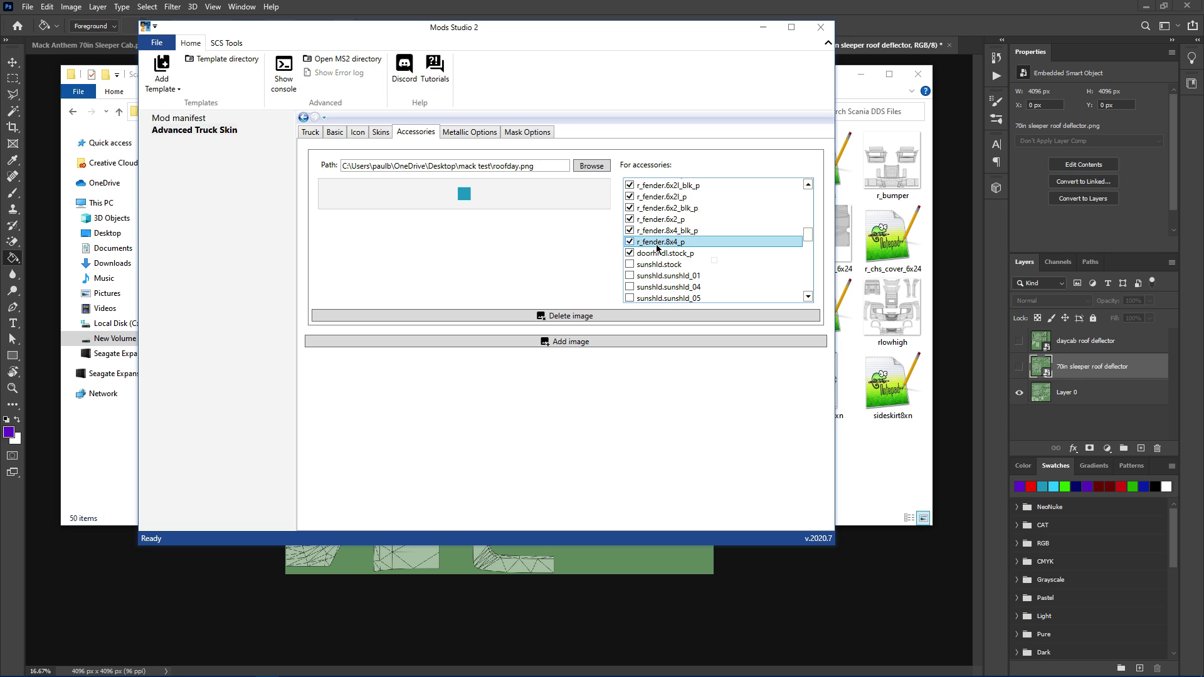
pyautogui.scroll(2, 740, 276)
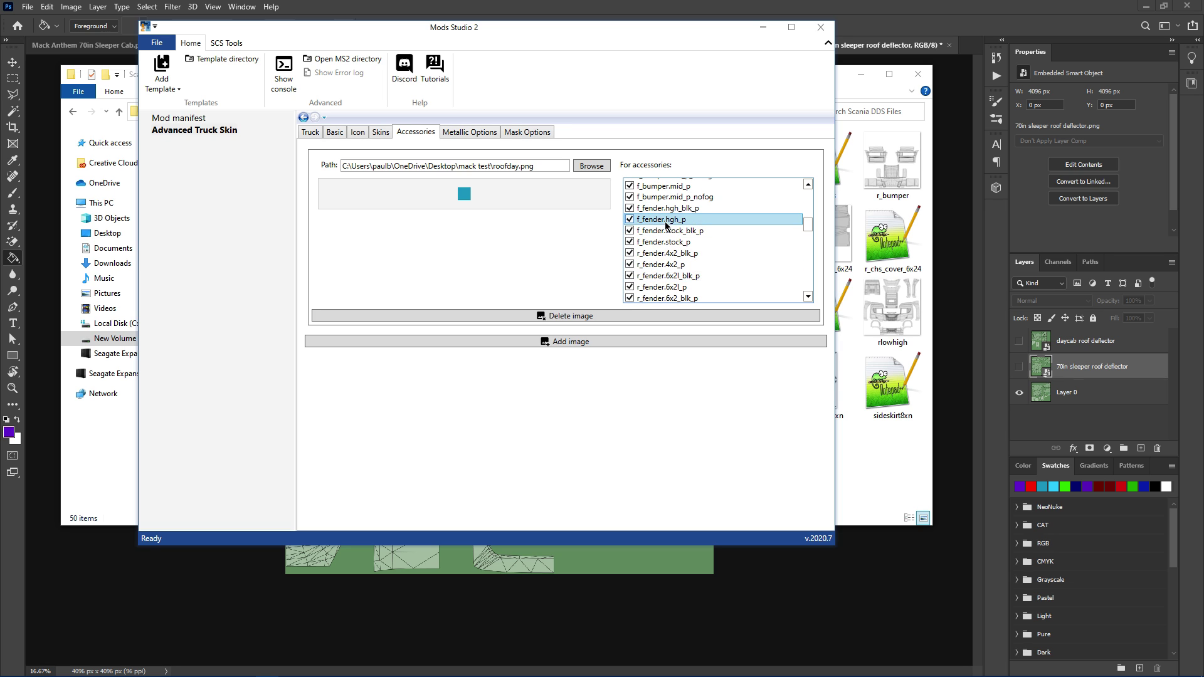
pyautogui.scroll(2, 690, 220)
pyautogui.scroll(4, 778, 270)
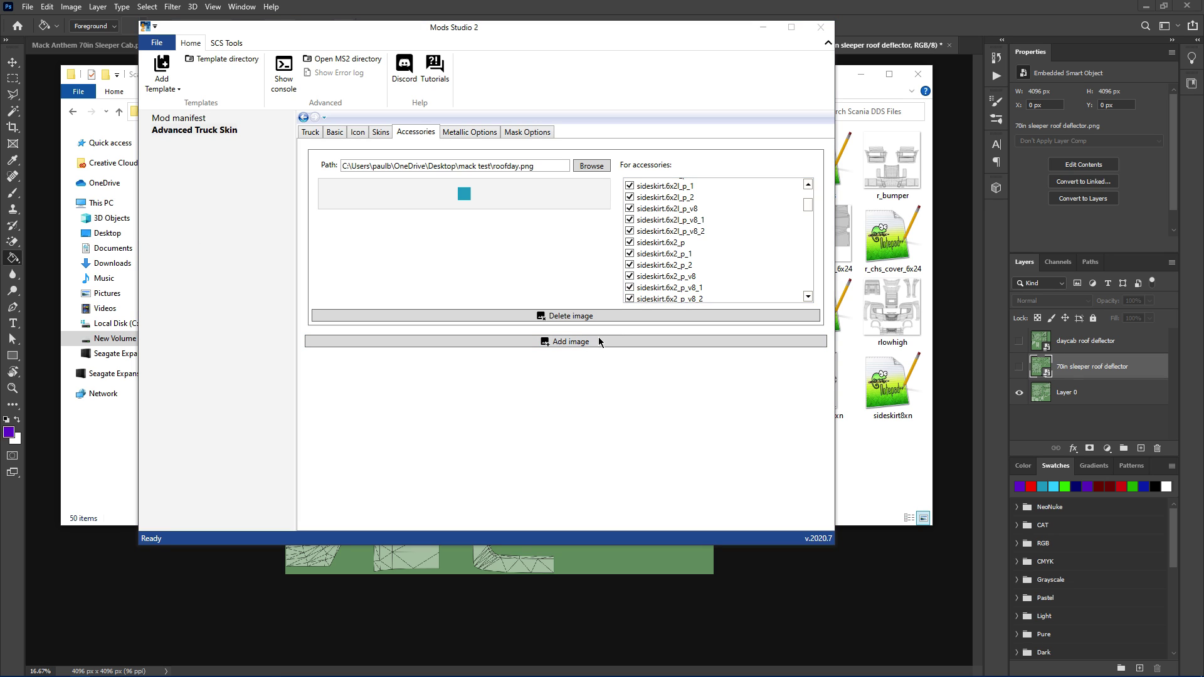
pyautogui.scroll(-10, 737, 254)
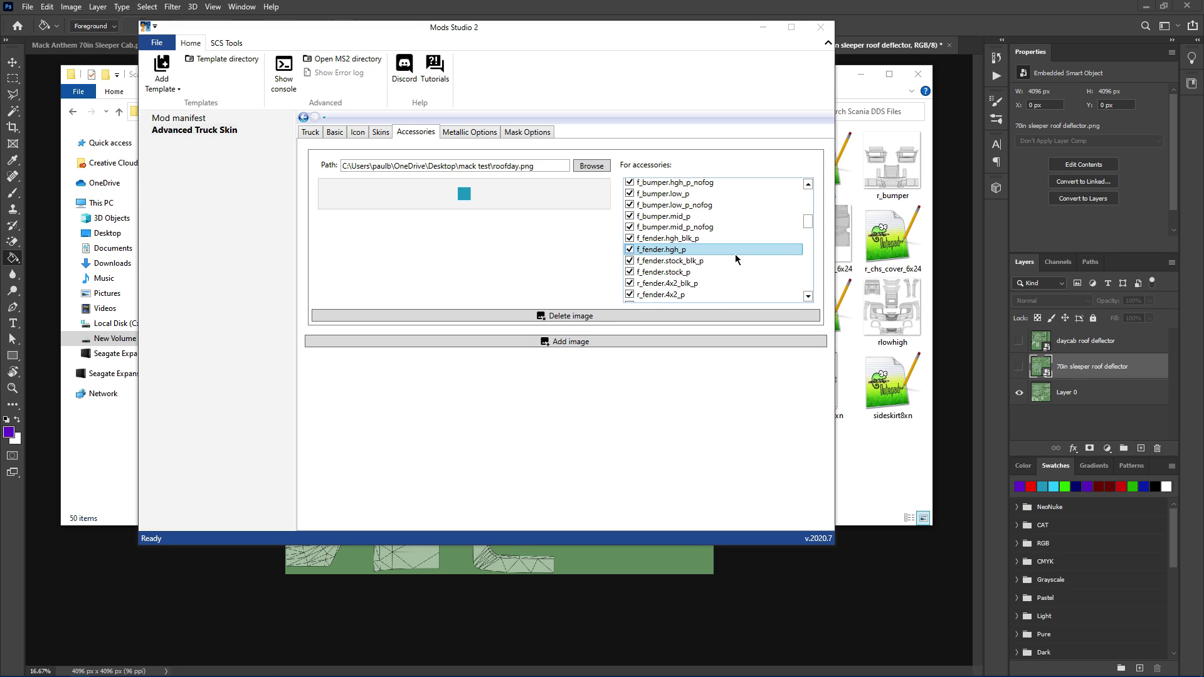
# - Add a roof70.png accessory image applied to sunshld.stock and all other sunshield variants
pyautogui.click(588, 343)
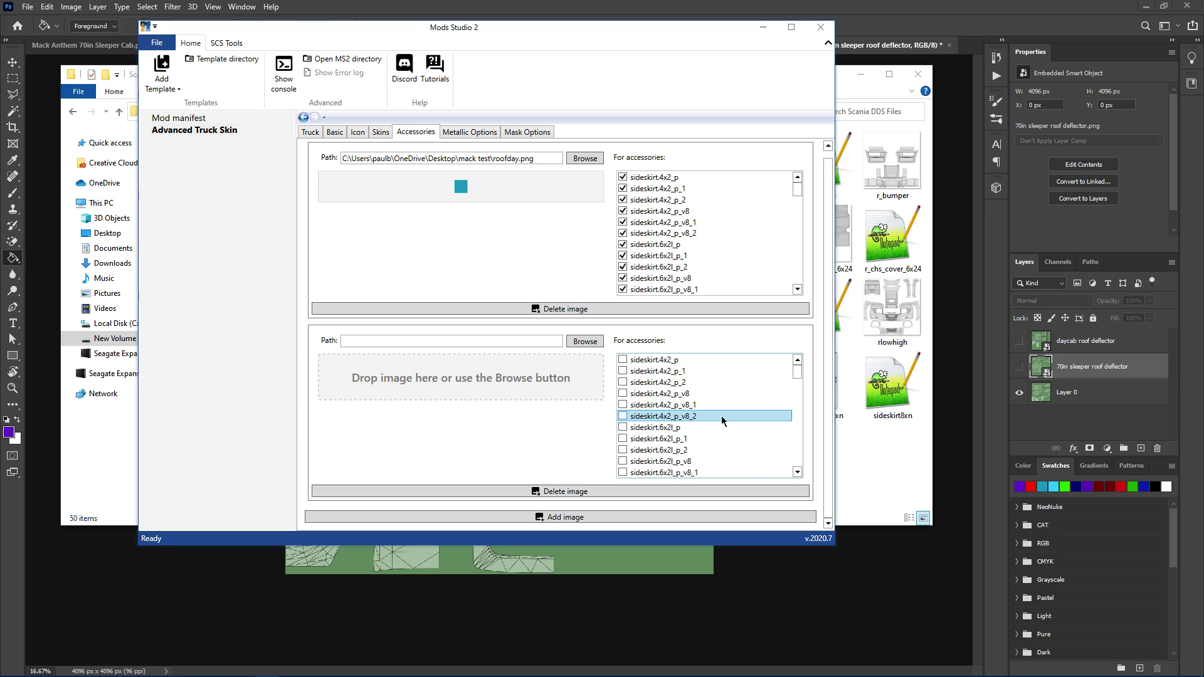
pyautogui.scroll(-8, 722, 421)
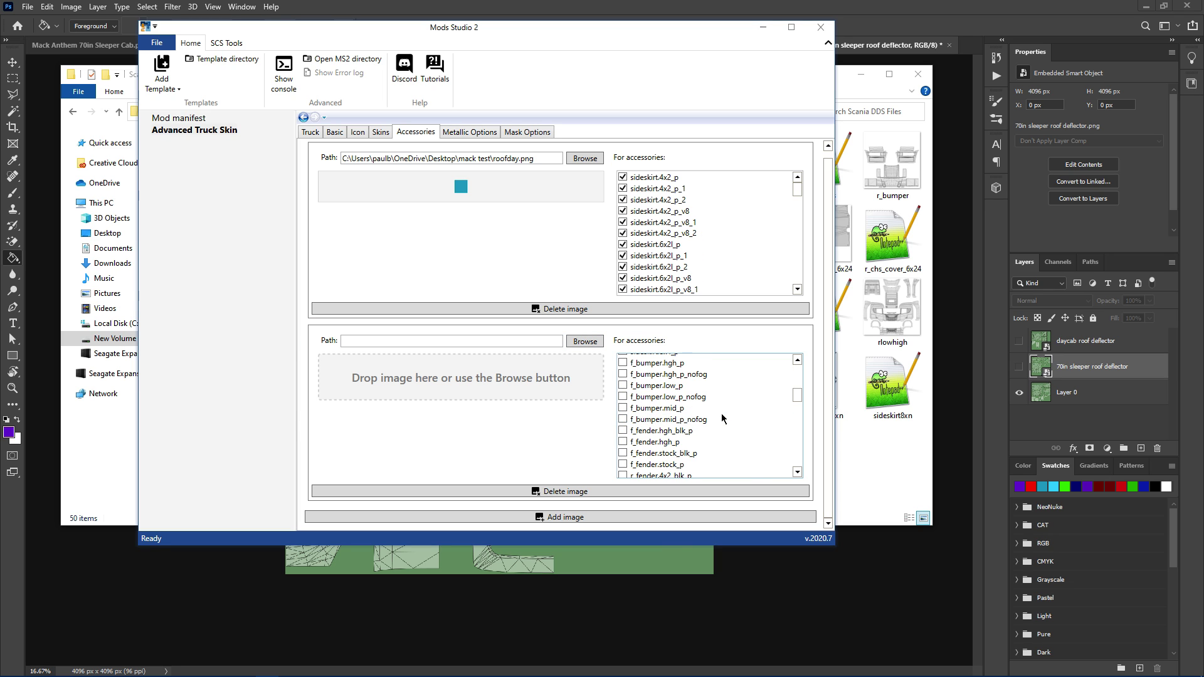
pyautogui.scroll(8, 721, 418)
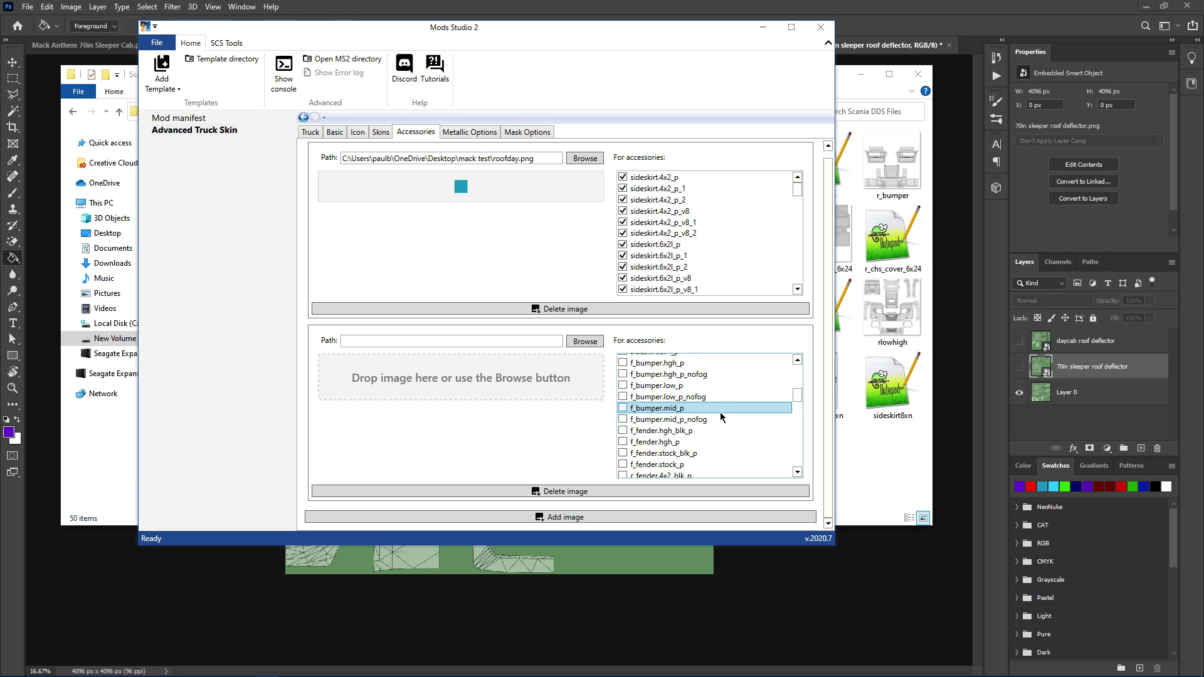
pyautogui.scroll(-10, 721, 417)
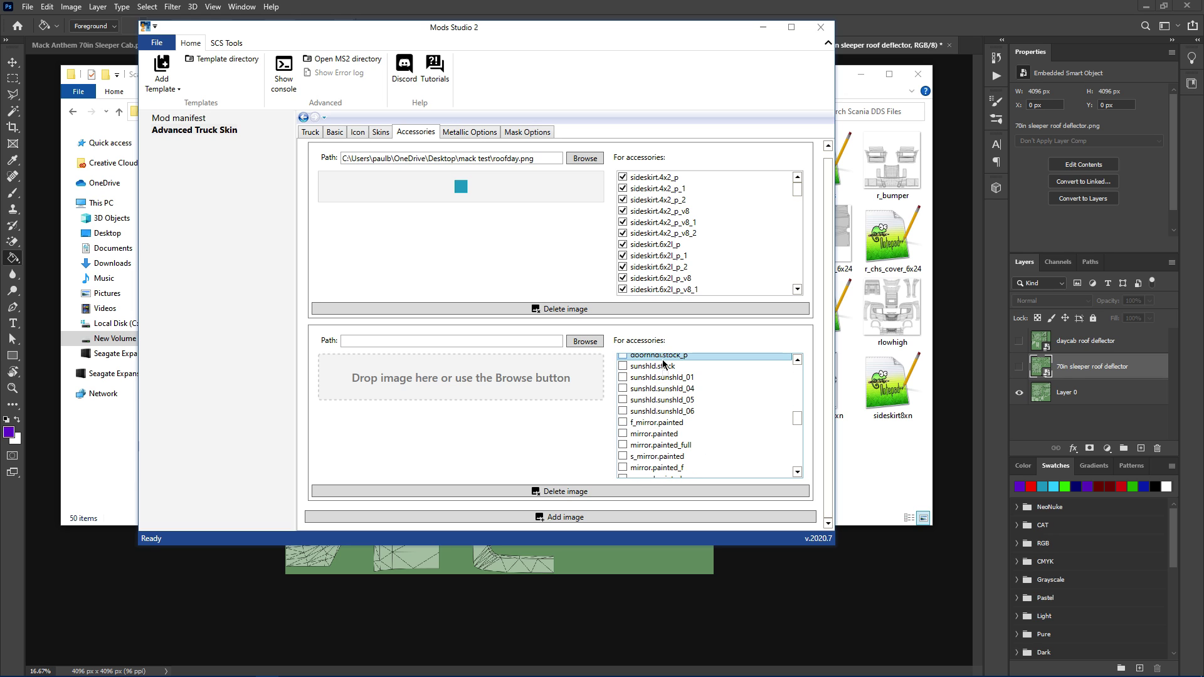
pyautogui.click(663, 366)
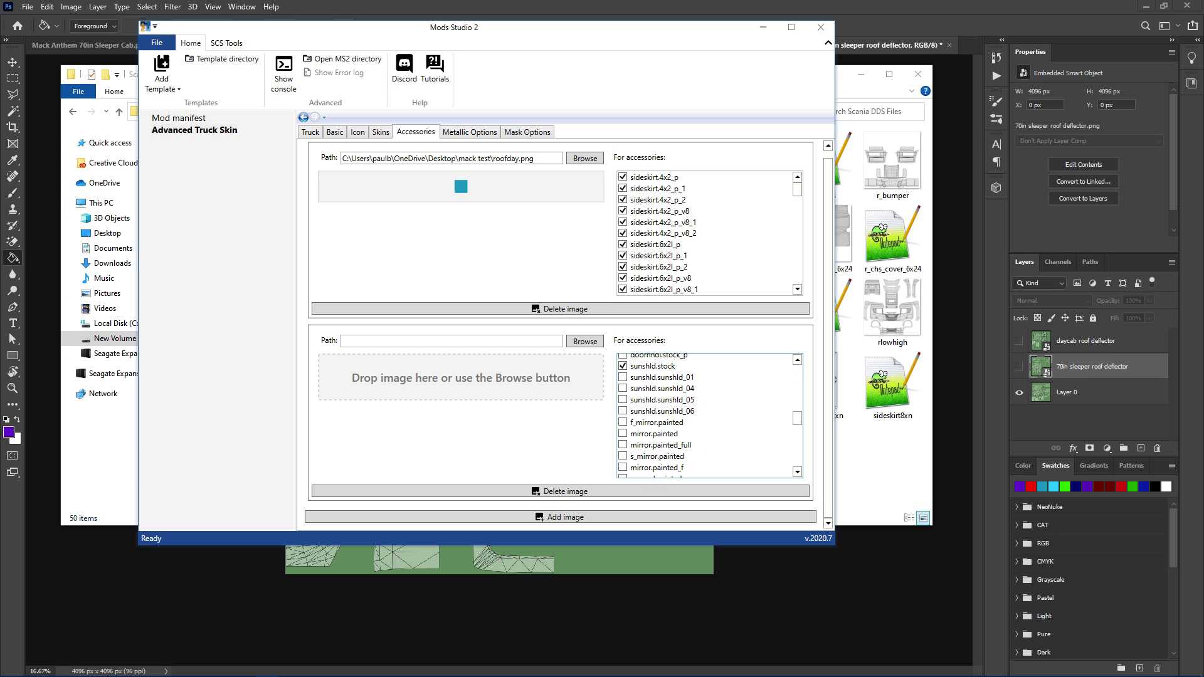
pyautogui.moveTo(54, 311); pyautogui.dragTo(504, 392)
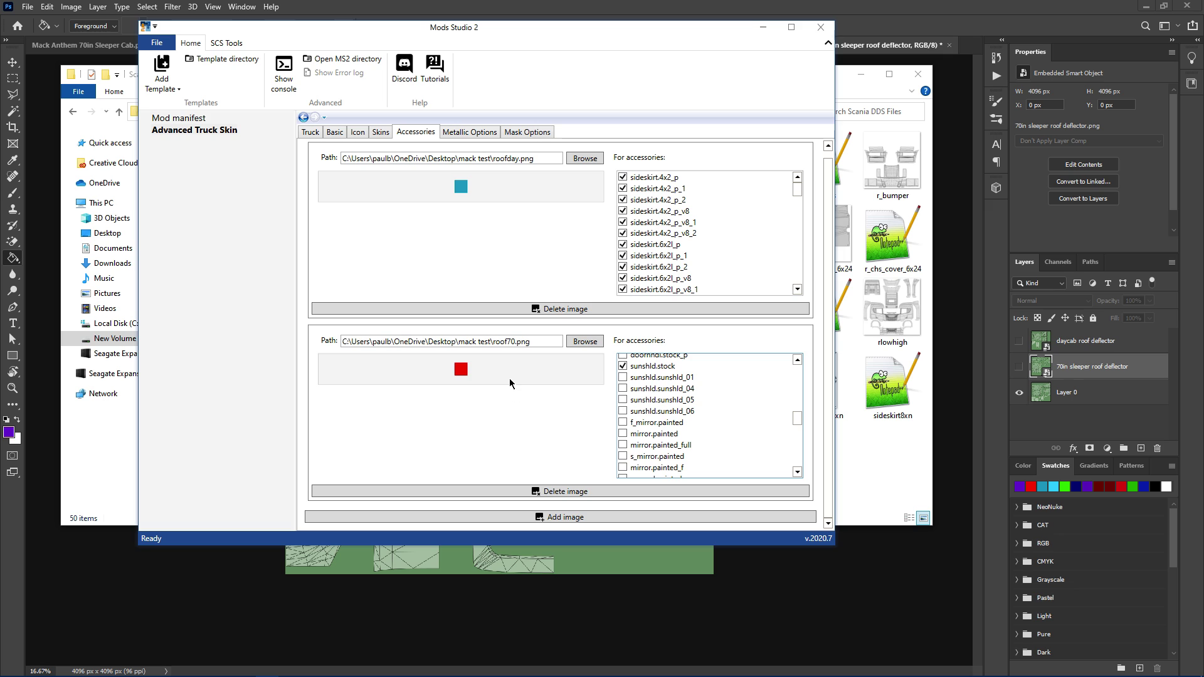
pyautogui.click(623, 410)
pyautogui.click(622, 400)
pyautogui.click(622, 389)
pyautogui.click(623, 376)
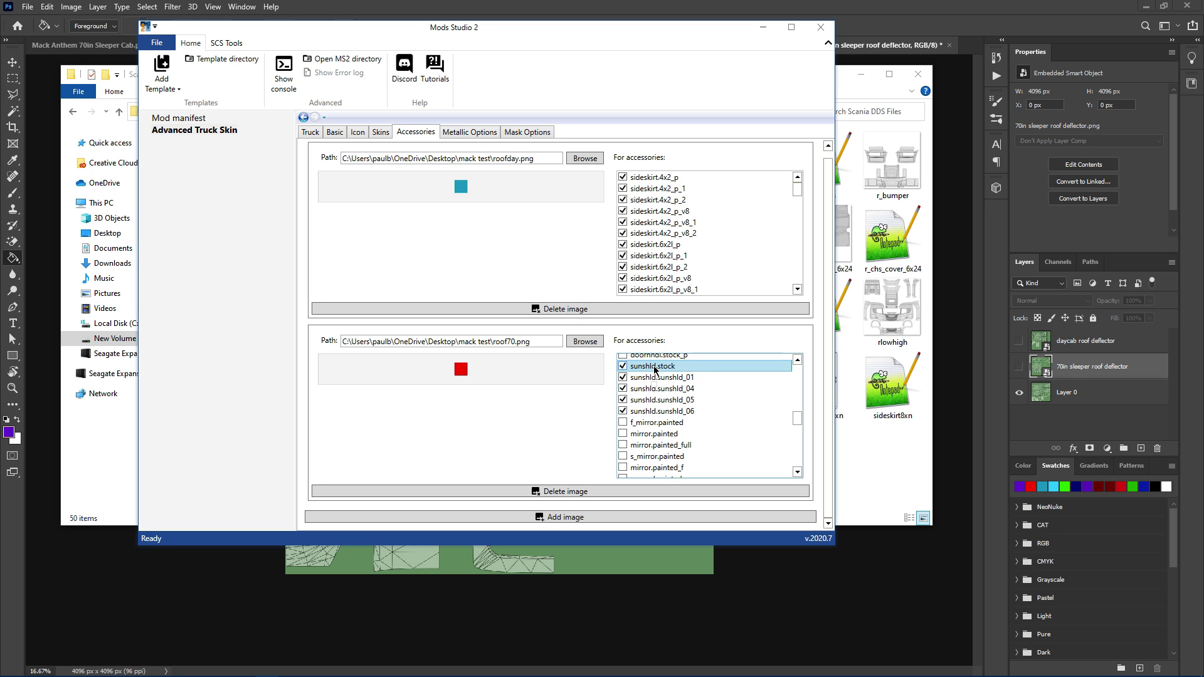
# - Add a third empty accessory image entry and check its accessory list
pyautogui.click(576, 520)
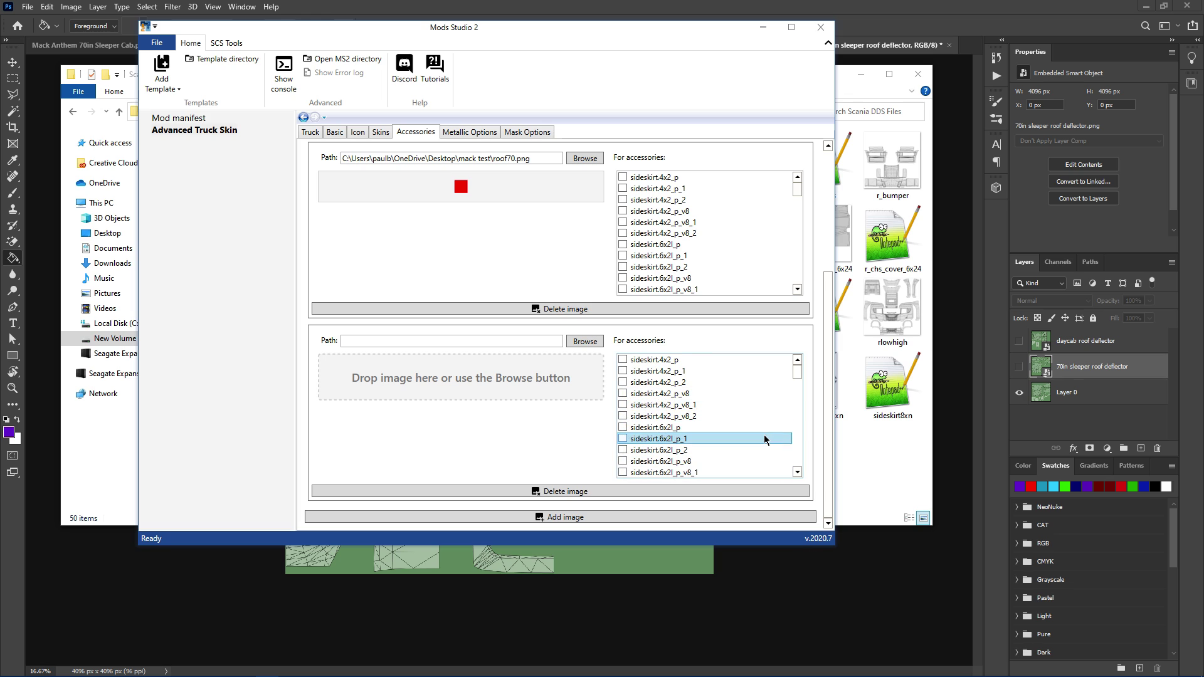
pyautogui.scroll(-3, 764, 439)
pyautogui.scroll(2, 734, 437)
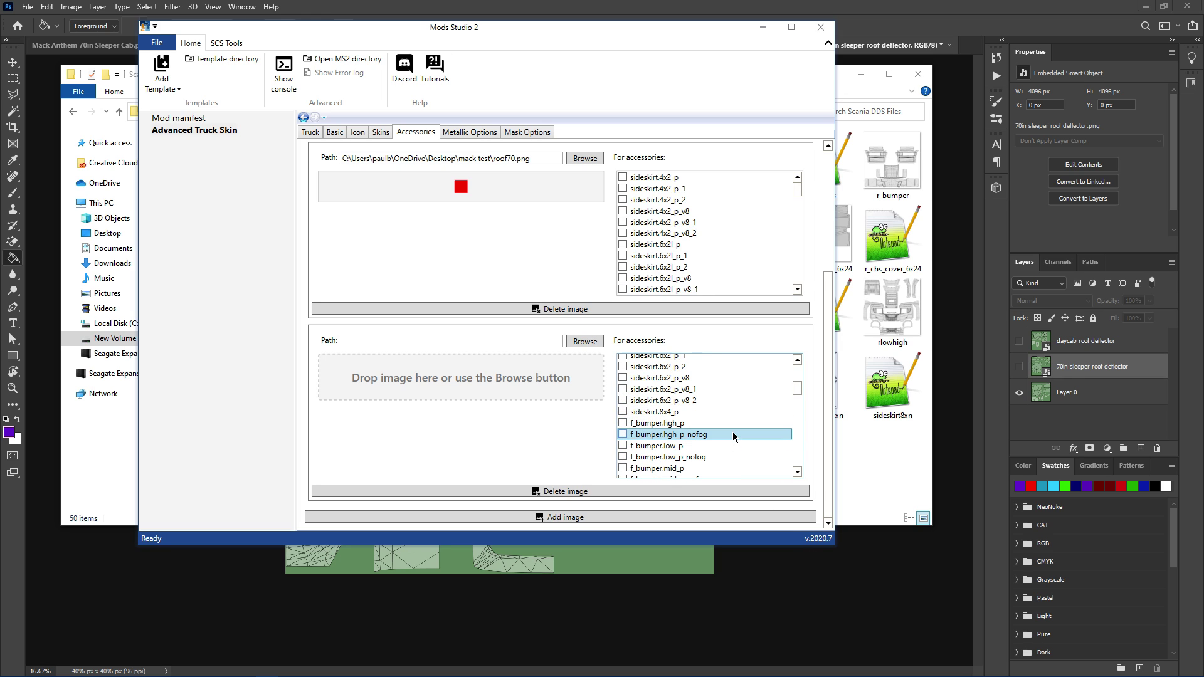
pyautogui.scroll(-1, 734, 437)
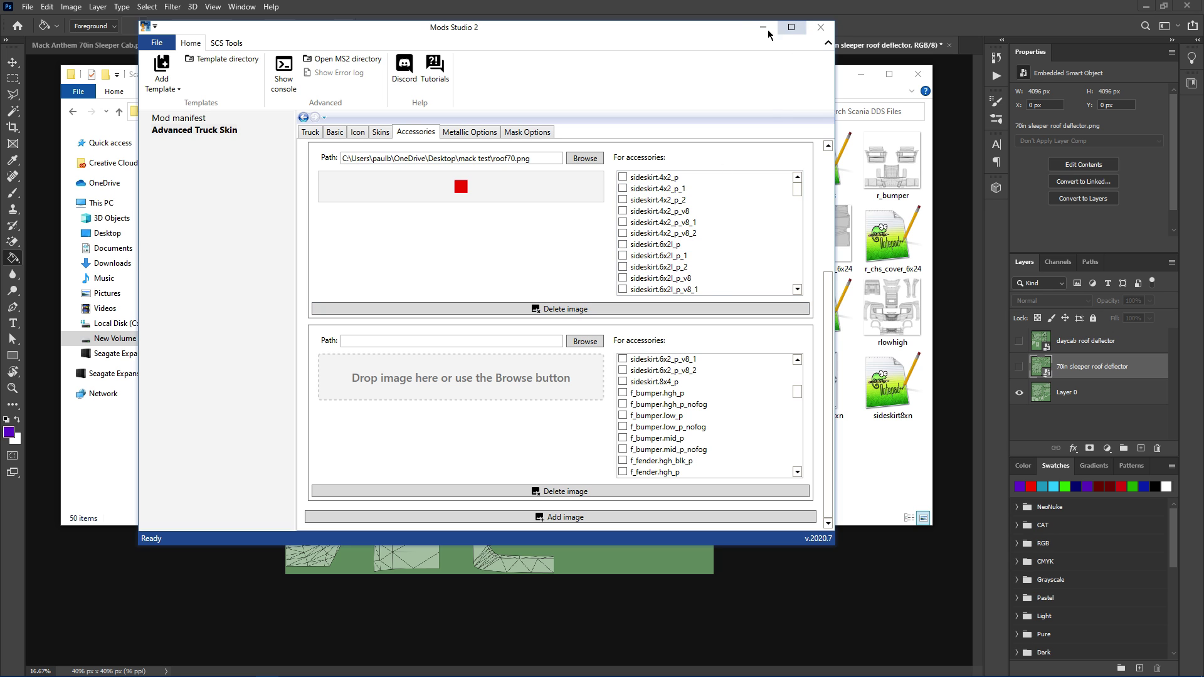
pyautogui.moveTo(689, 33); pyautogui.dragTo(717, 557)
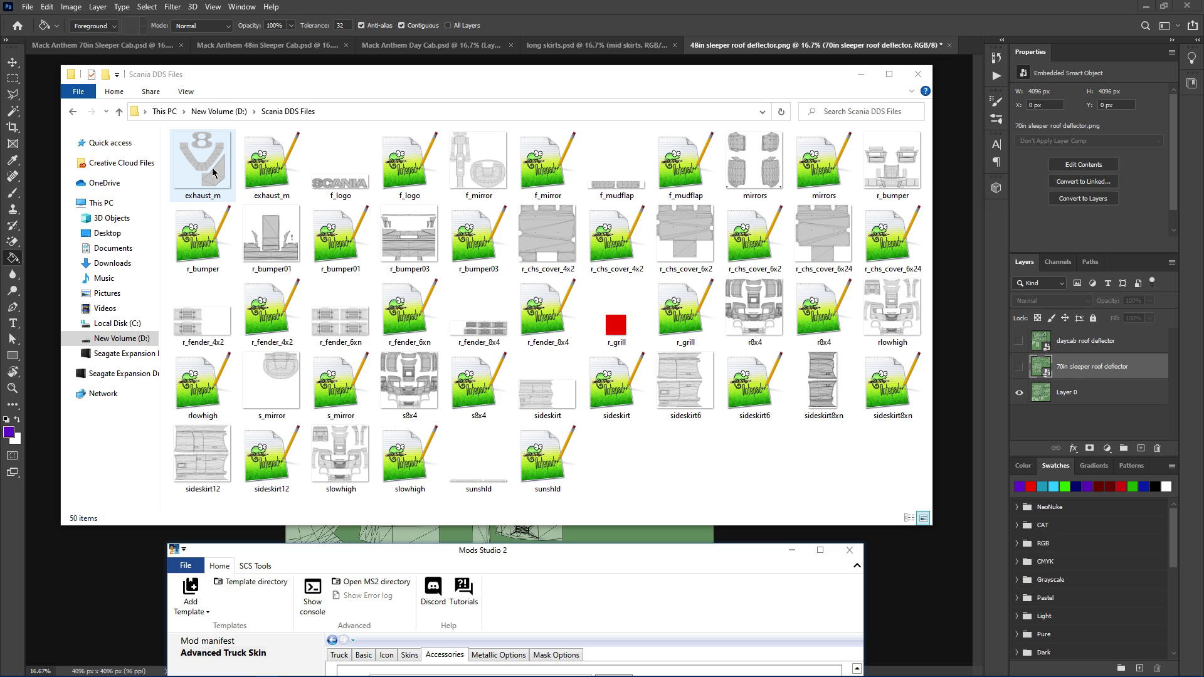
pyautogui.moveTo(539, 555); pyautogui.dragTo(477, 62)
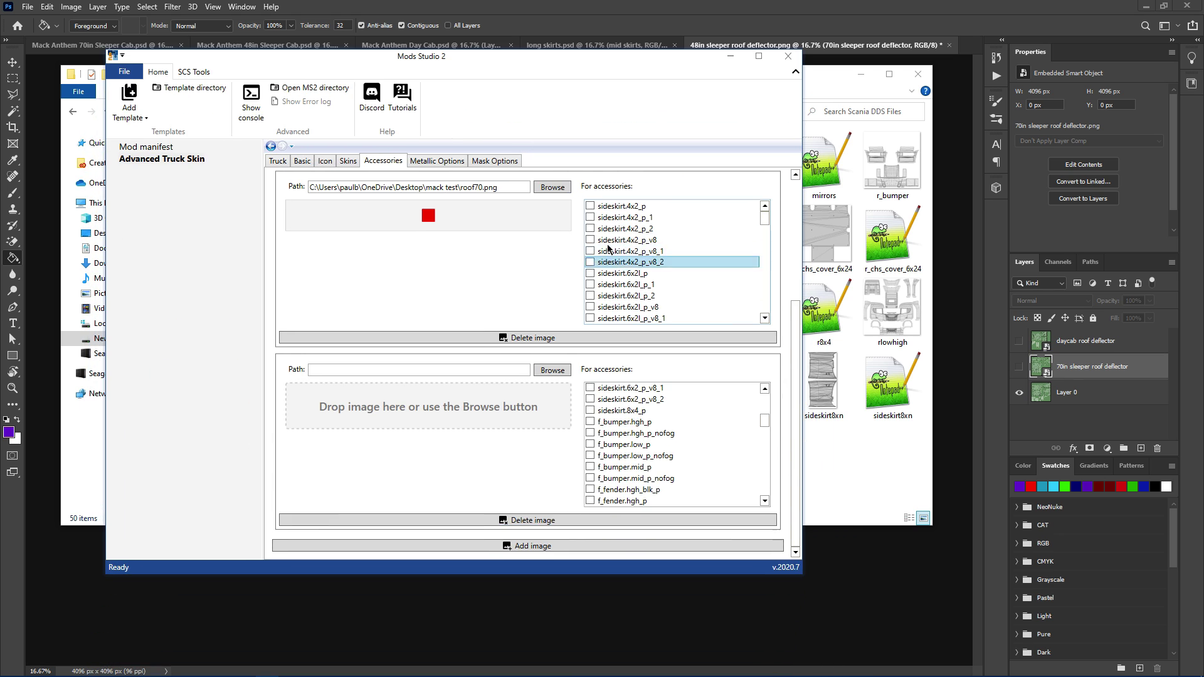
pyautogui.scroll(5, 502, 260)
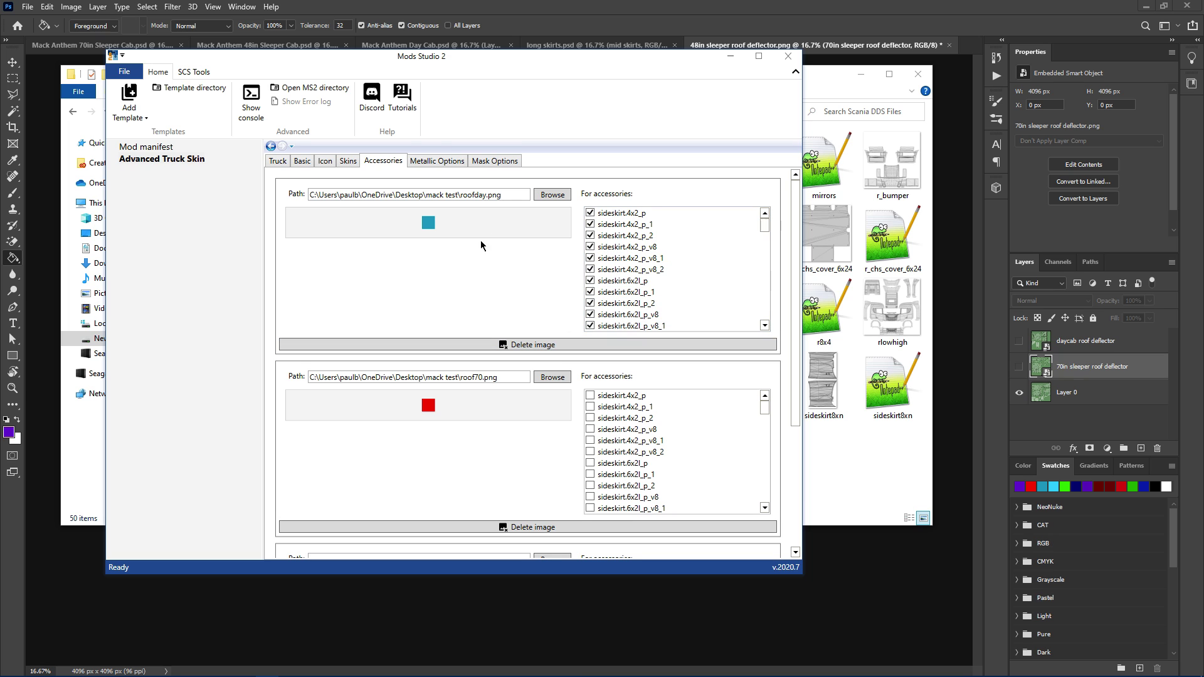
pyautogui.scroll(-5, 672, 282)
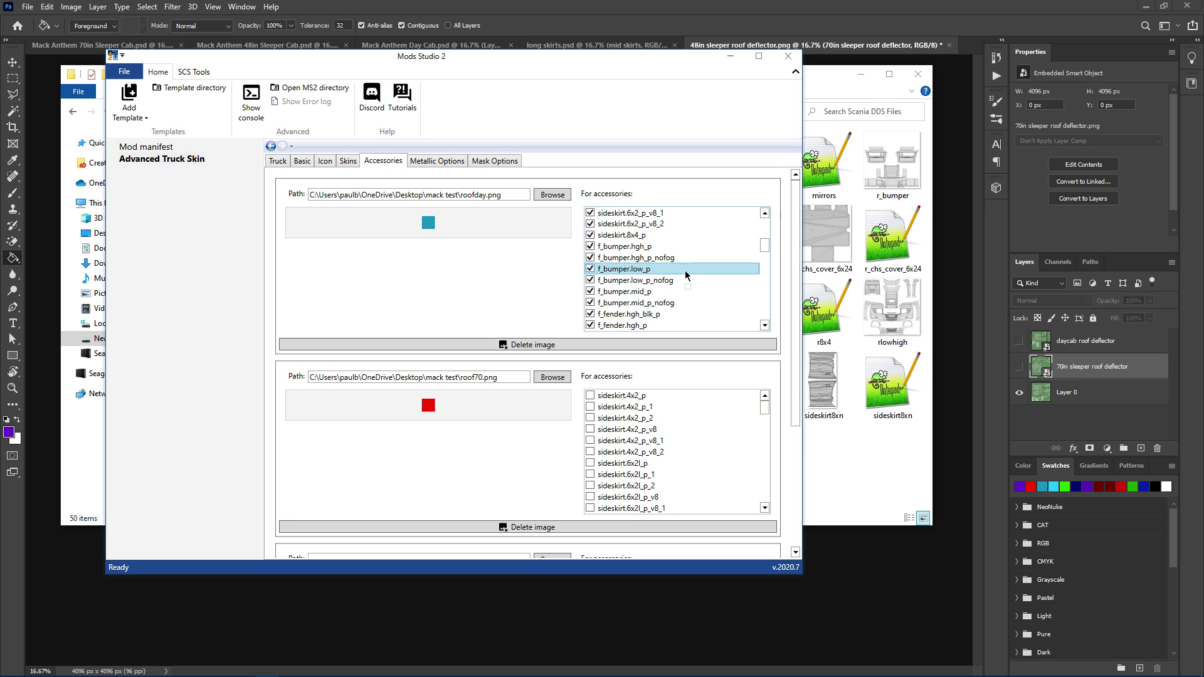
pyautogui.scroll(-2, 684, 269)
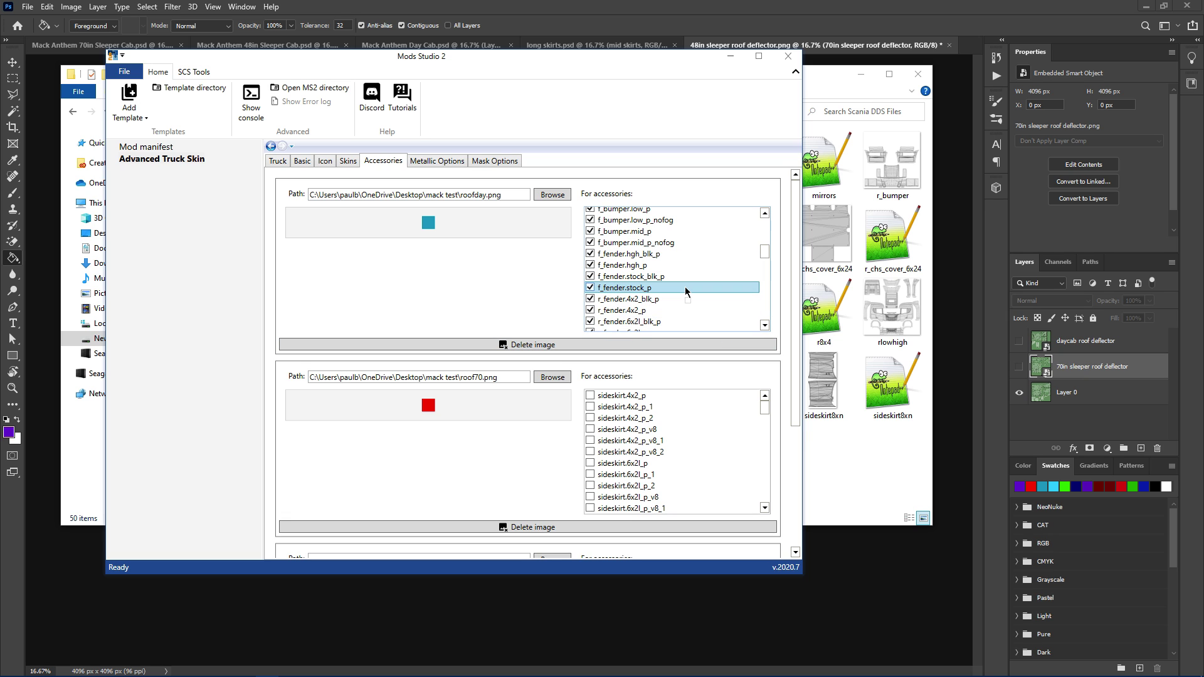
pyautogui.scroll(-5, 671, 263)
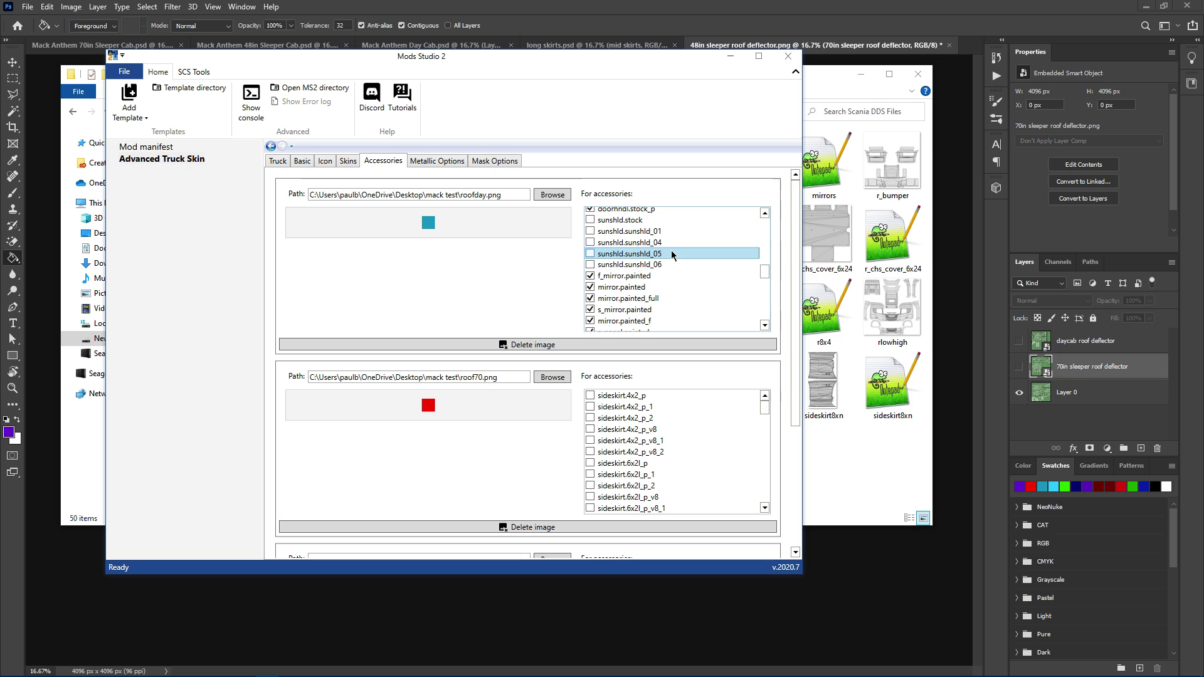
pyautogui.scroll(-4, 665, 284)
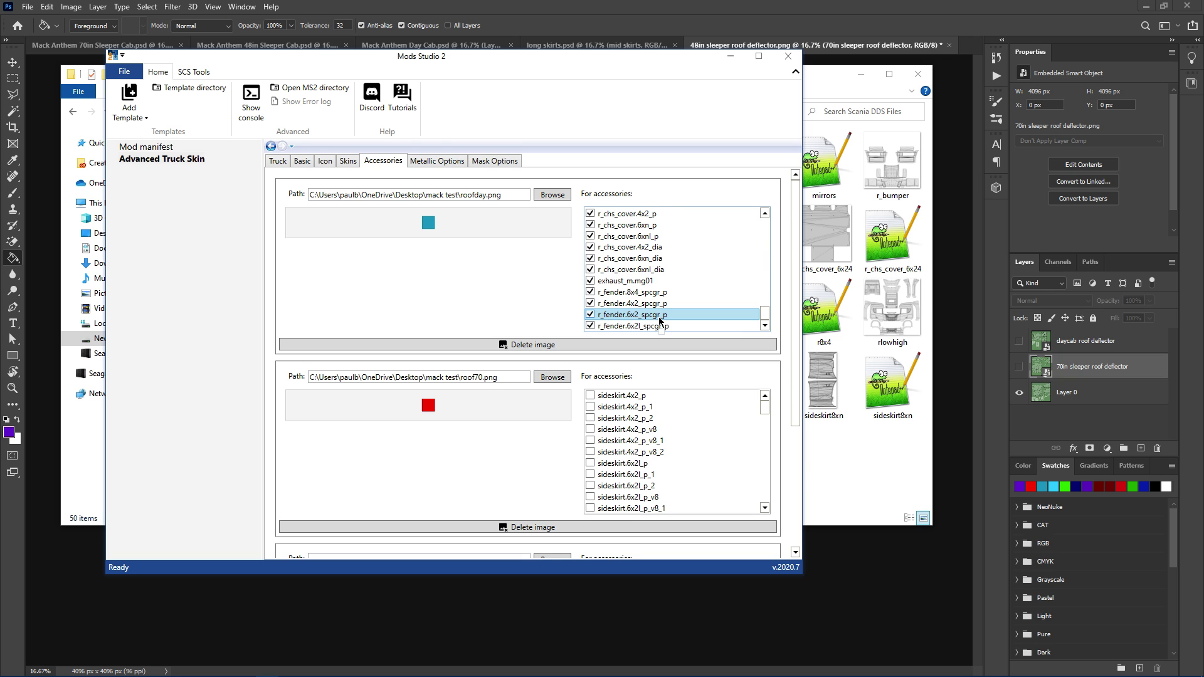